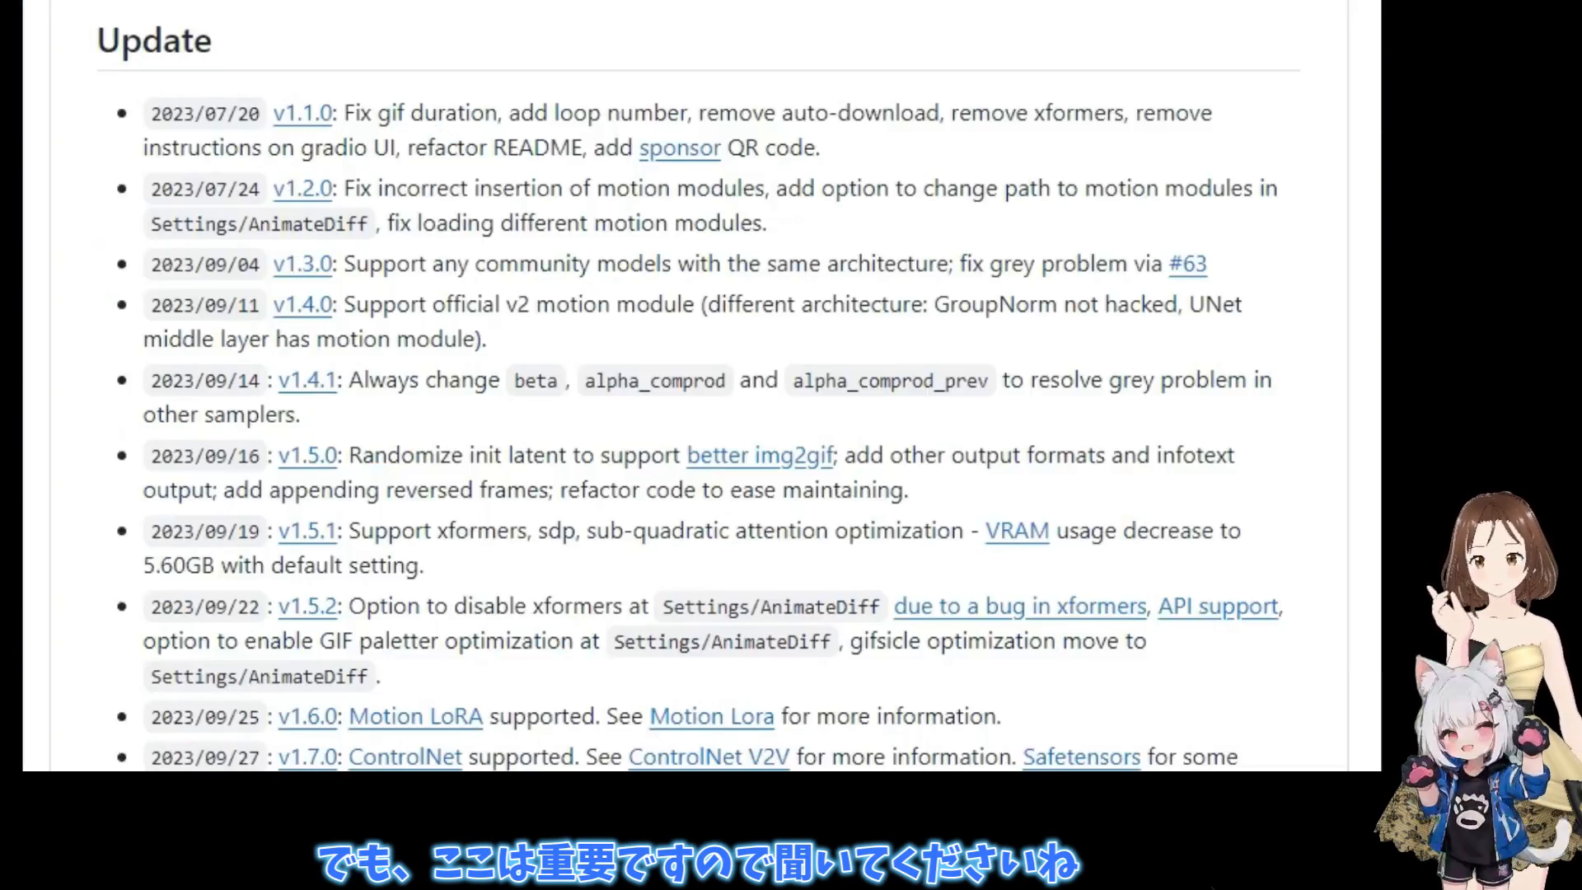
scroll(701, 386, "down", 6)
scroll(700, 386, "down", 3)
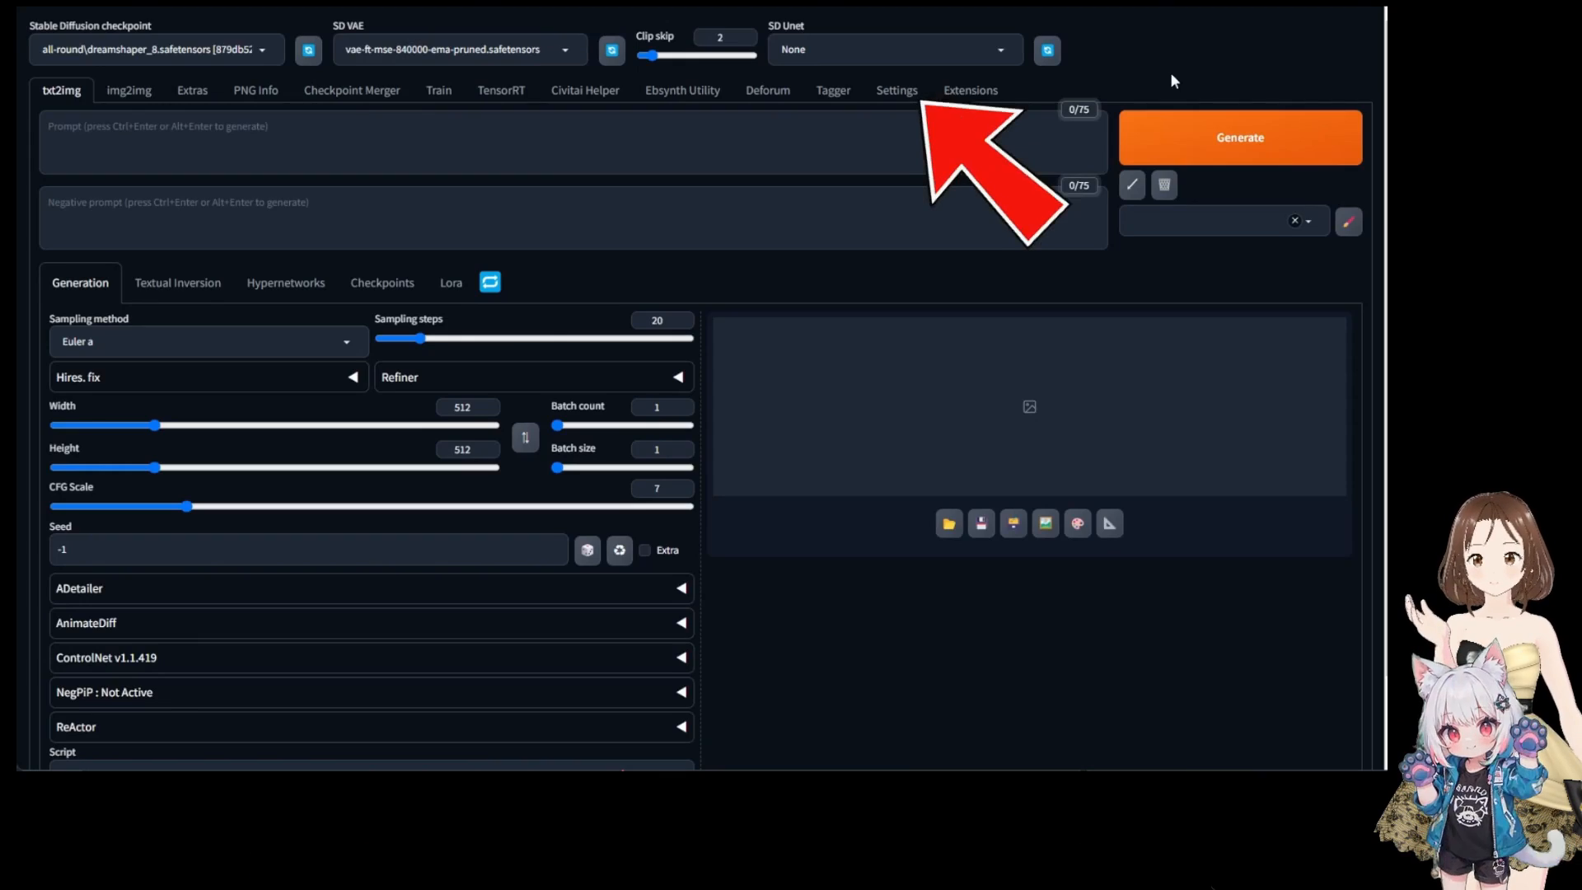
- Turn off Batch cond/uncond in the Optimizations settings
left_click(897, 92)
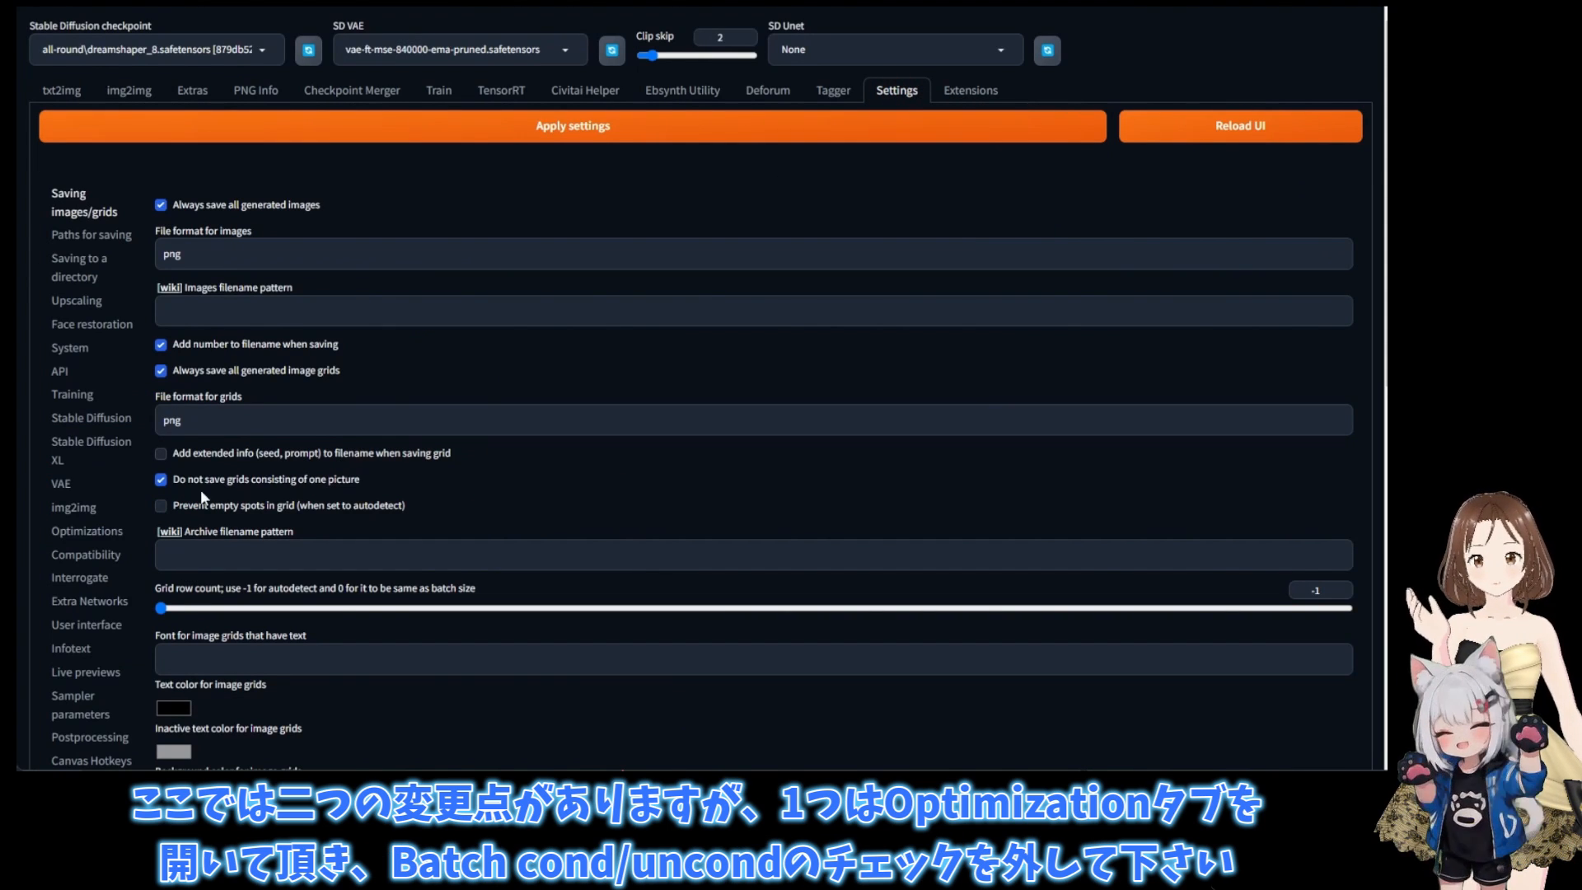
left_click(91, 541)
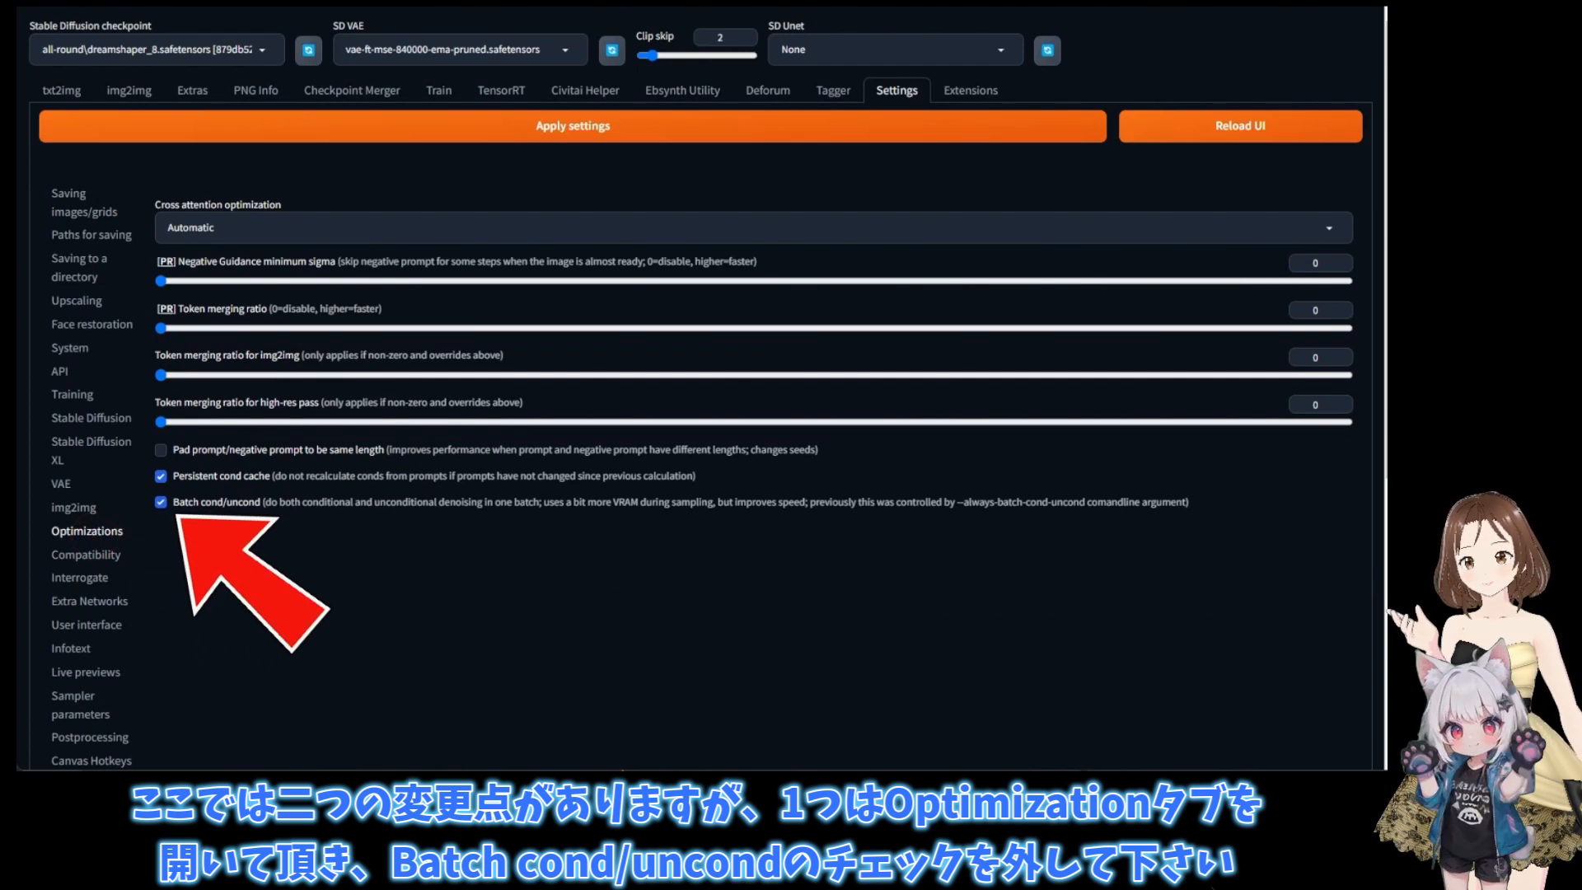
left_click(161, 504)
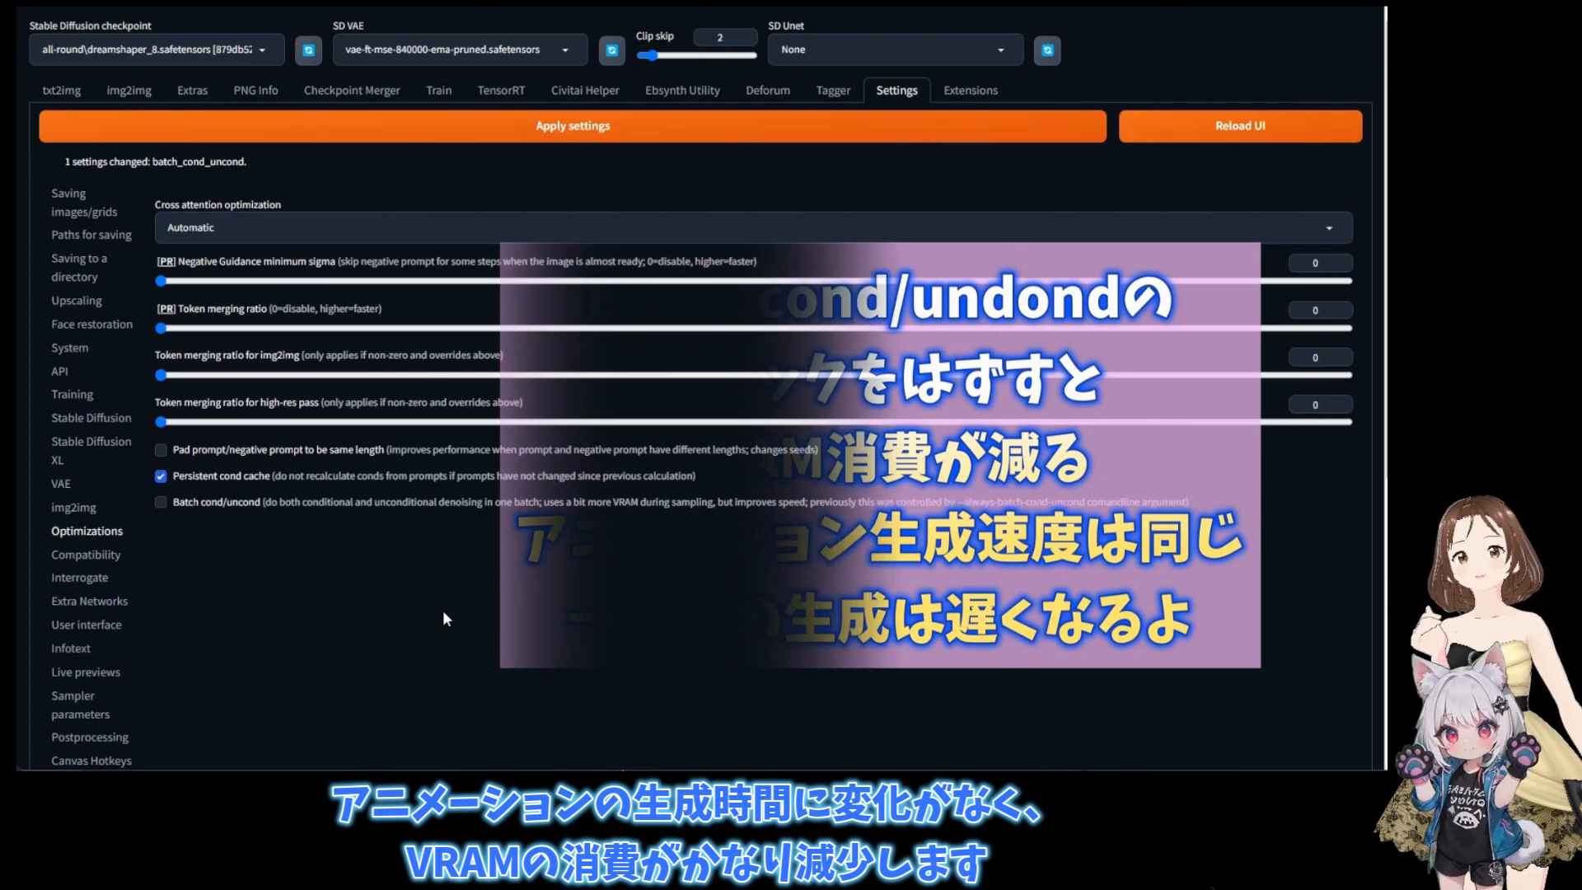
- Set AnimateDiff to optimize attention layers with sdp and apply the changed settings
scroll(445, 618, "down", 4)
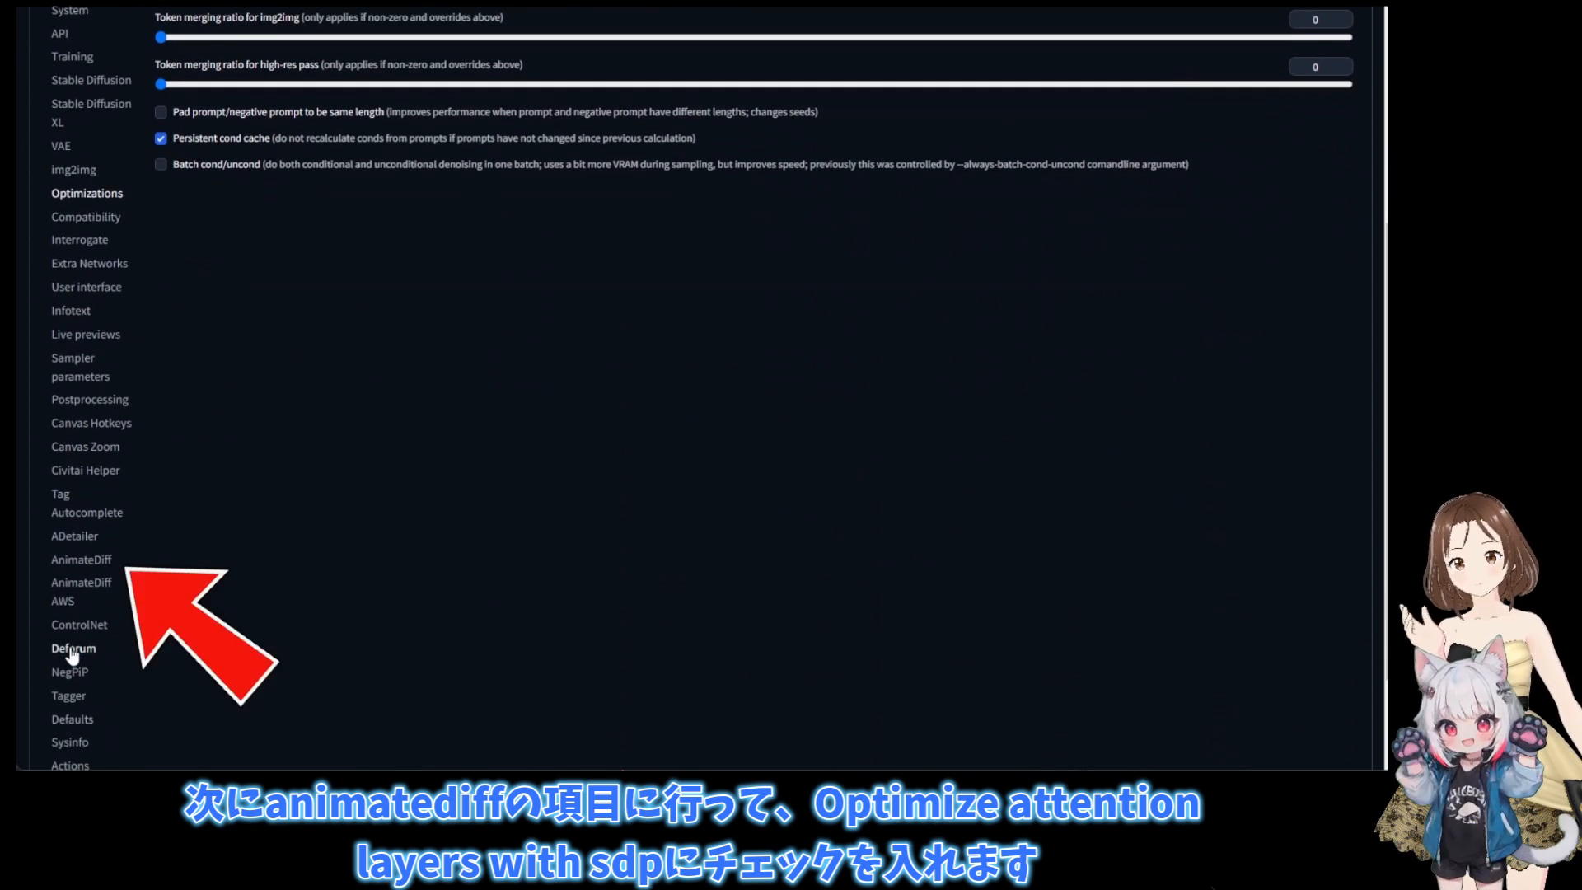
left_click(83, 561)
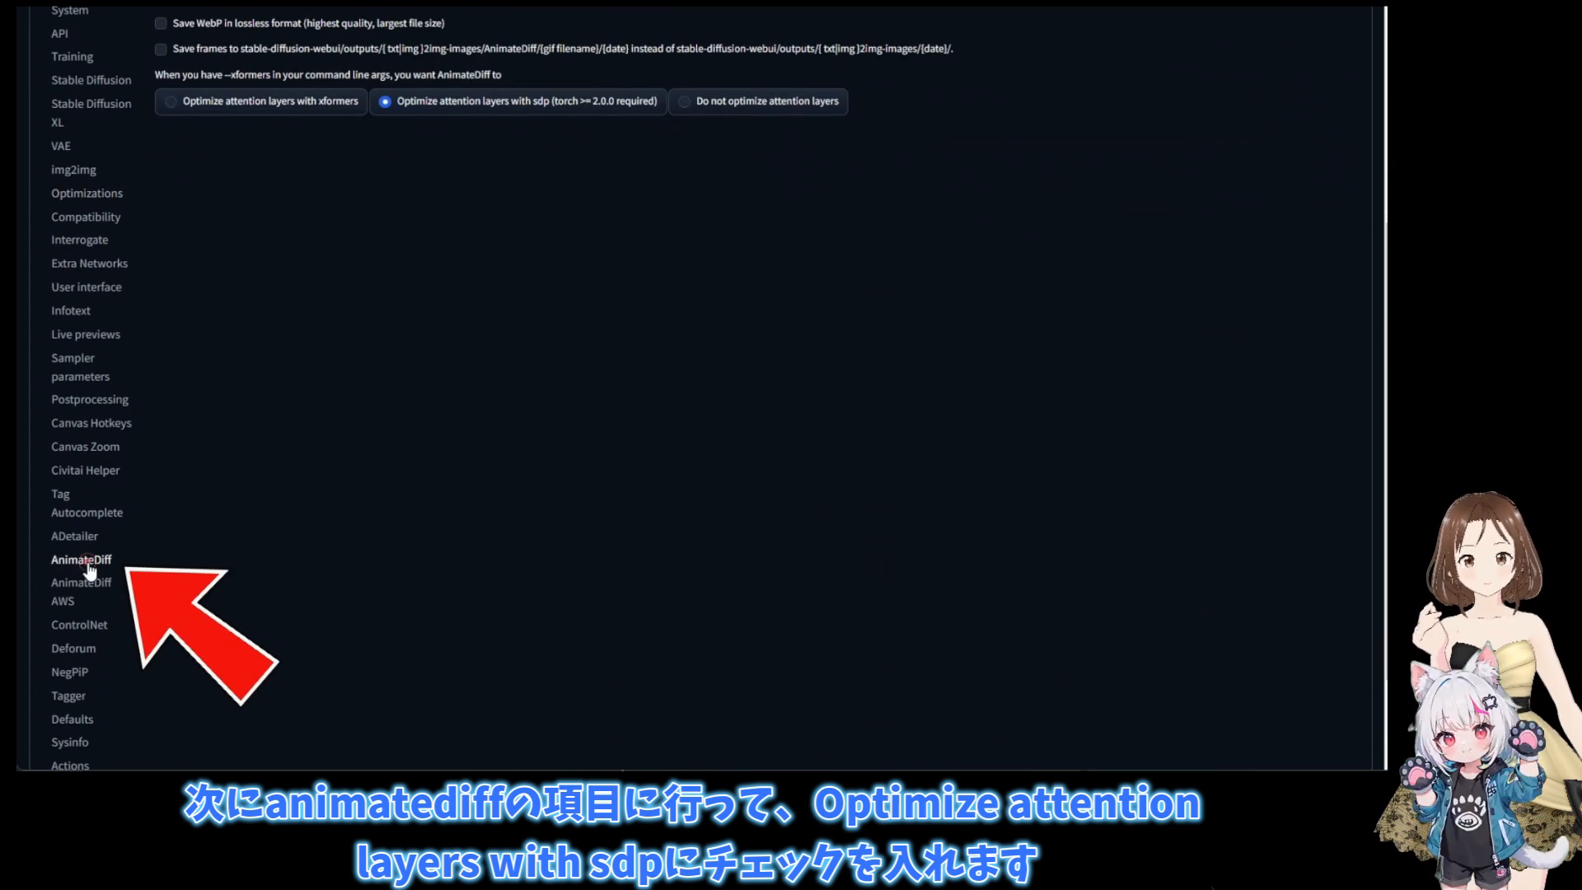
scroll(416, 513, "up", 2)
left_click(385, 441)
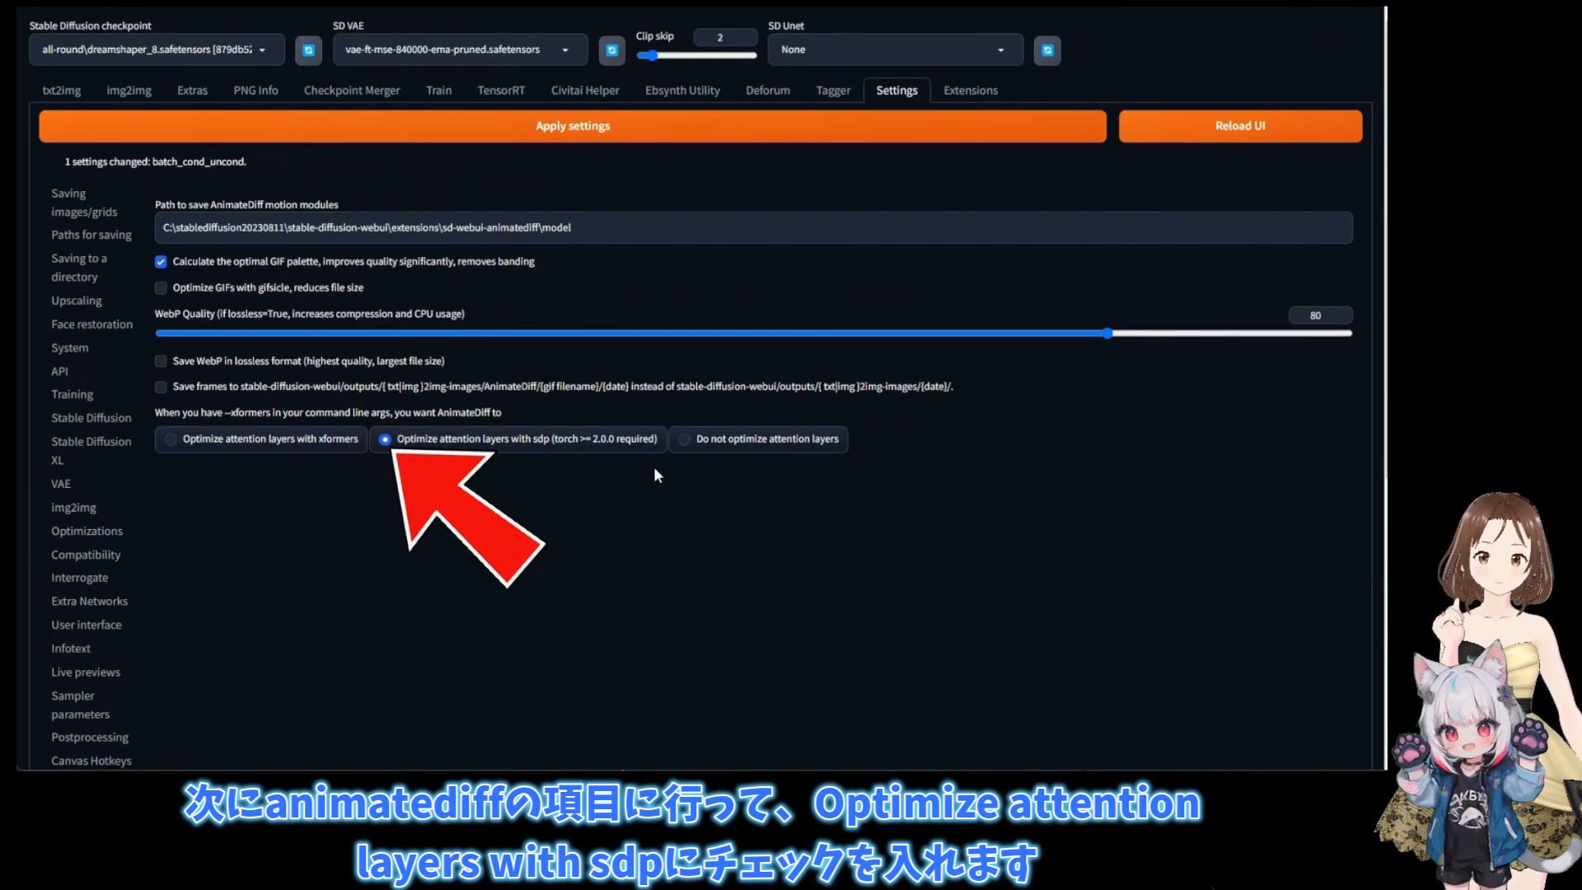
left_click(441, 136)
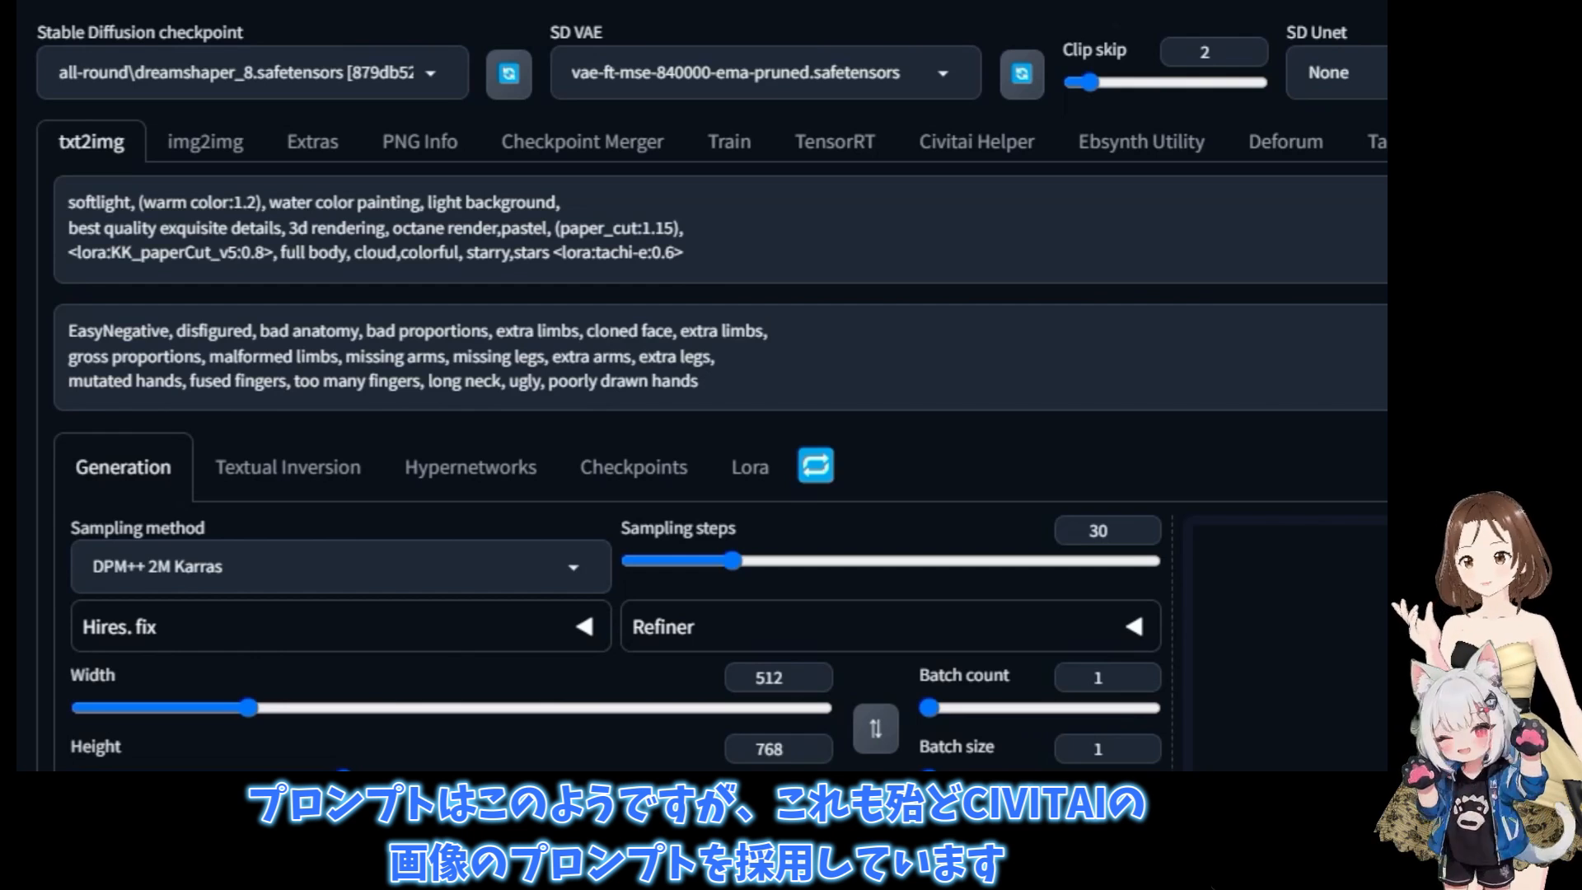
- Generate test images from the current paper-cut prompt
key("ctrl+Return")
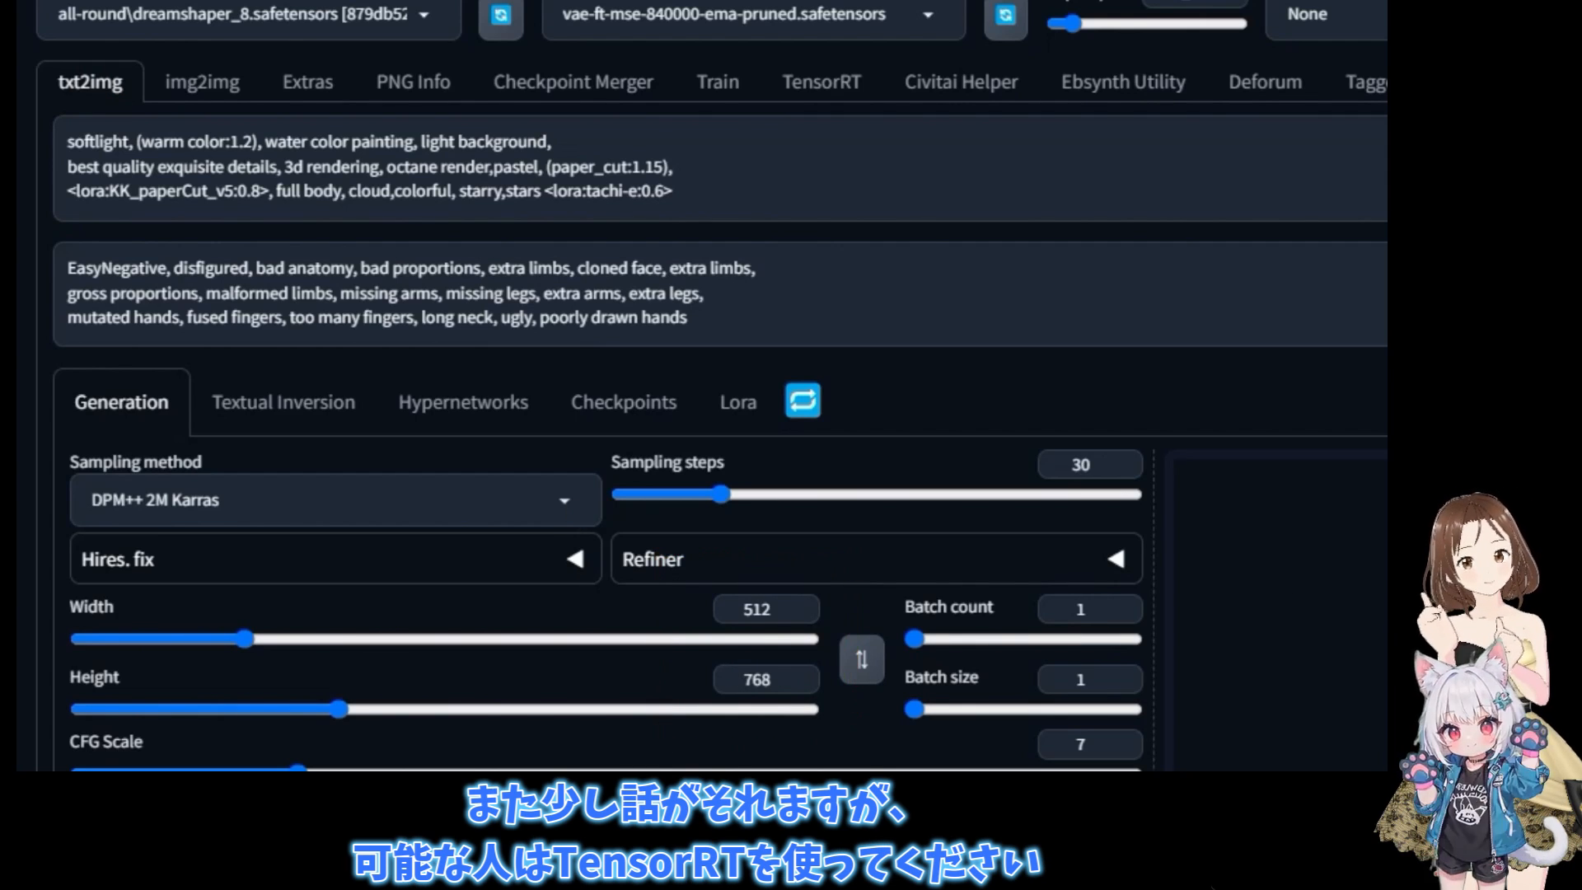
key("ctrl+Return")
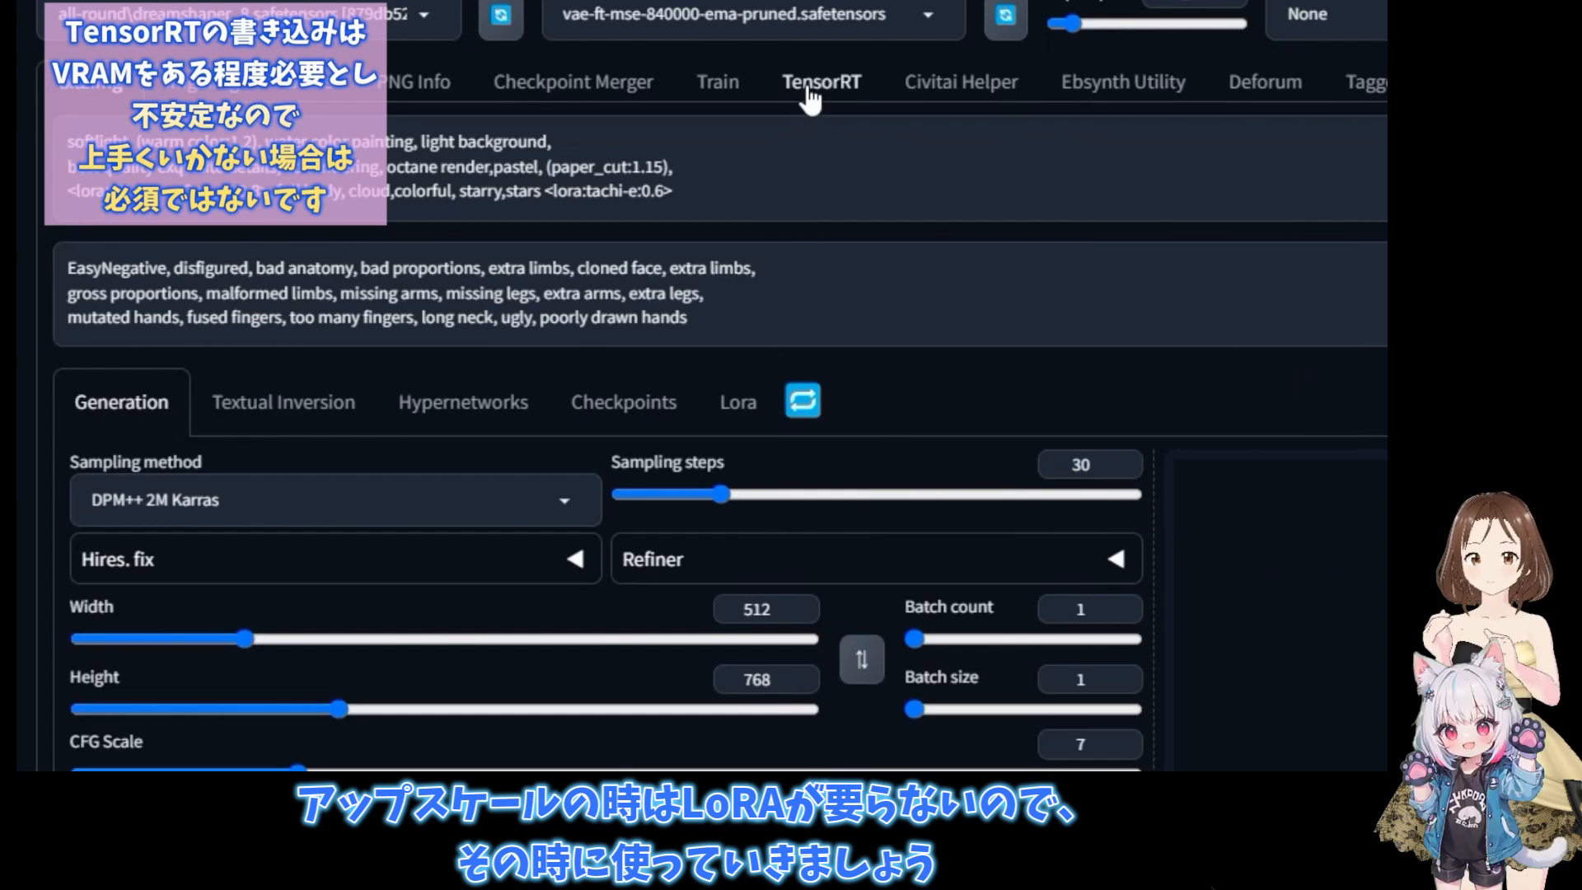
- Choose the 512x512 | Batch Size 1 (Static) preset in the TensorRT Exporter and show its advanced settings
left_click(810, 97)
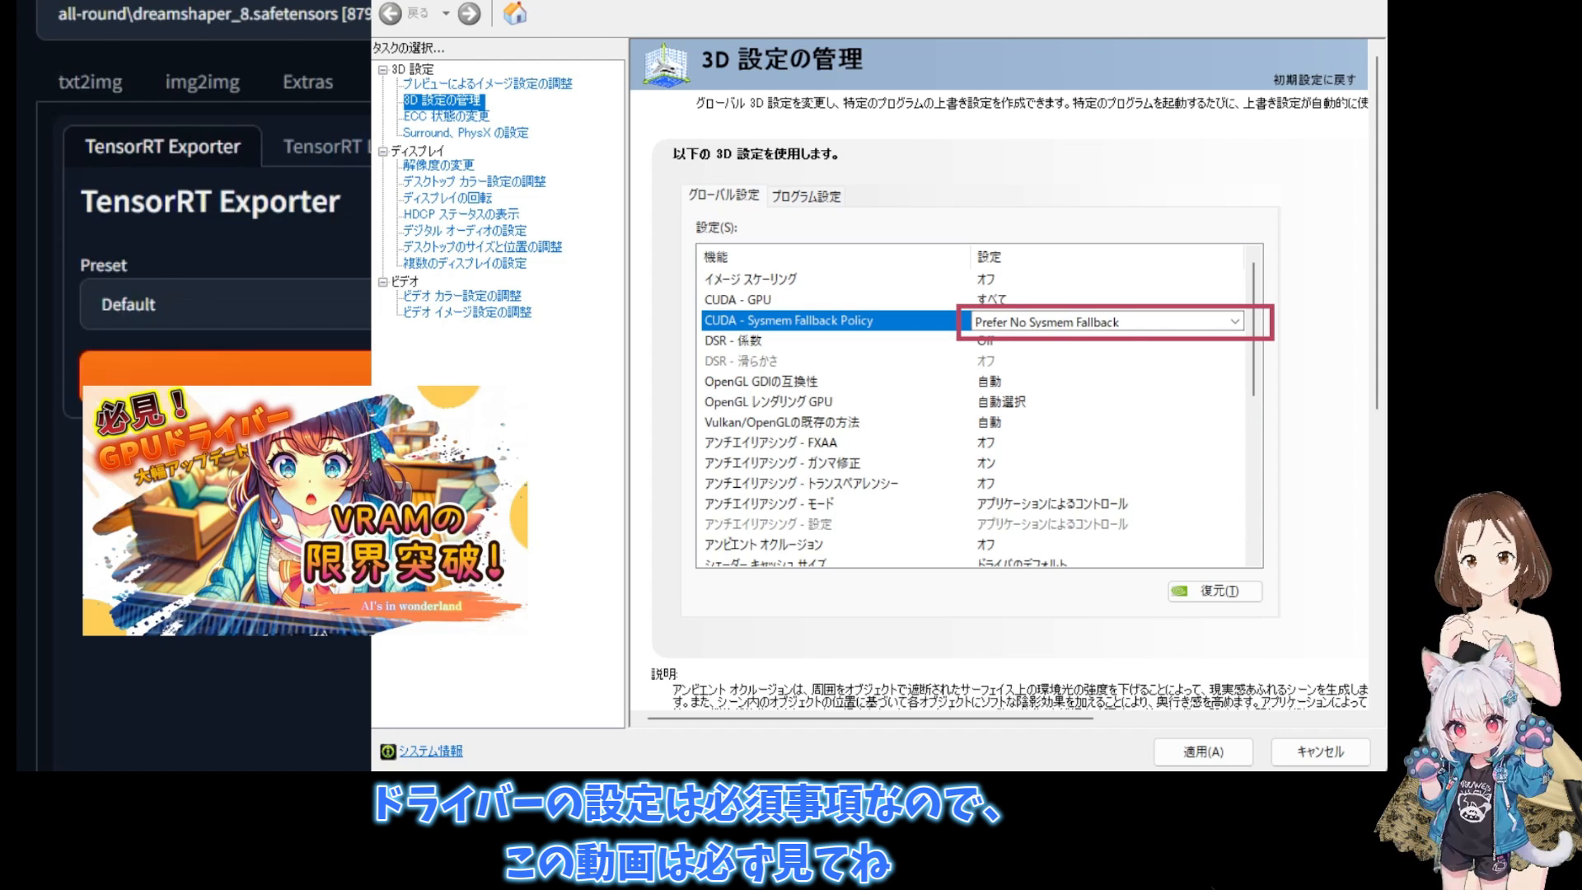
left_click(812, 90)
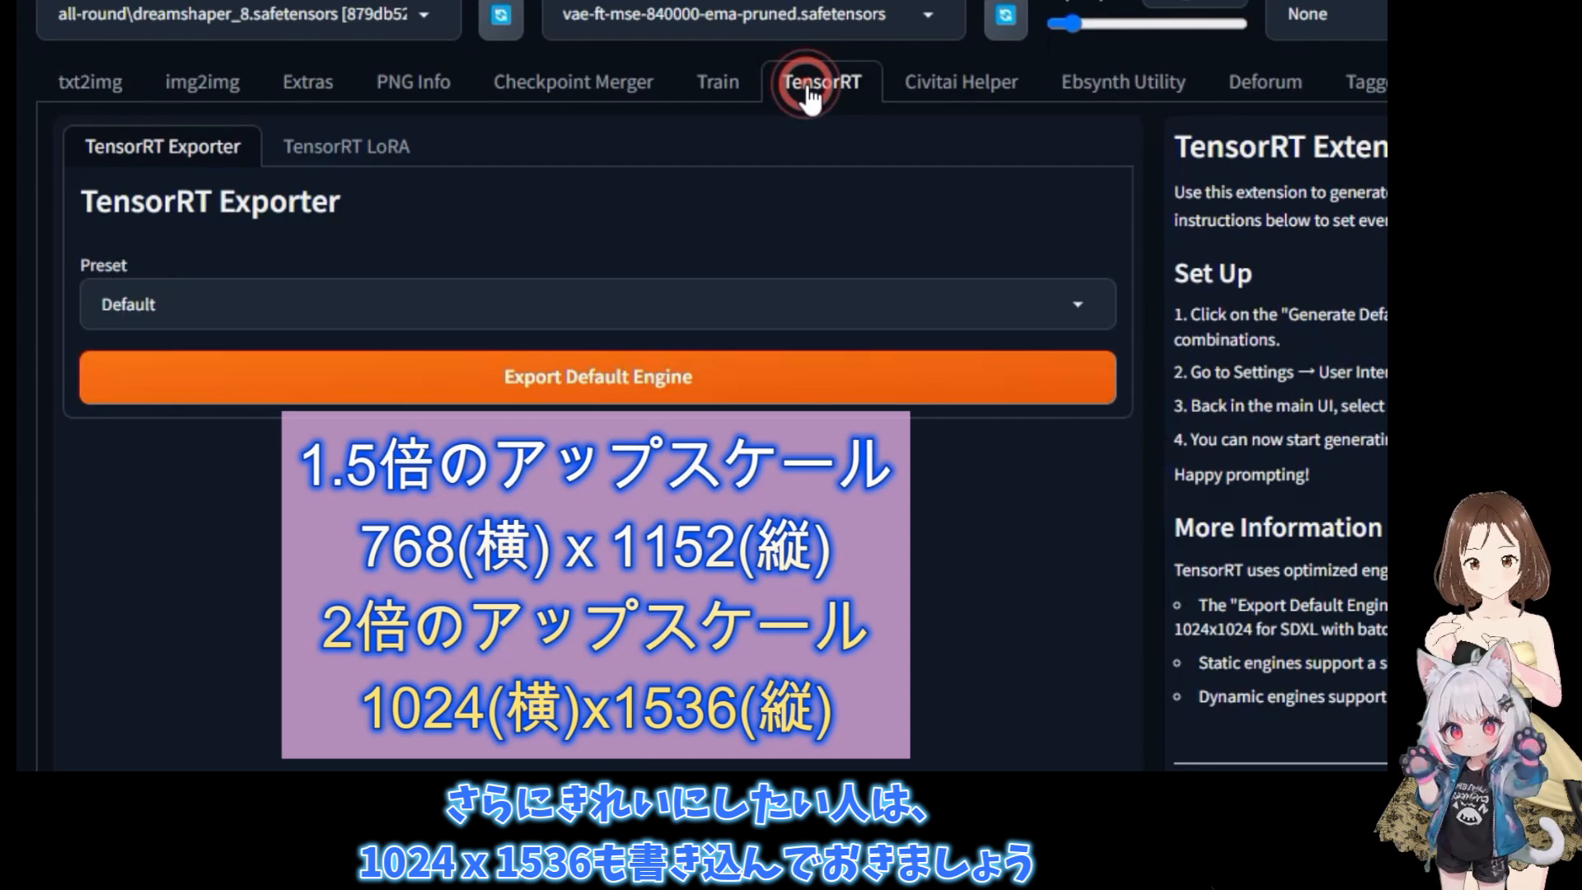
left_click(742, 308)
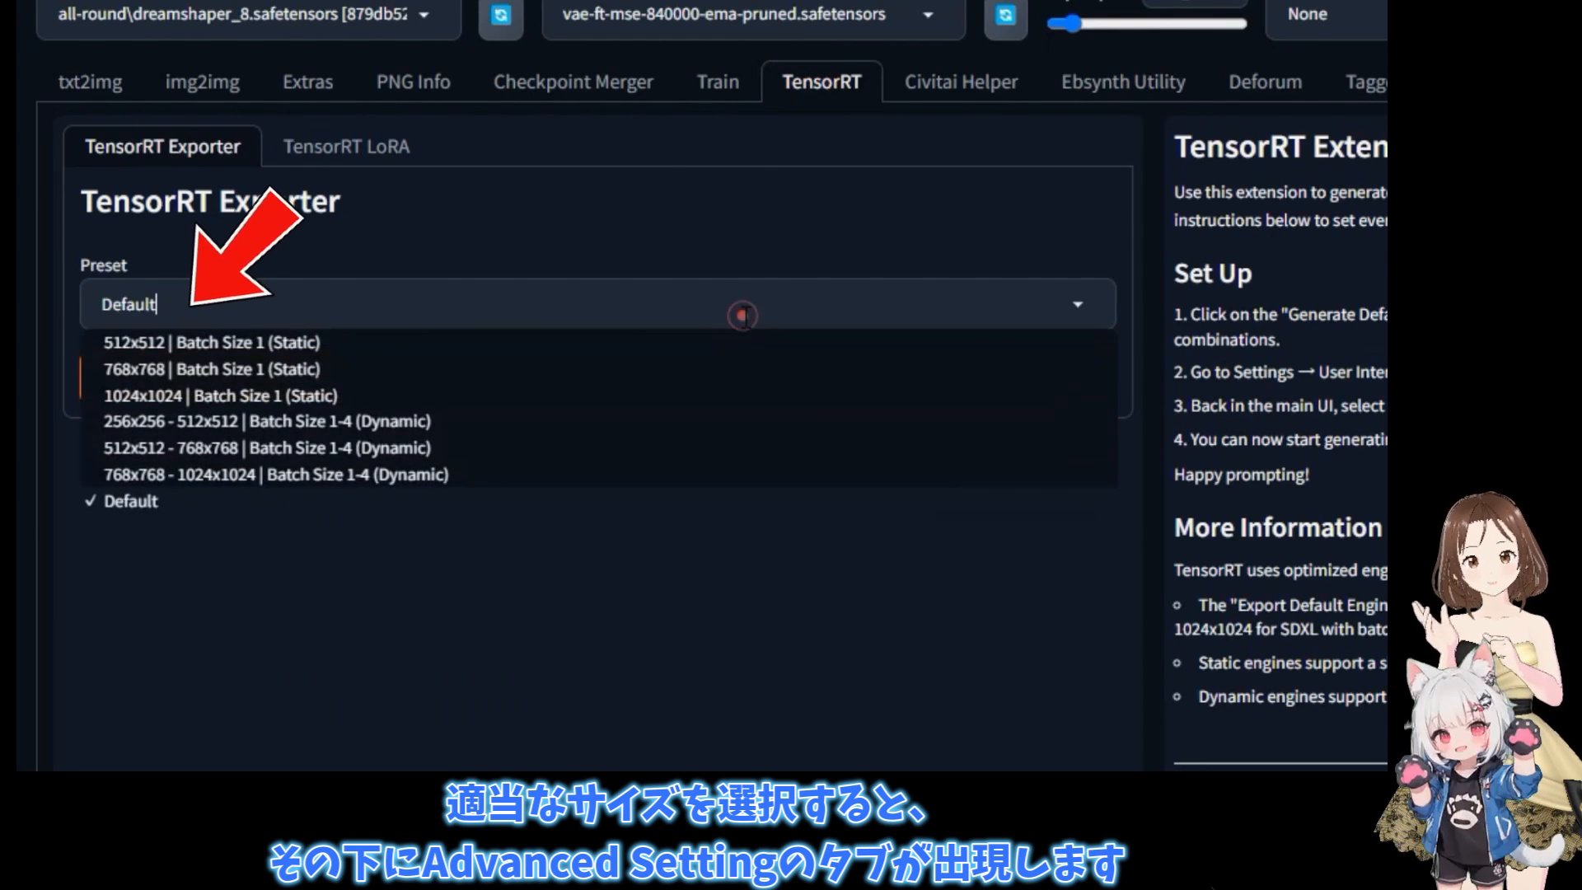
left_click(276, 346)
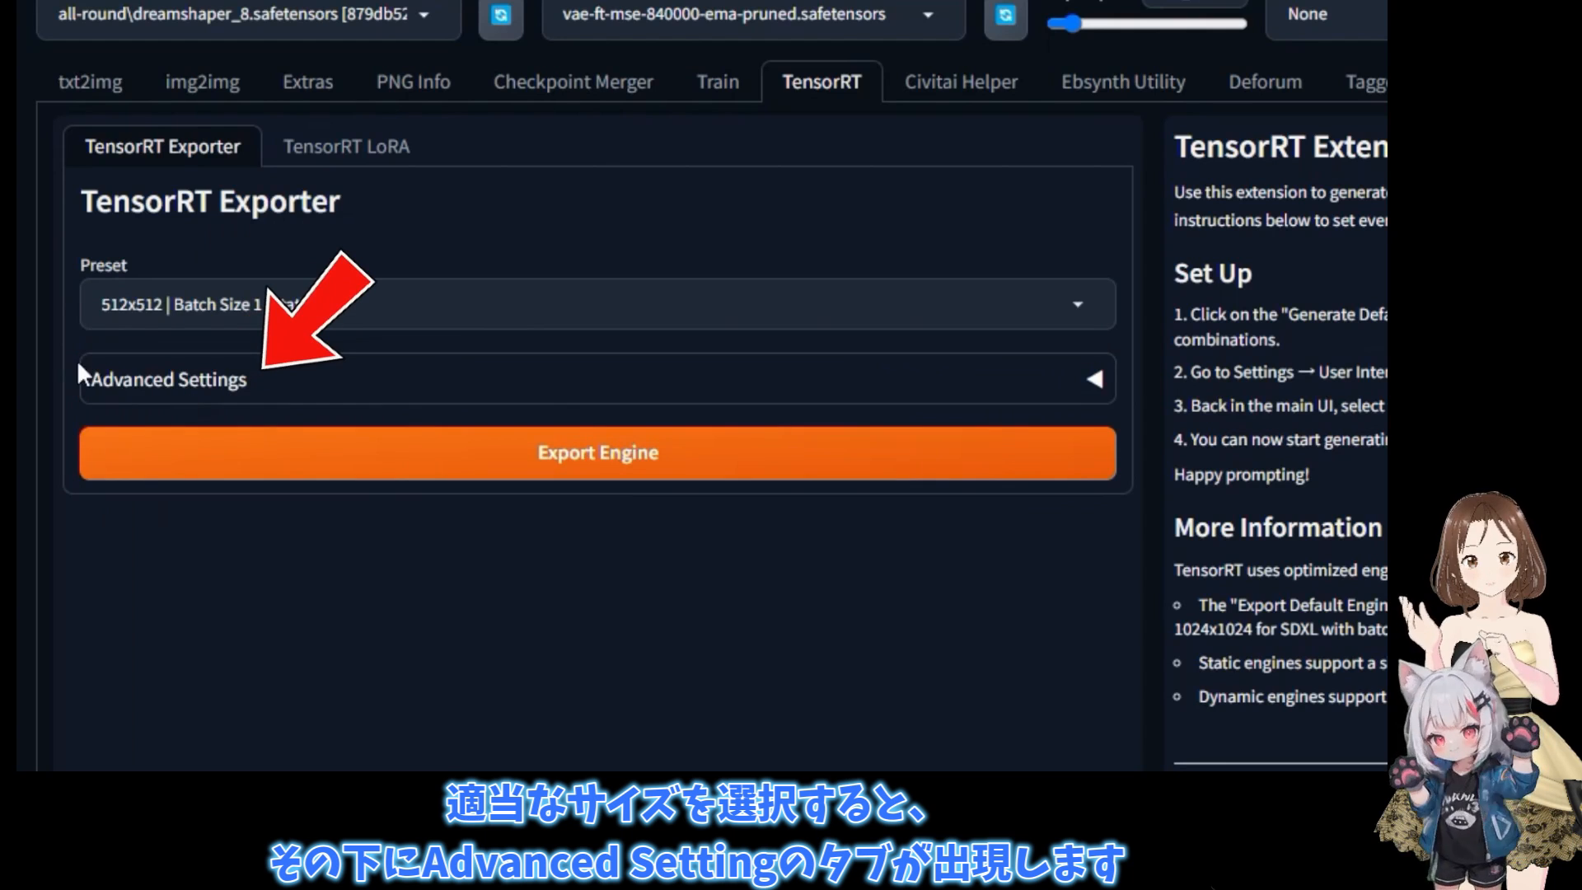
left_click(1095, 379)
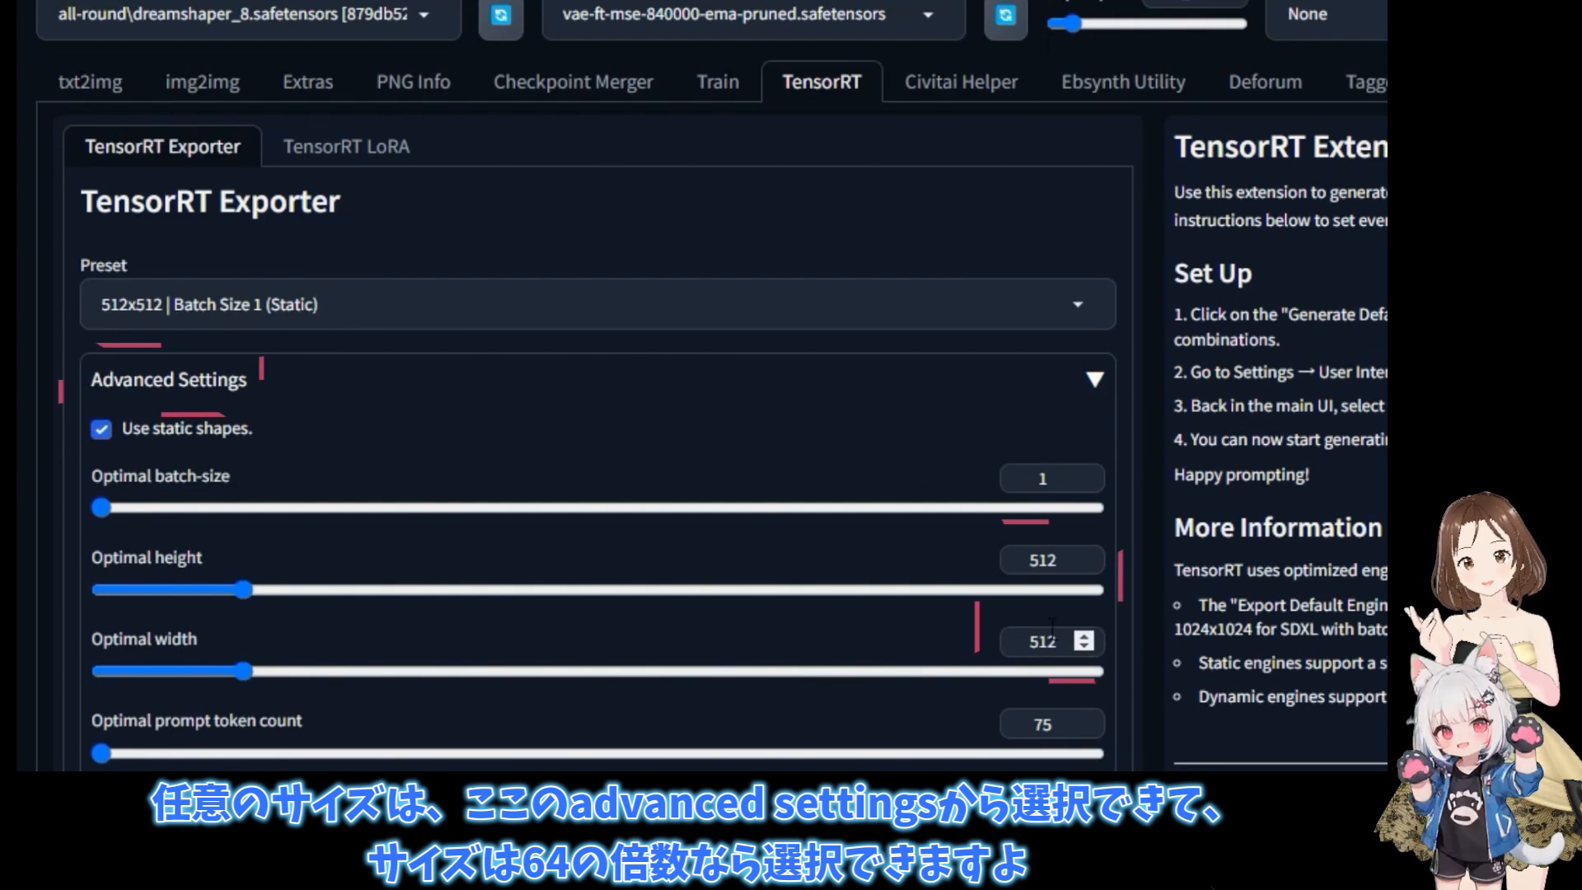
- Set the TensorRT engine's optimal height to 1152 and optimal width to 768
double_click(1058, 561)
type("1152")
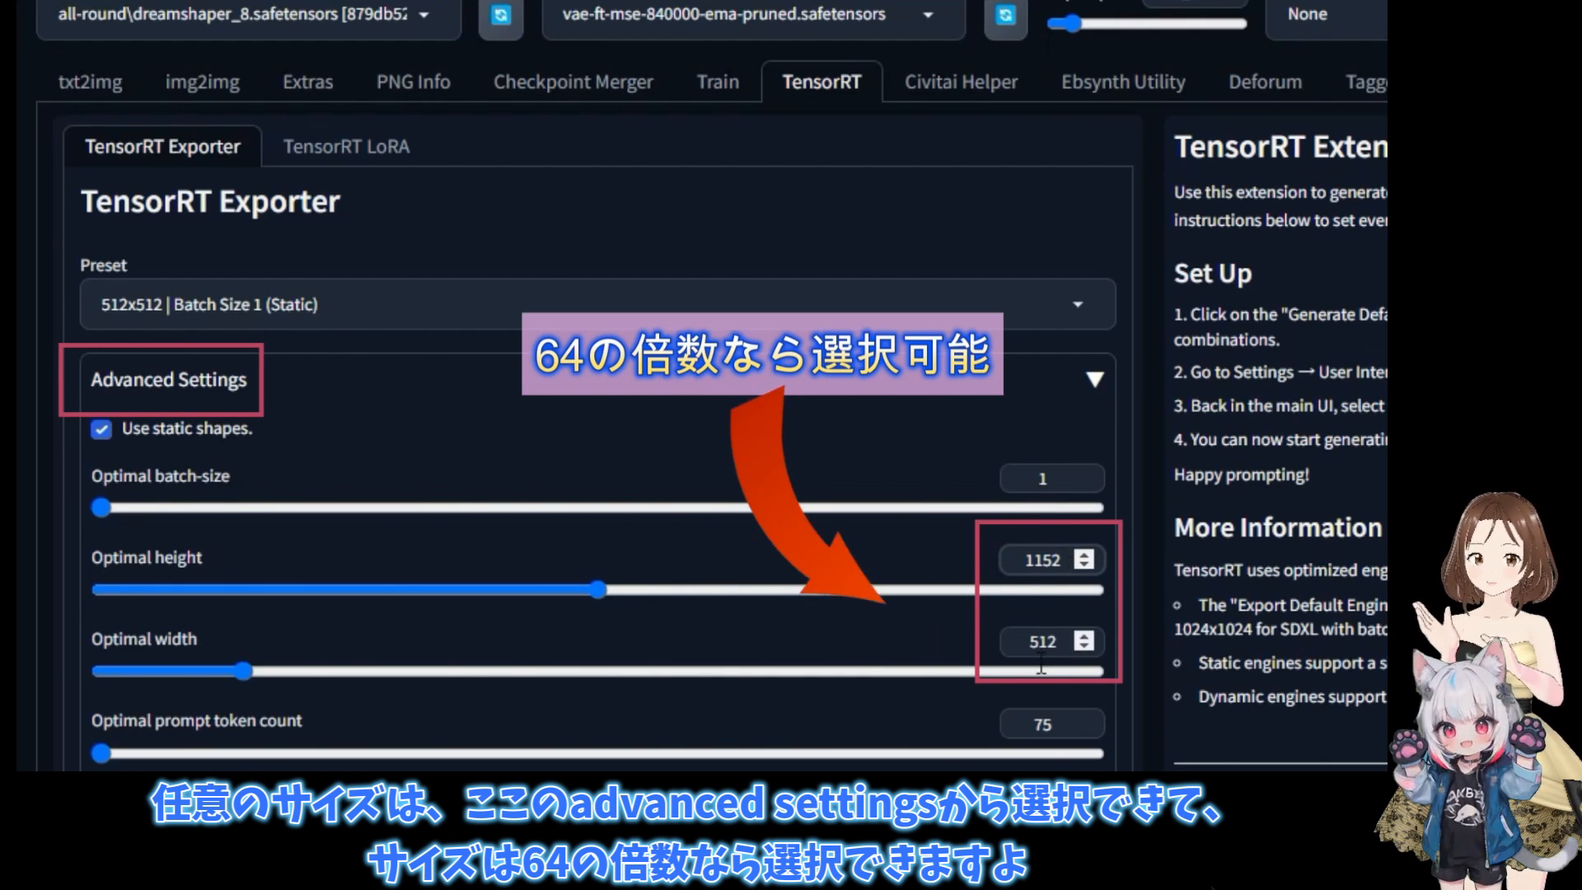
double_click(1063, 641)
type("768")
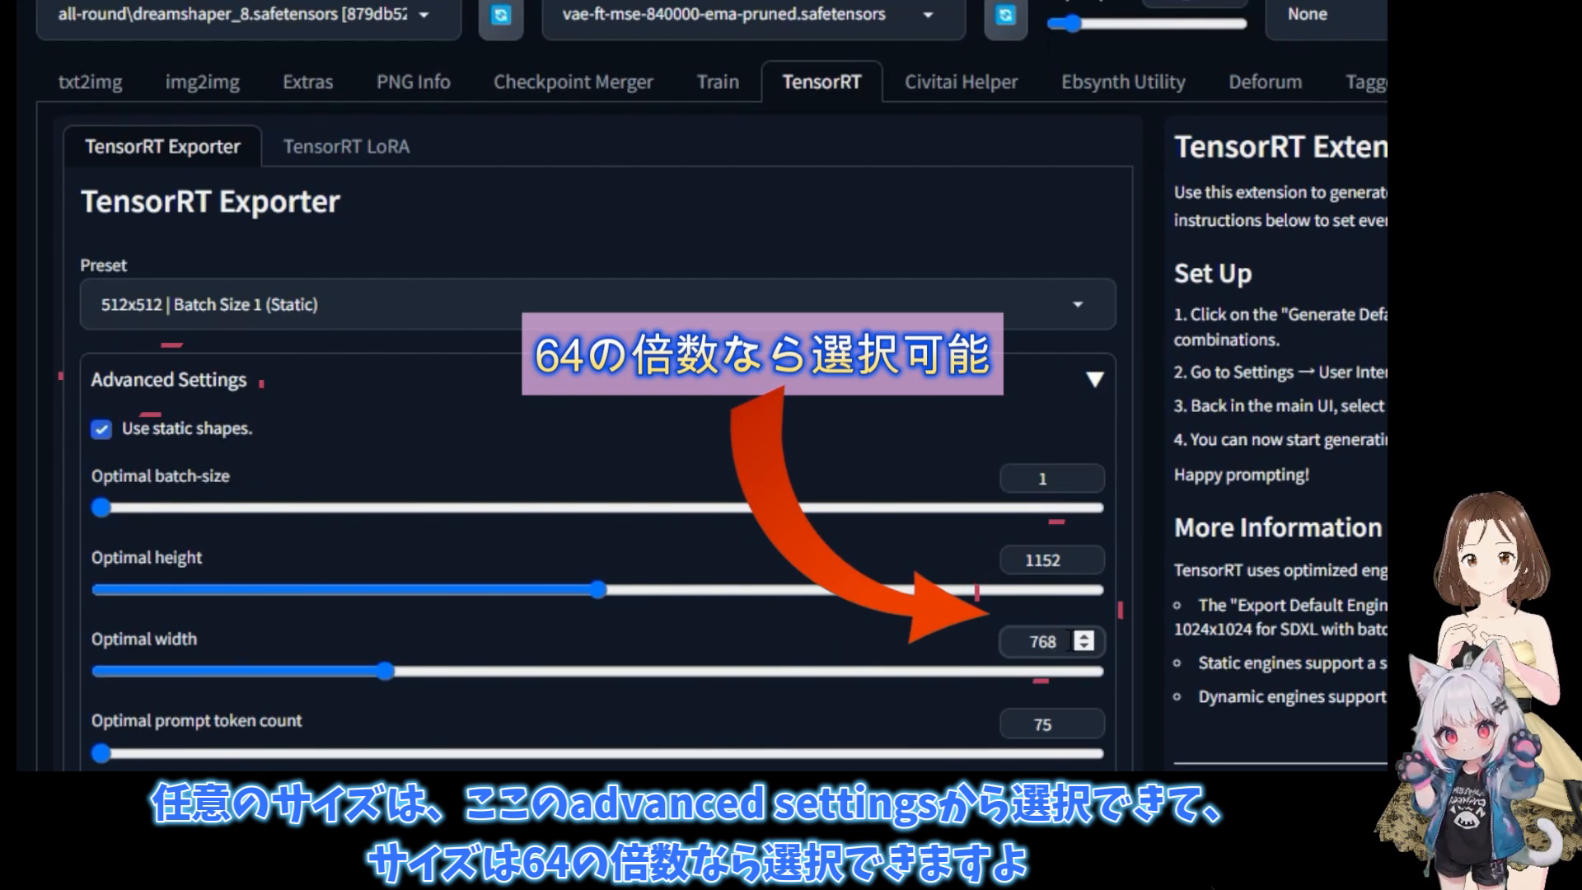
- Generate several 512 x 768 test images from the prompt and inspect each one at full size
left_click(840, 423)
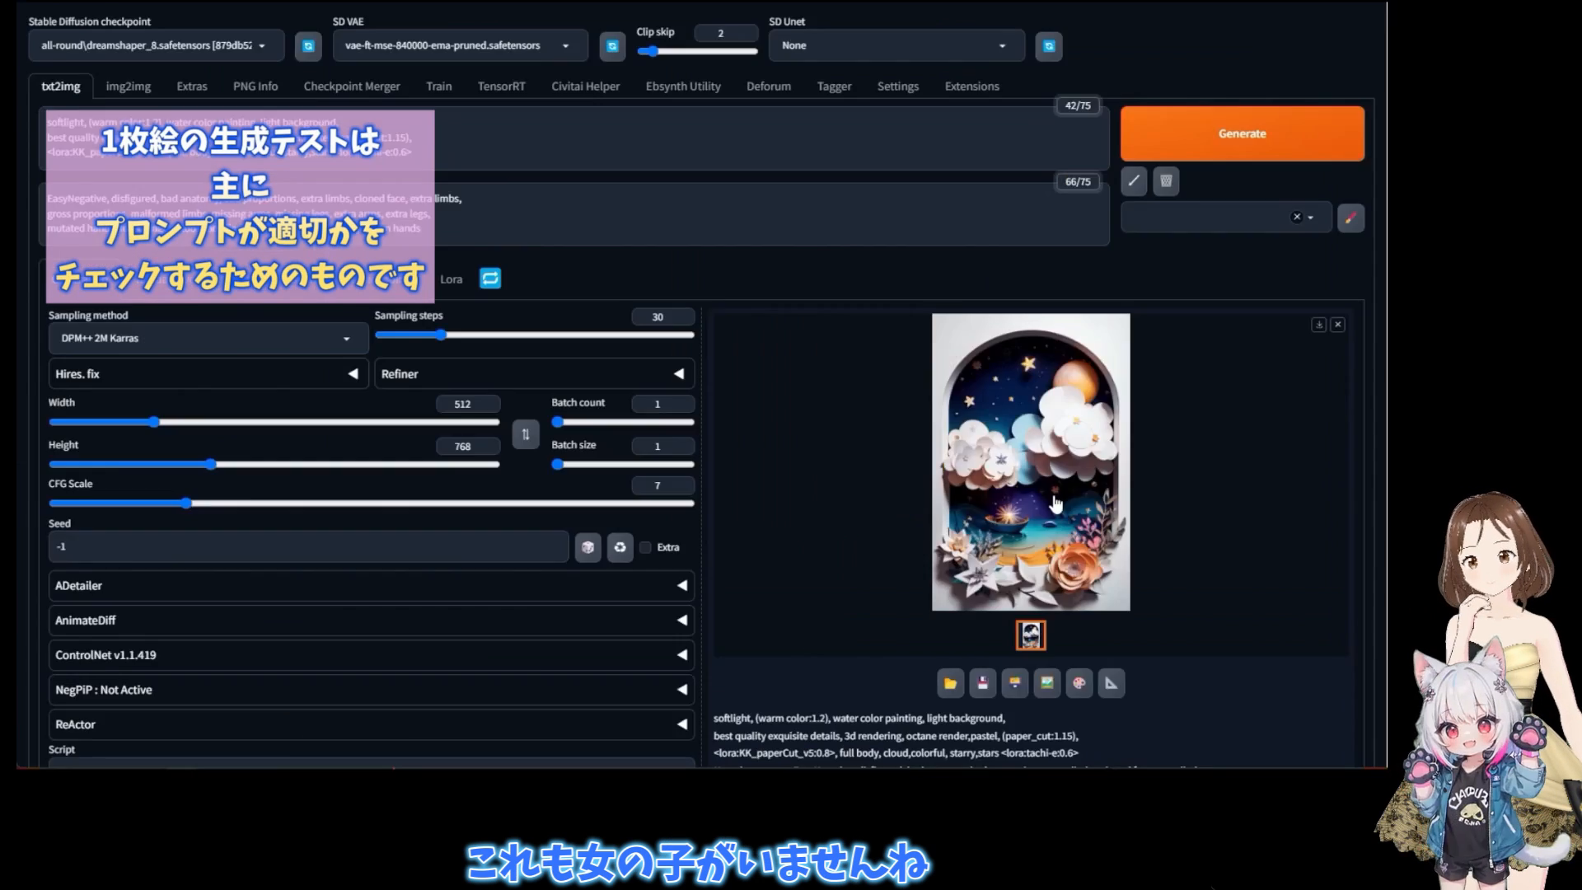
left_click(851, 344)
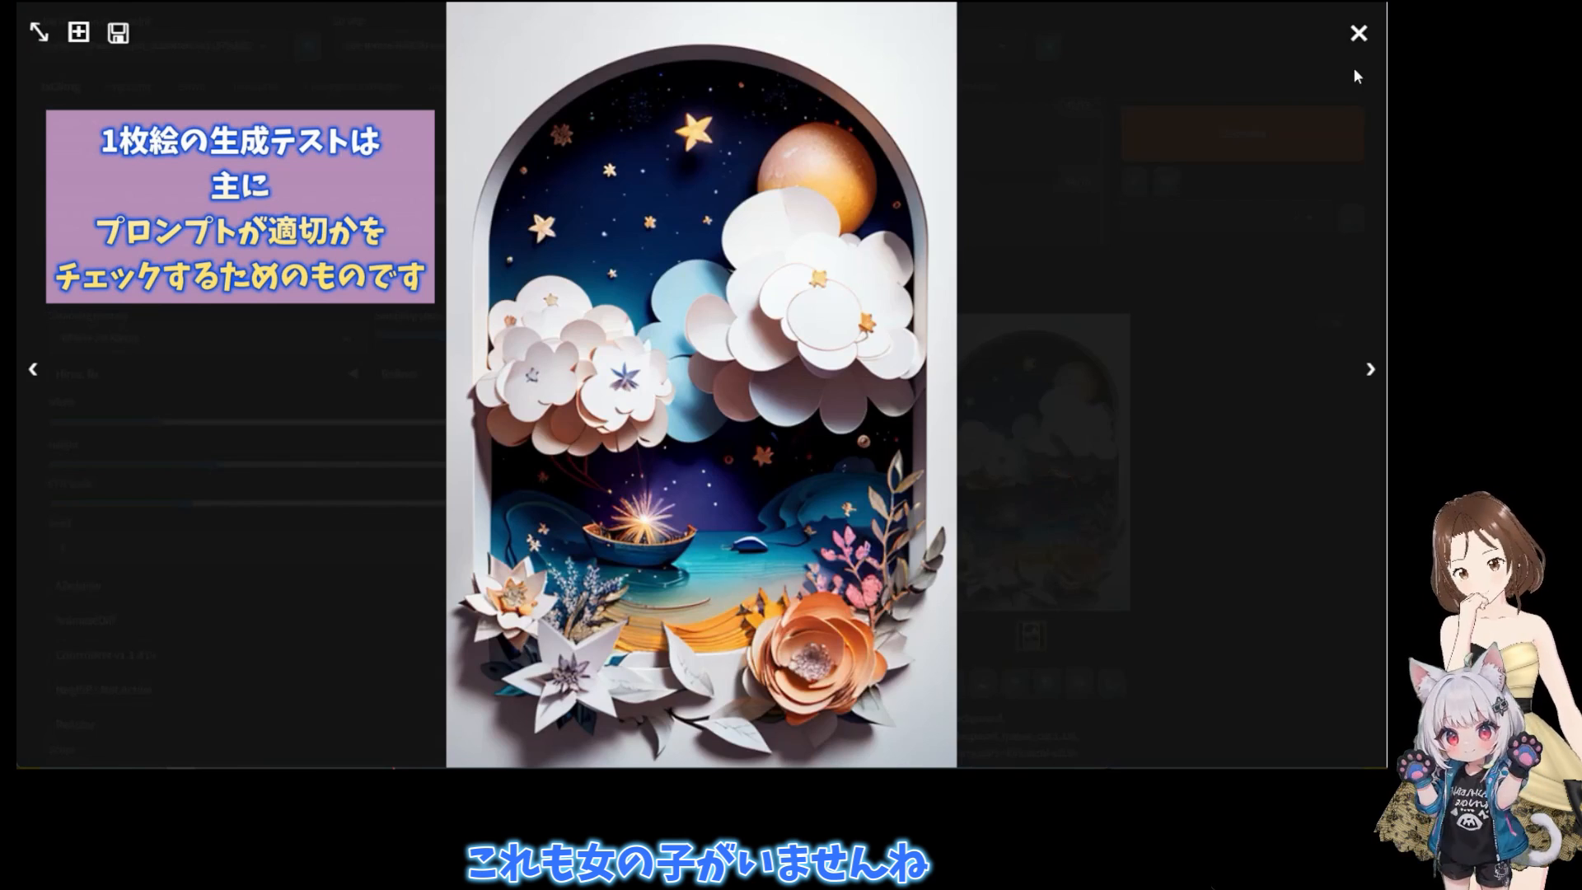
left_click(1358, 34)
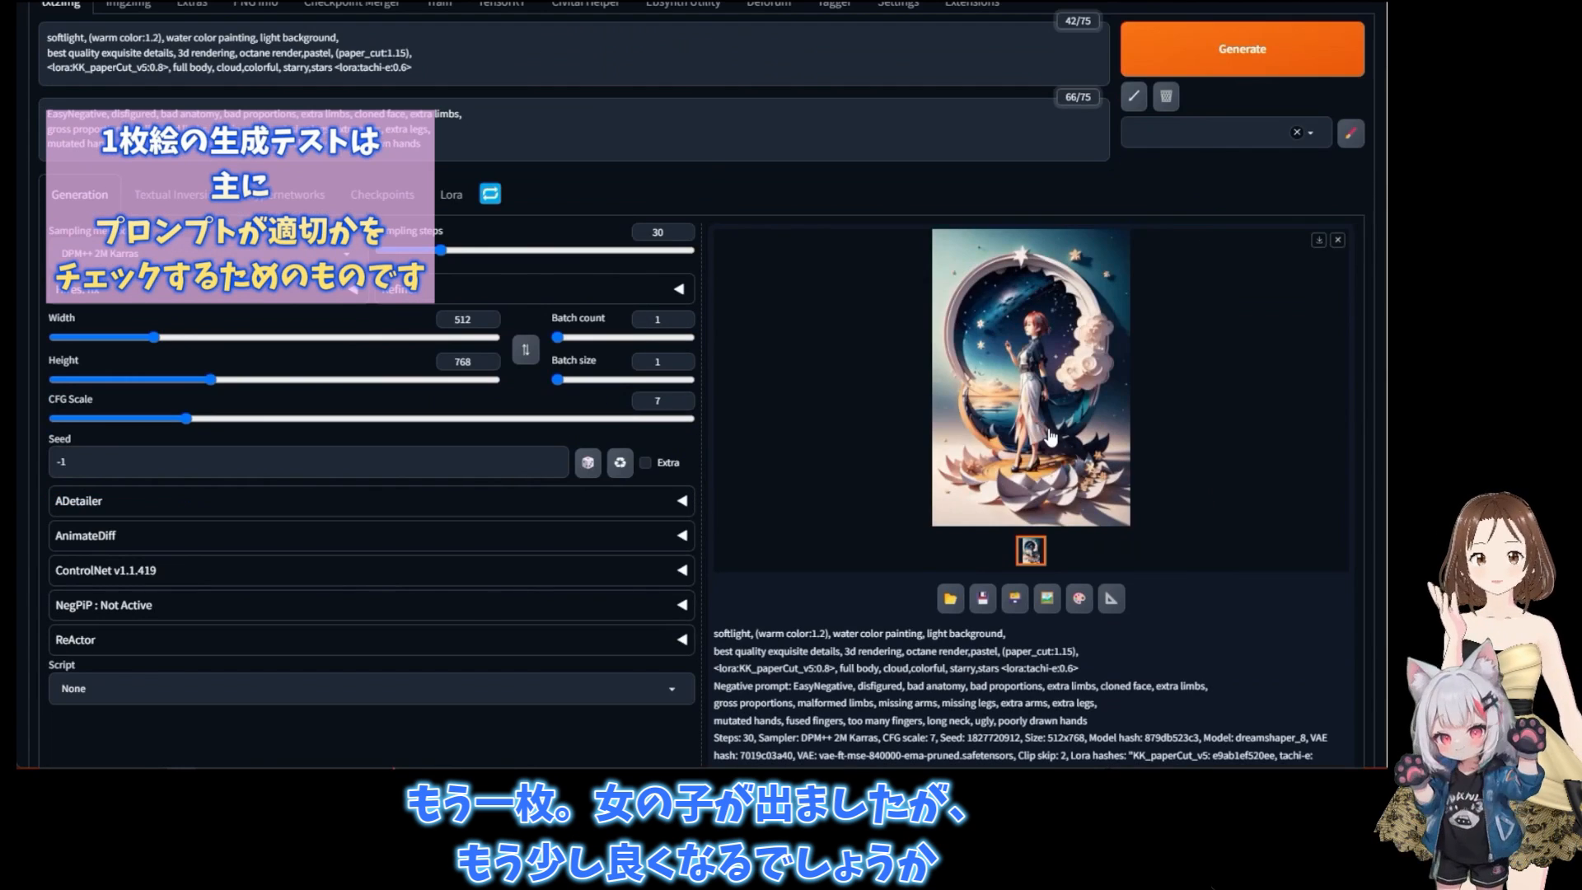
left_click(1051, 436)
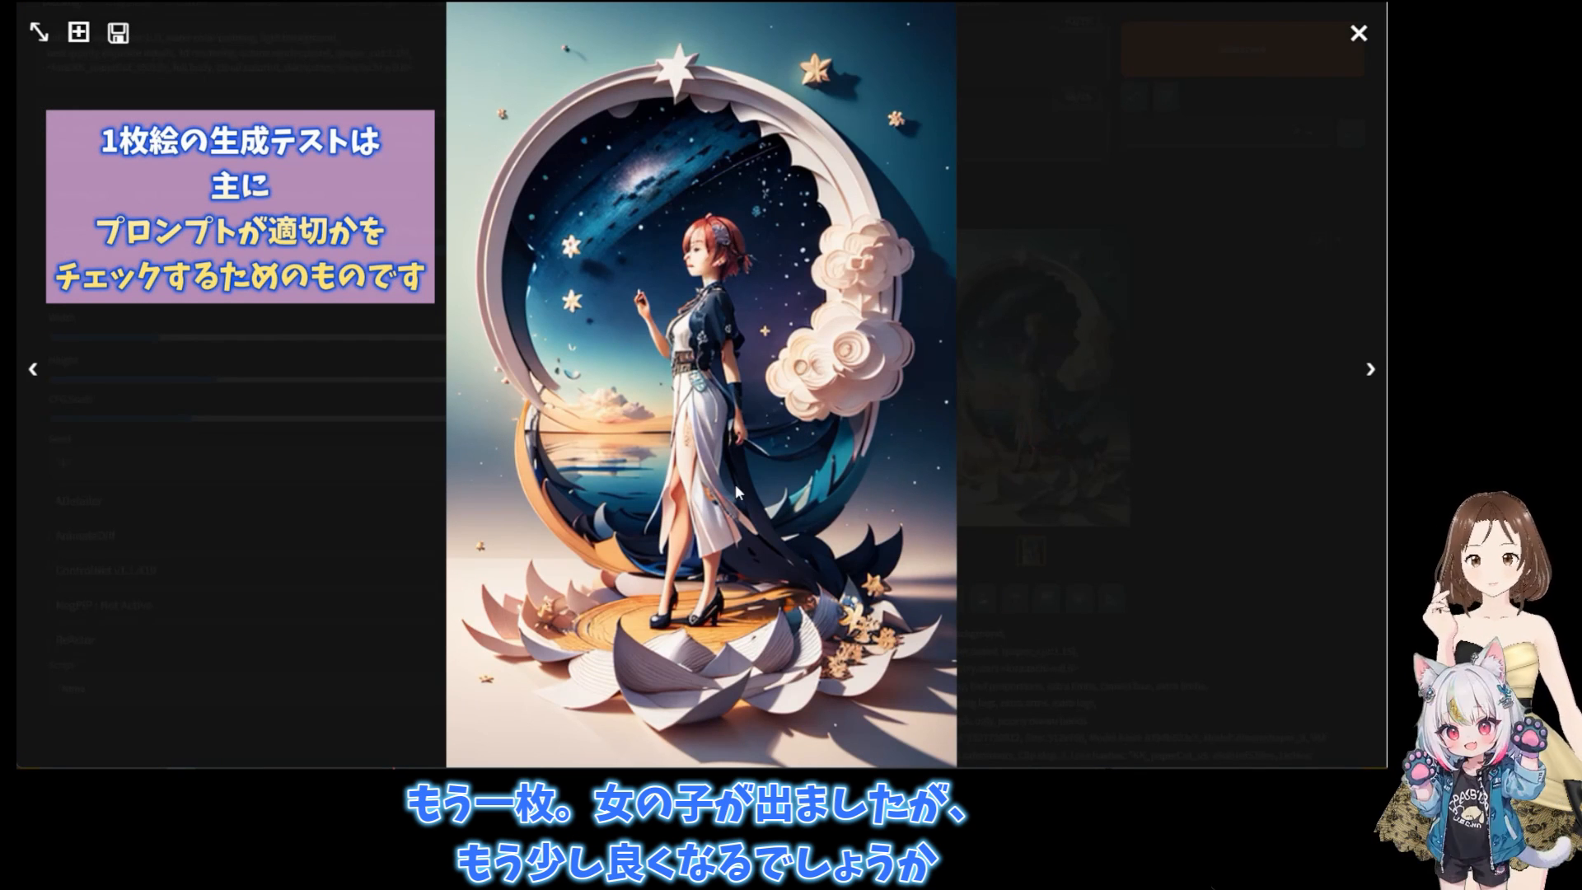
left_click(1102, 438)
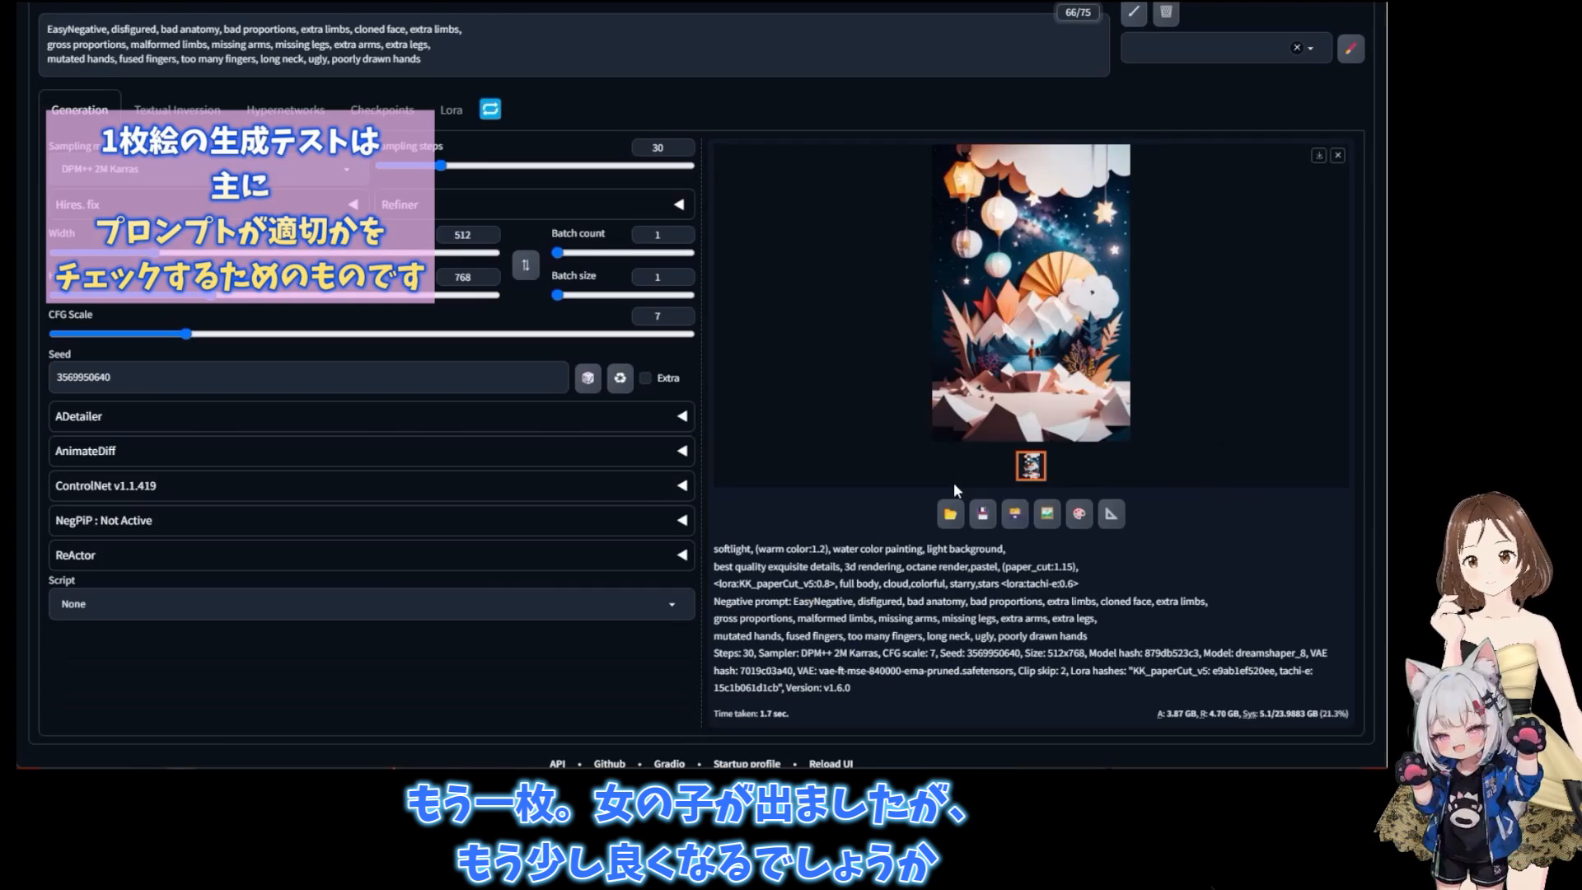
left_click(1010, 352)
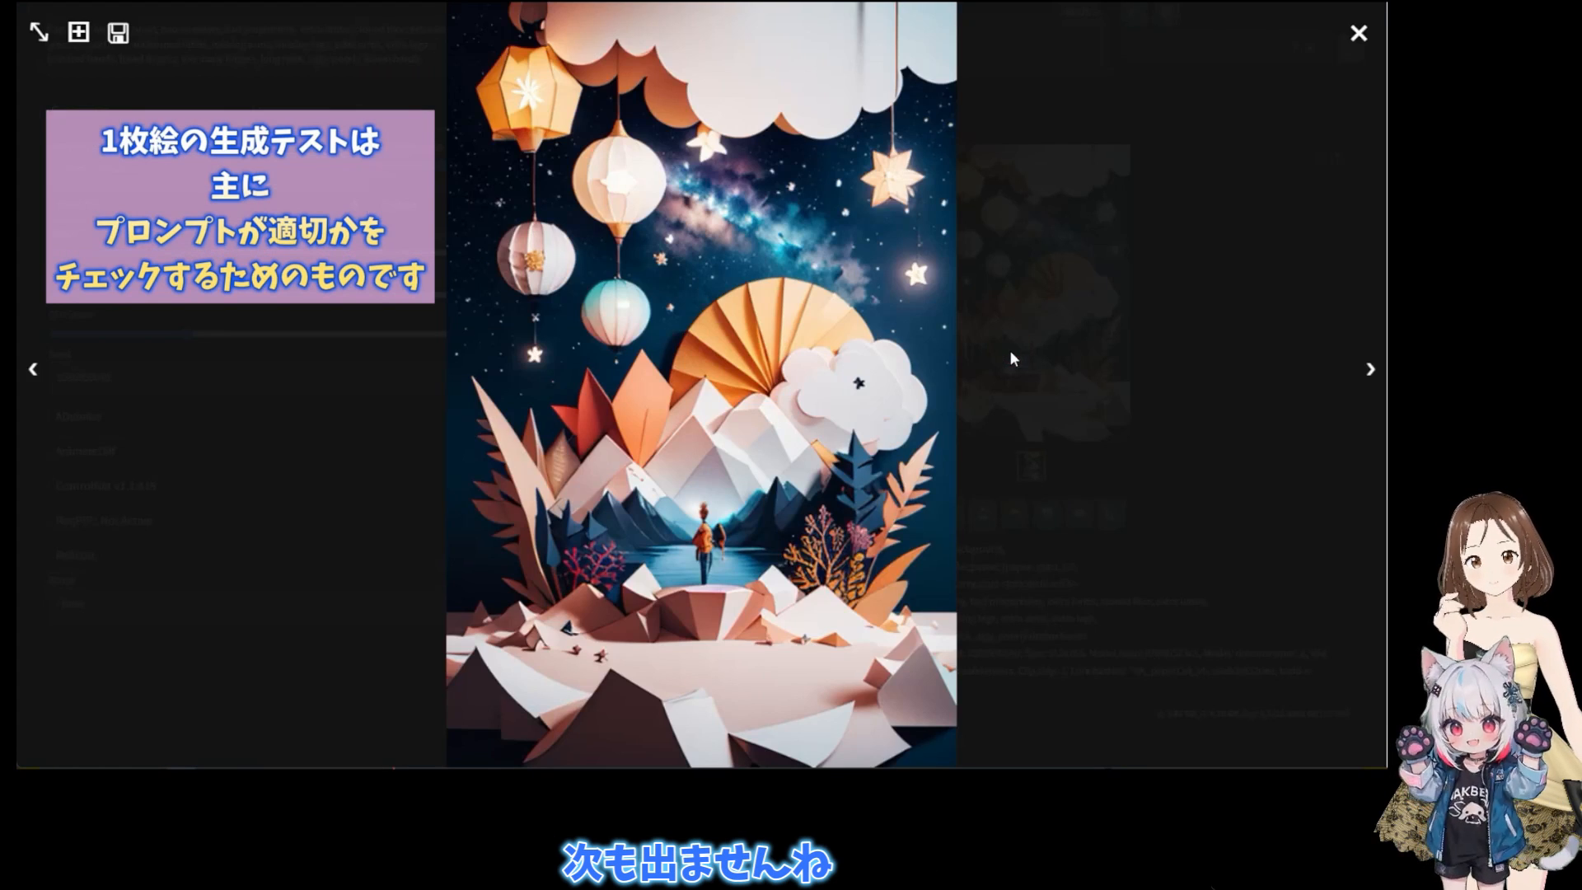
left_click(1359, 35)
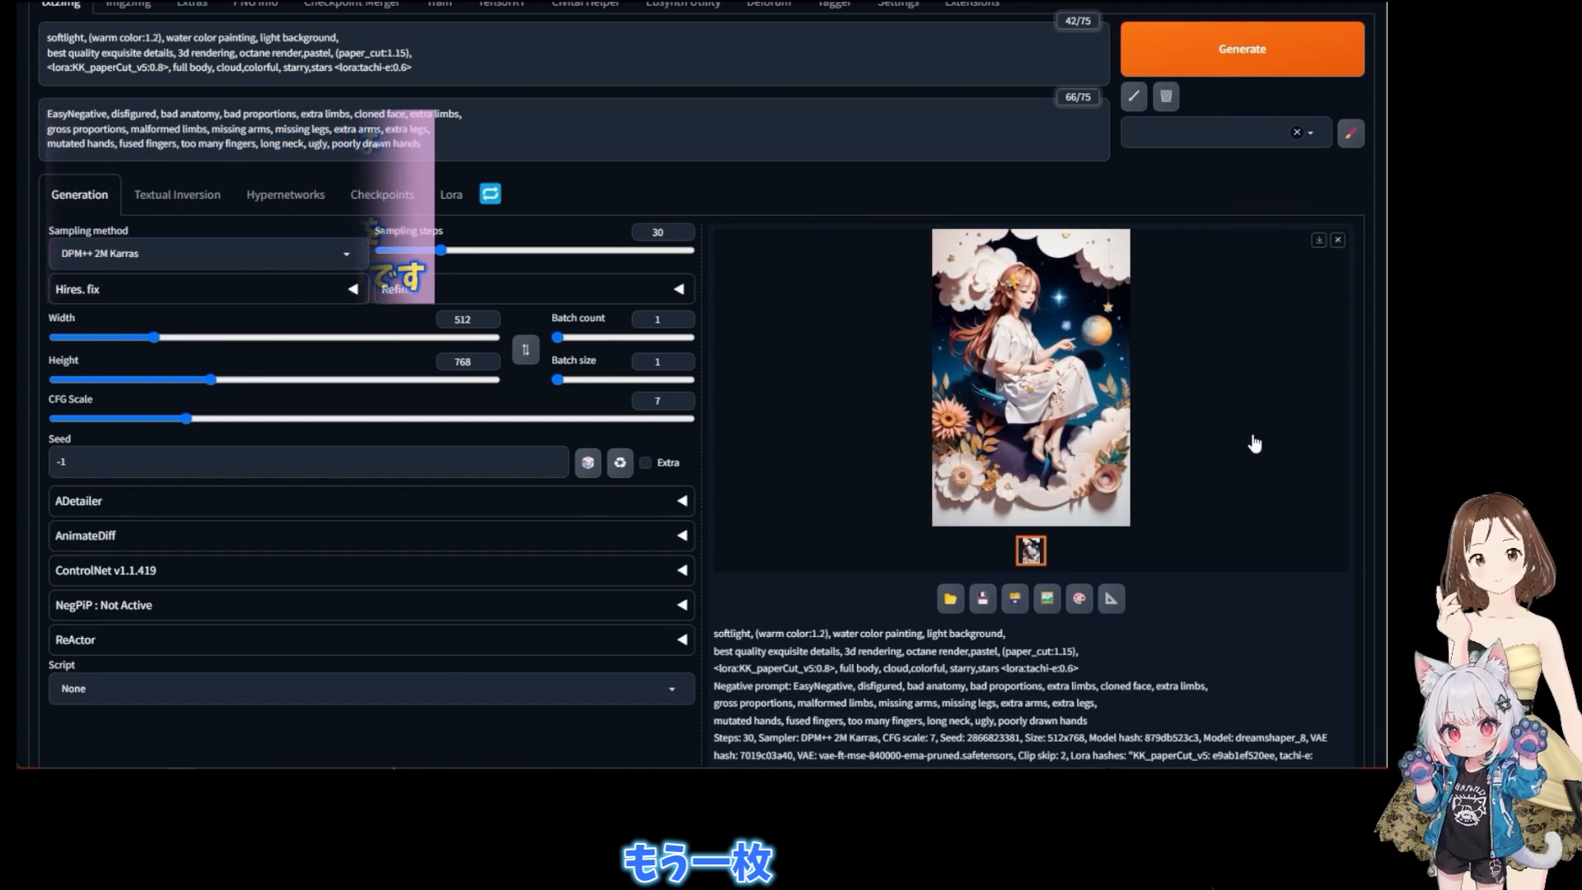
left_click(1105, 441)
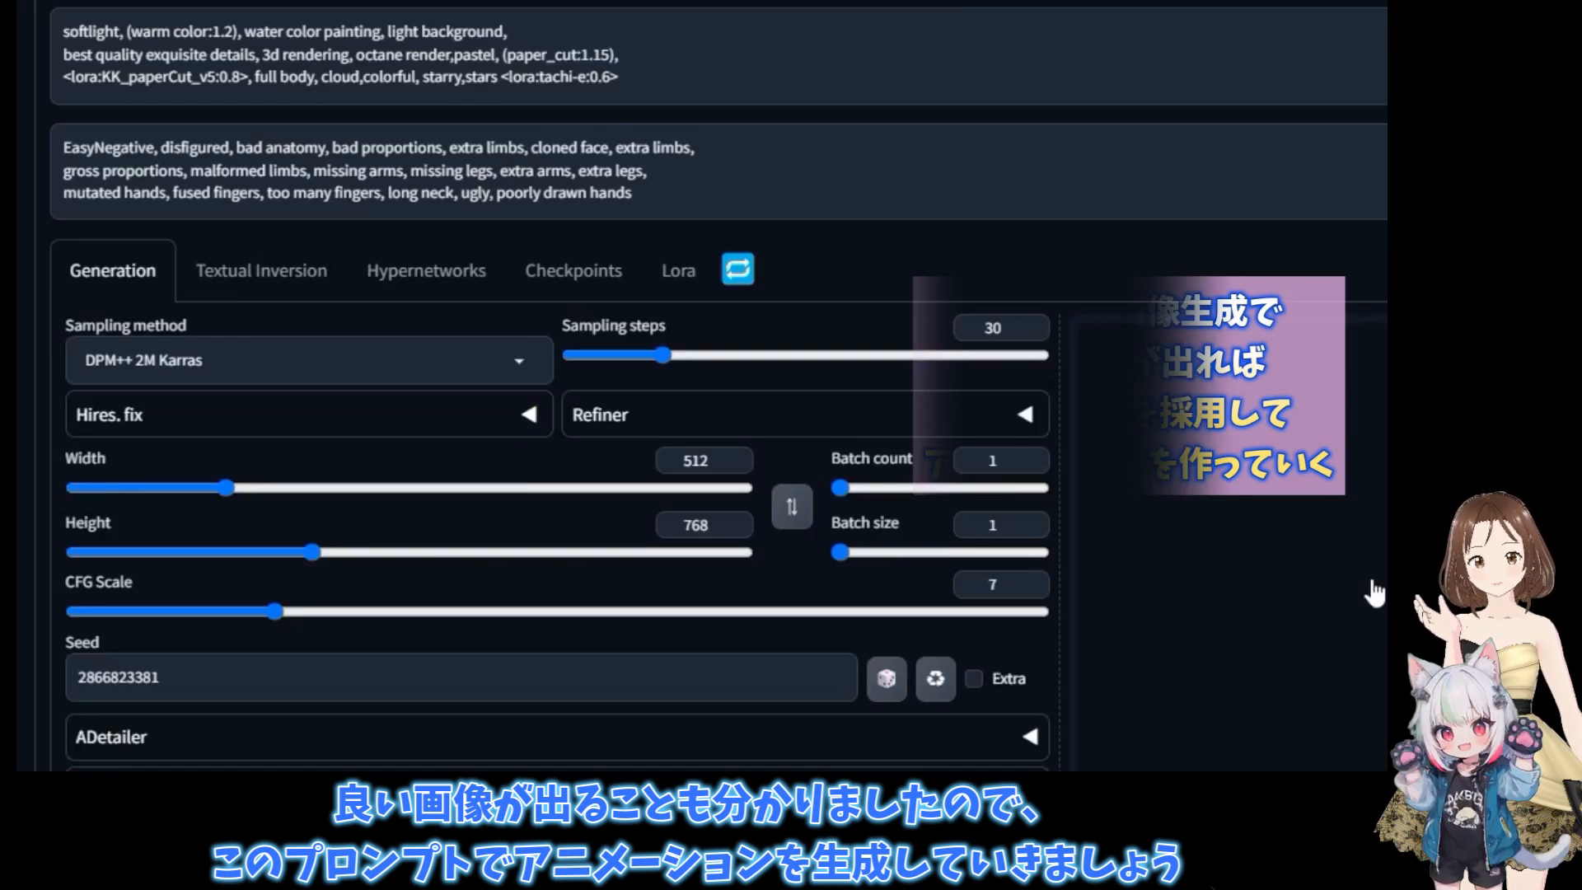
- Disable Batch cond/uncond again in the Optimizations settings and apply the change
left_click(1357, 92)
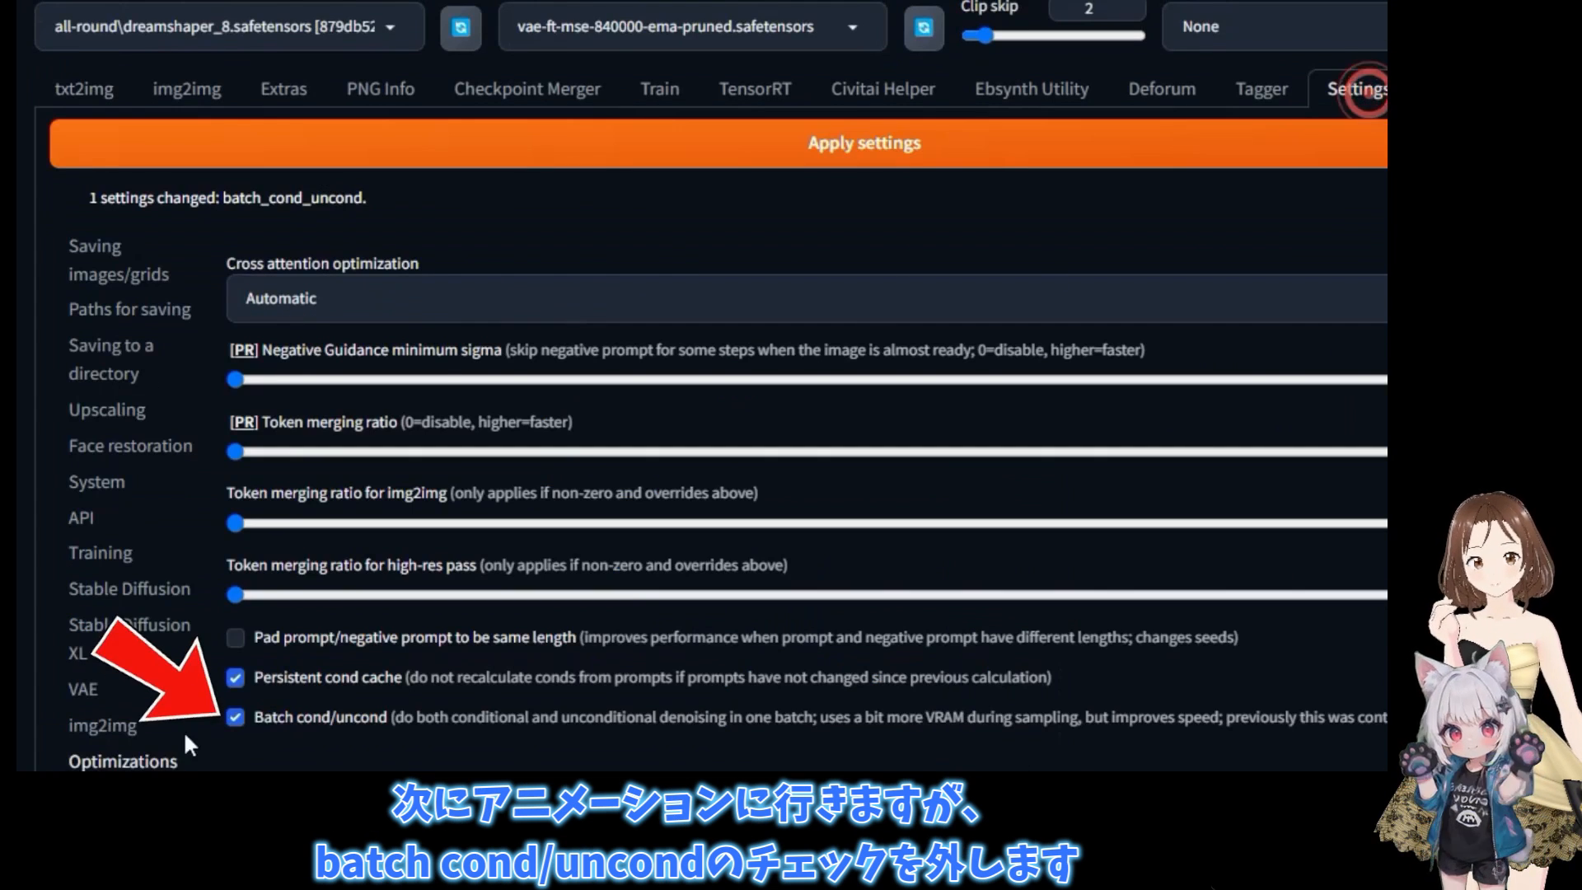
left_click(1017, 157)
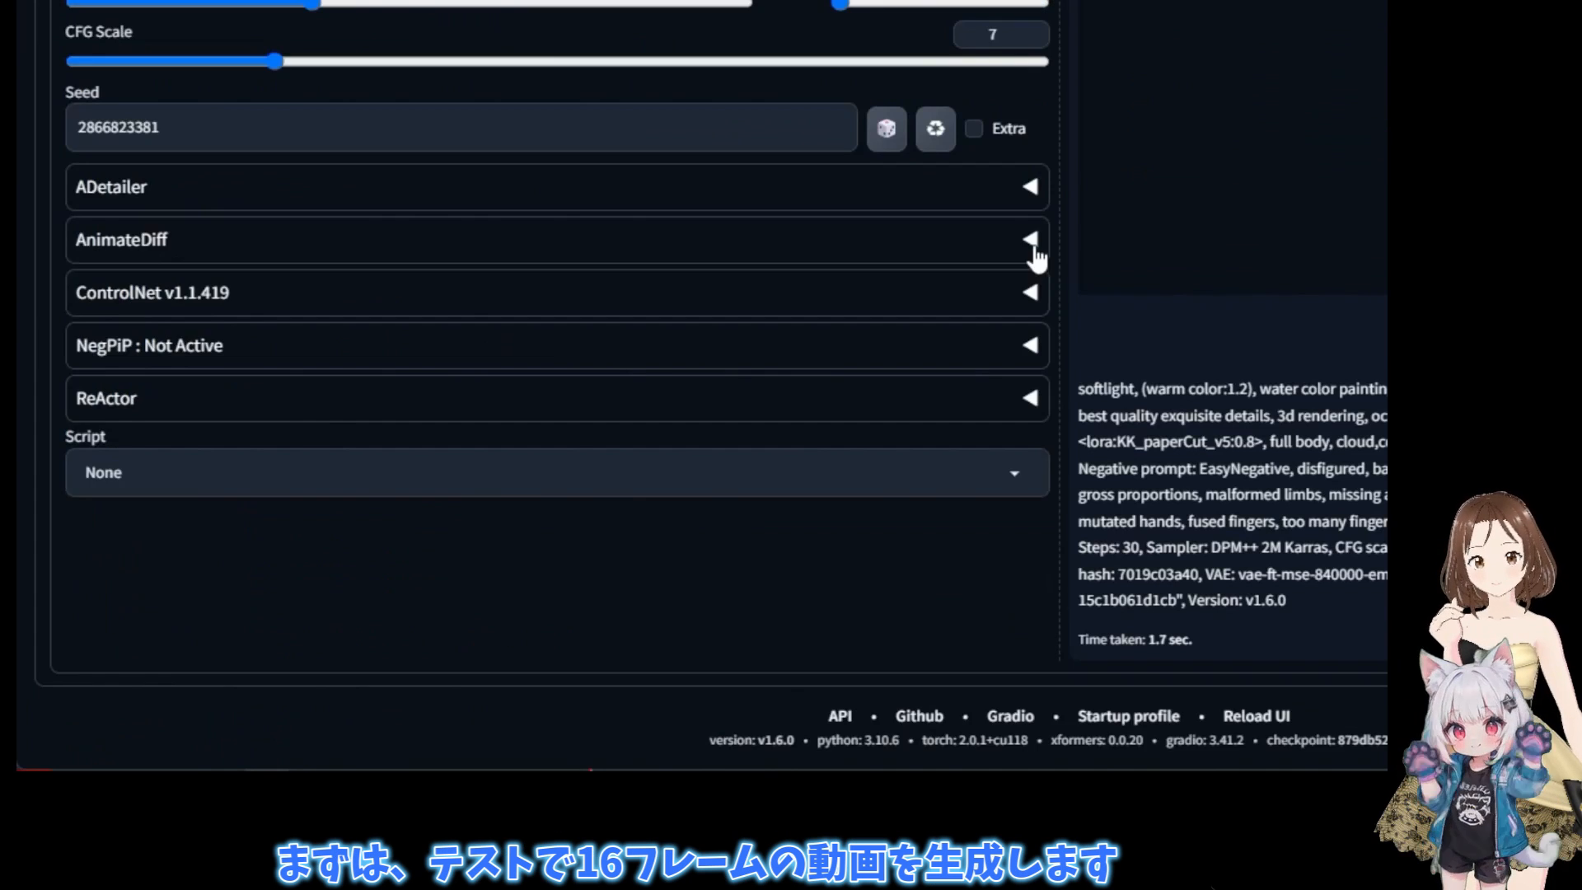
- Enable AnimateDiff for the text-to-image generation
left_click(1030, 240)
scroll(509, 324, "down", 3)
left_click(164, 181)
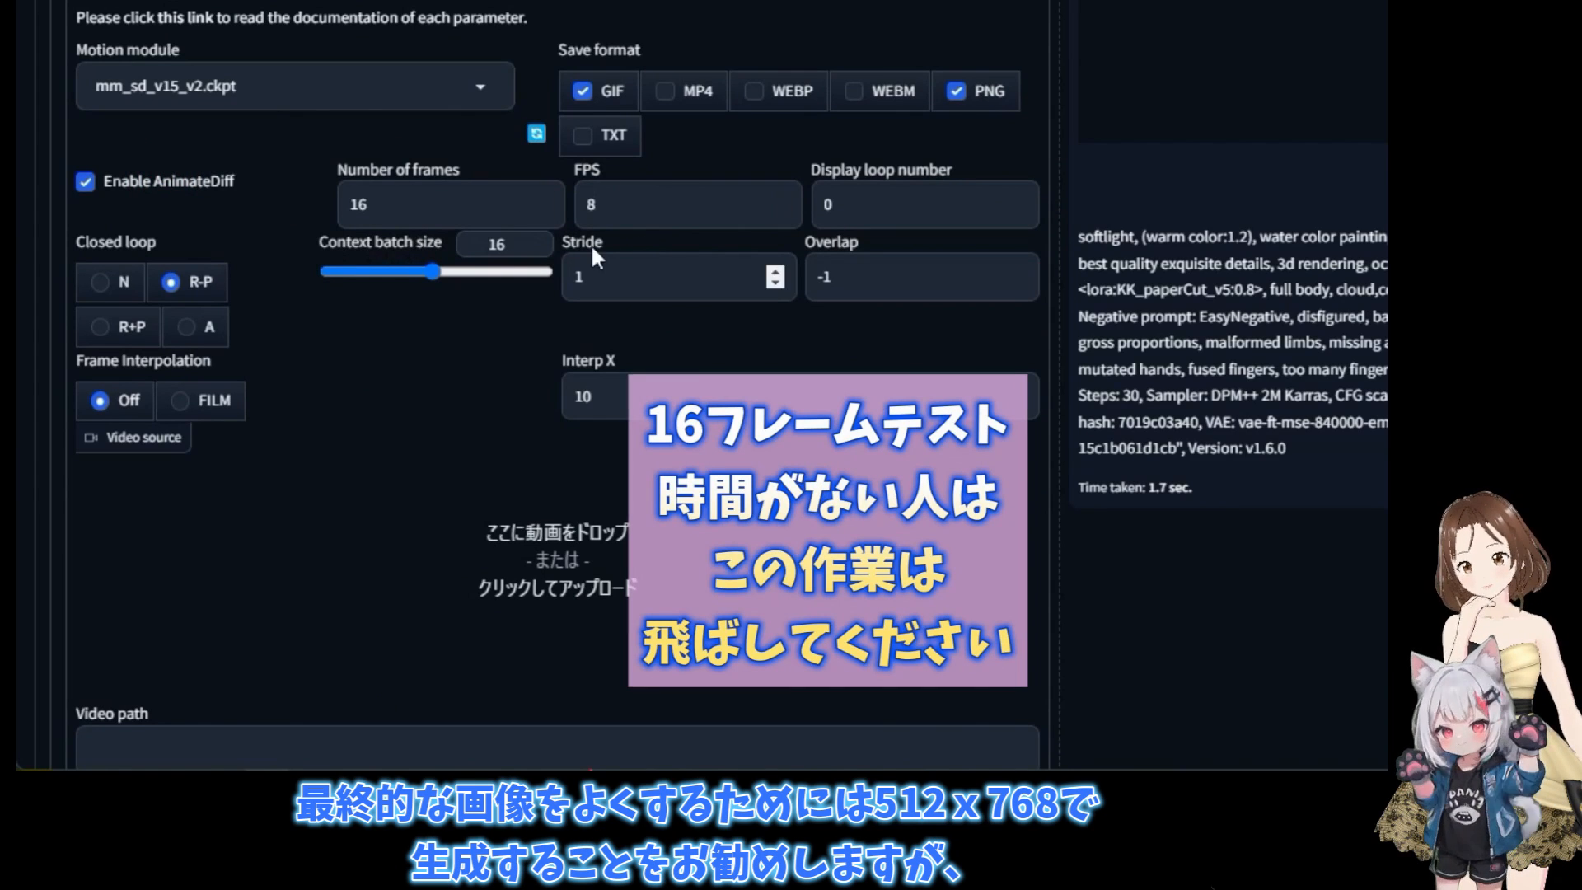
scroll(591, 243, "up", 9)
scroll(691, 580, "up", 2)
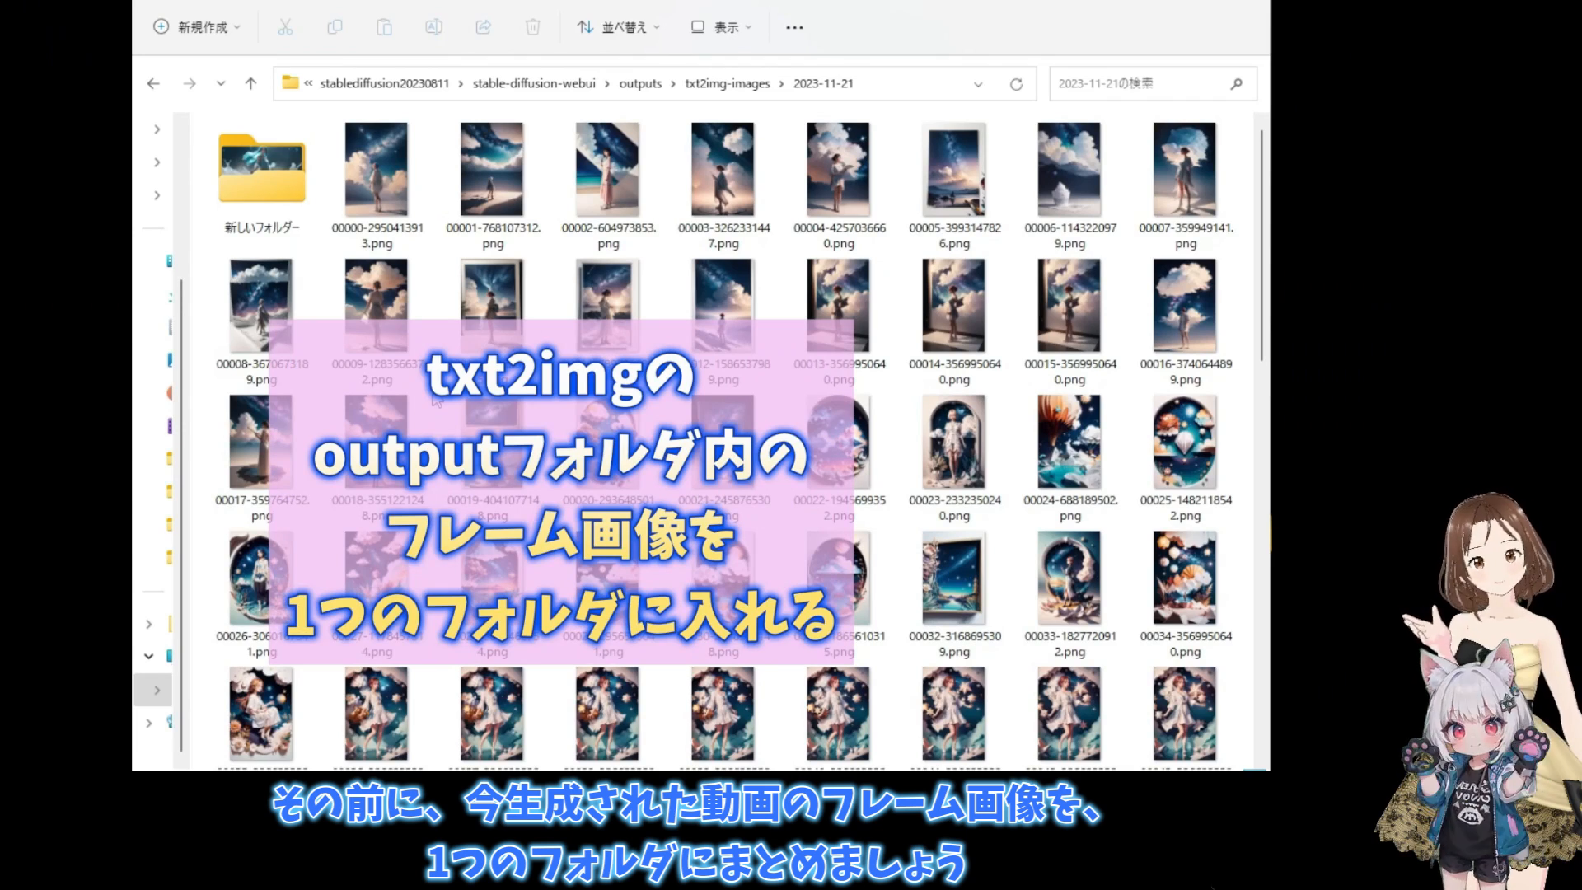
- Create a folder named paper1 inside the 2023-11-21 output folder
right_click(440, 396)
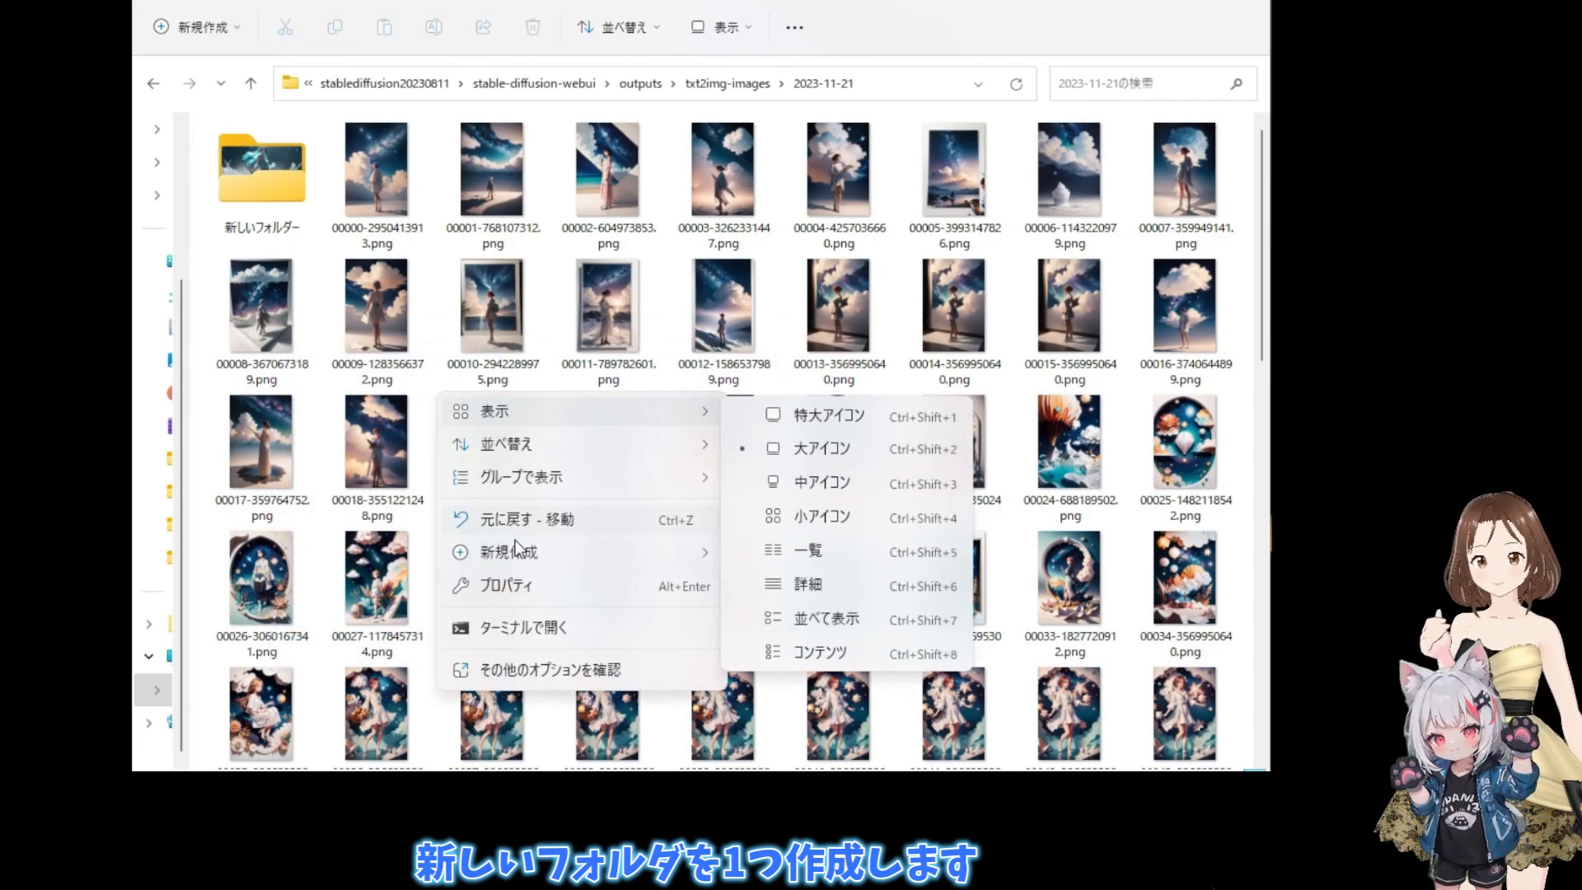
mouse_move(519, 557)
left_click(797, 124)
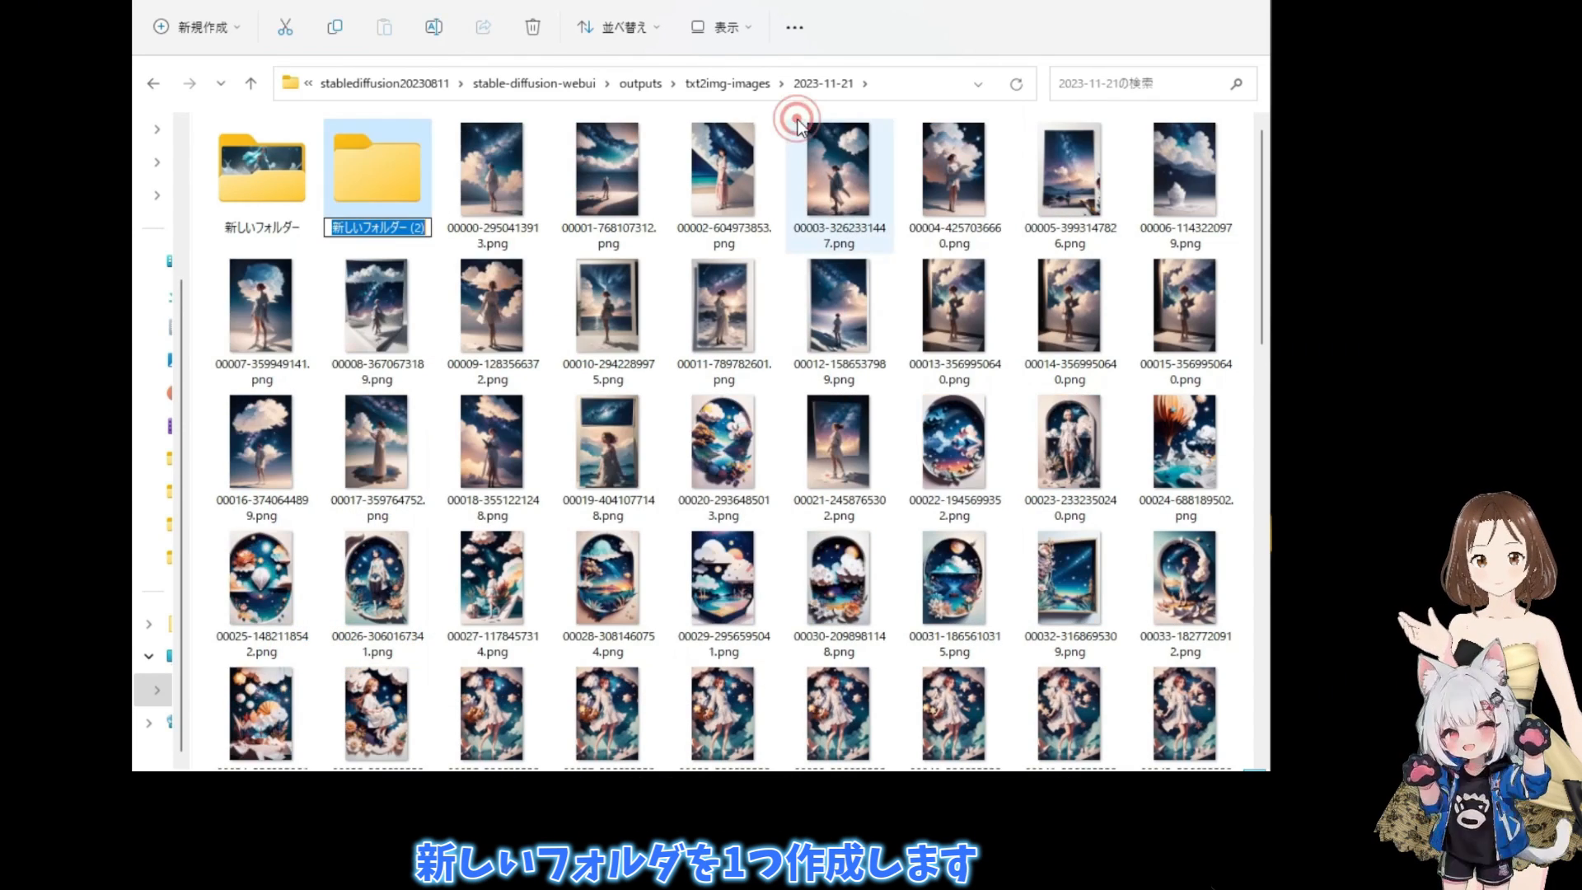
type("paper1")
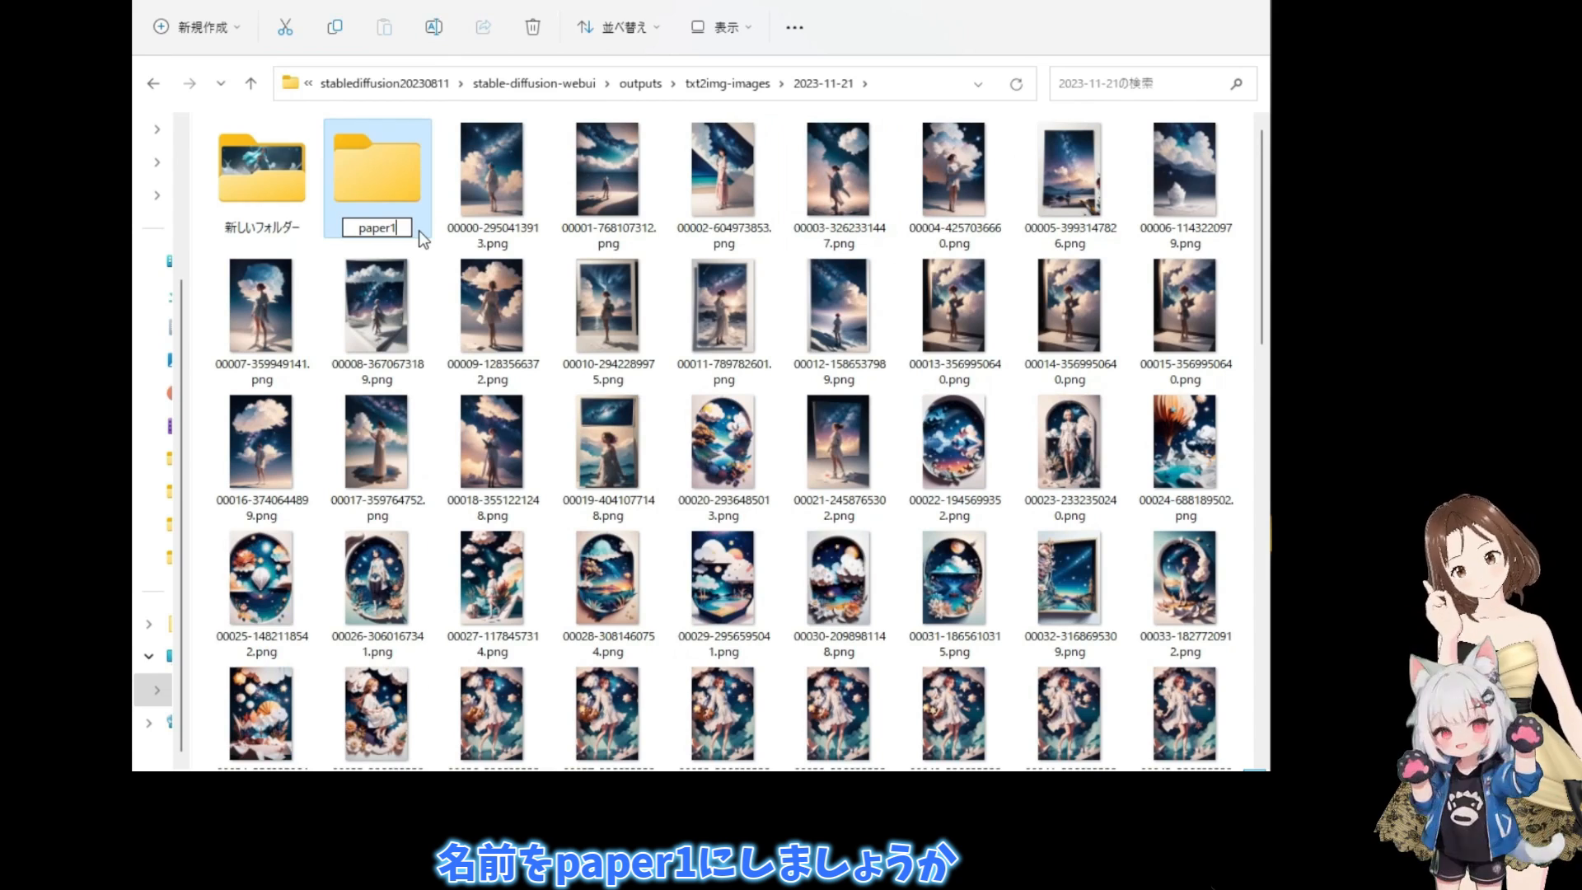
left_click(438, 254)
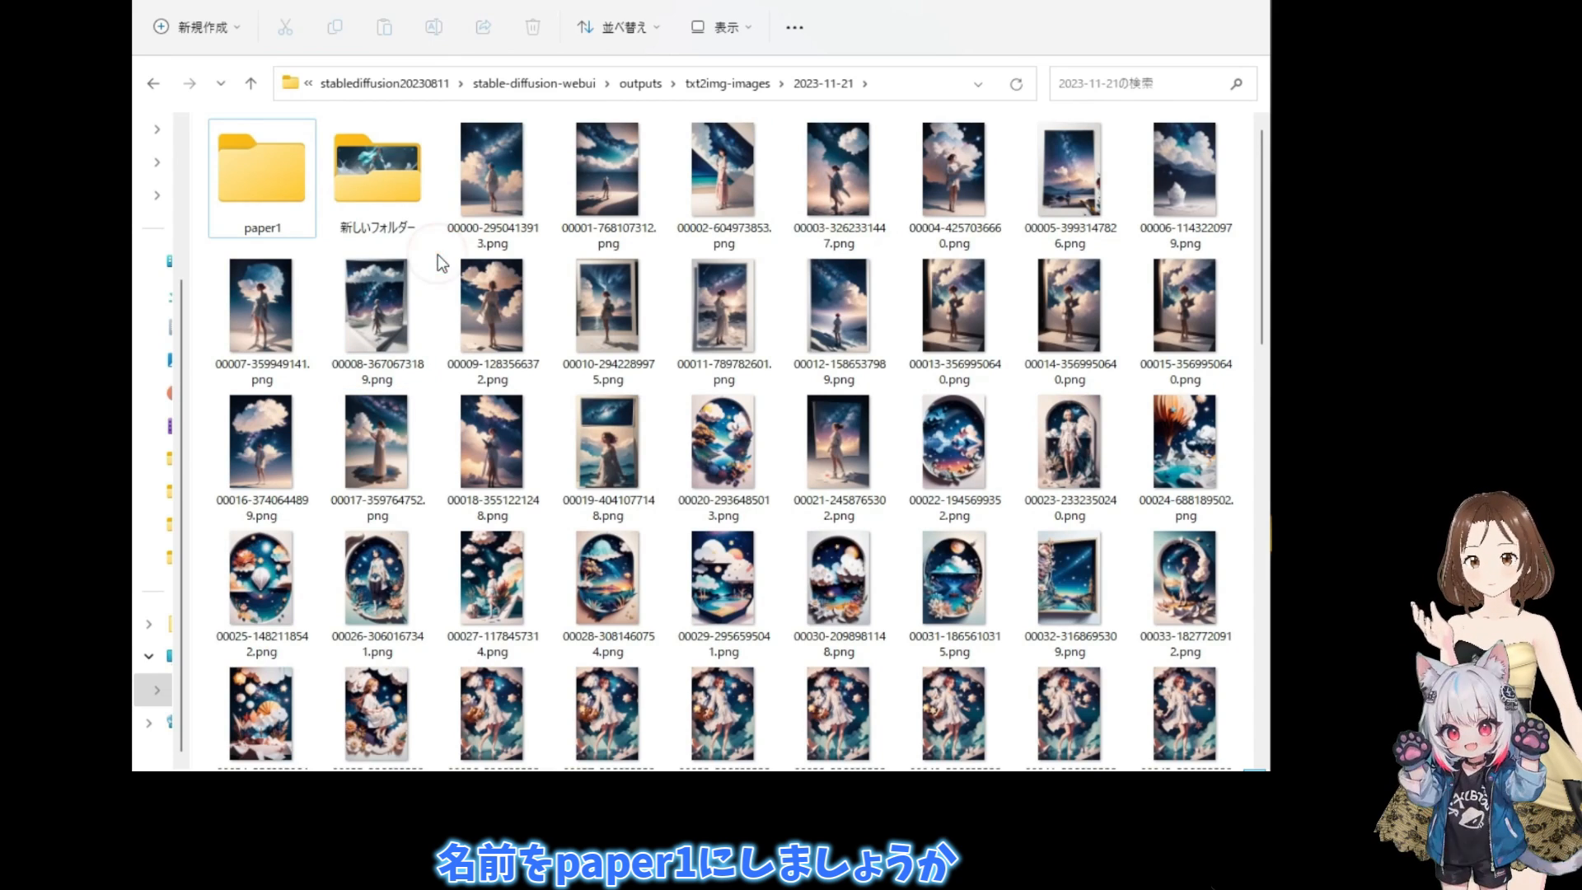
- Move the 64 animation frame images numbered 00052 to 00115 from the 2023-11-21 folder into the paper1 folder
left_click(375, 305)
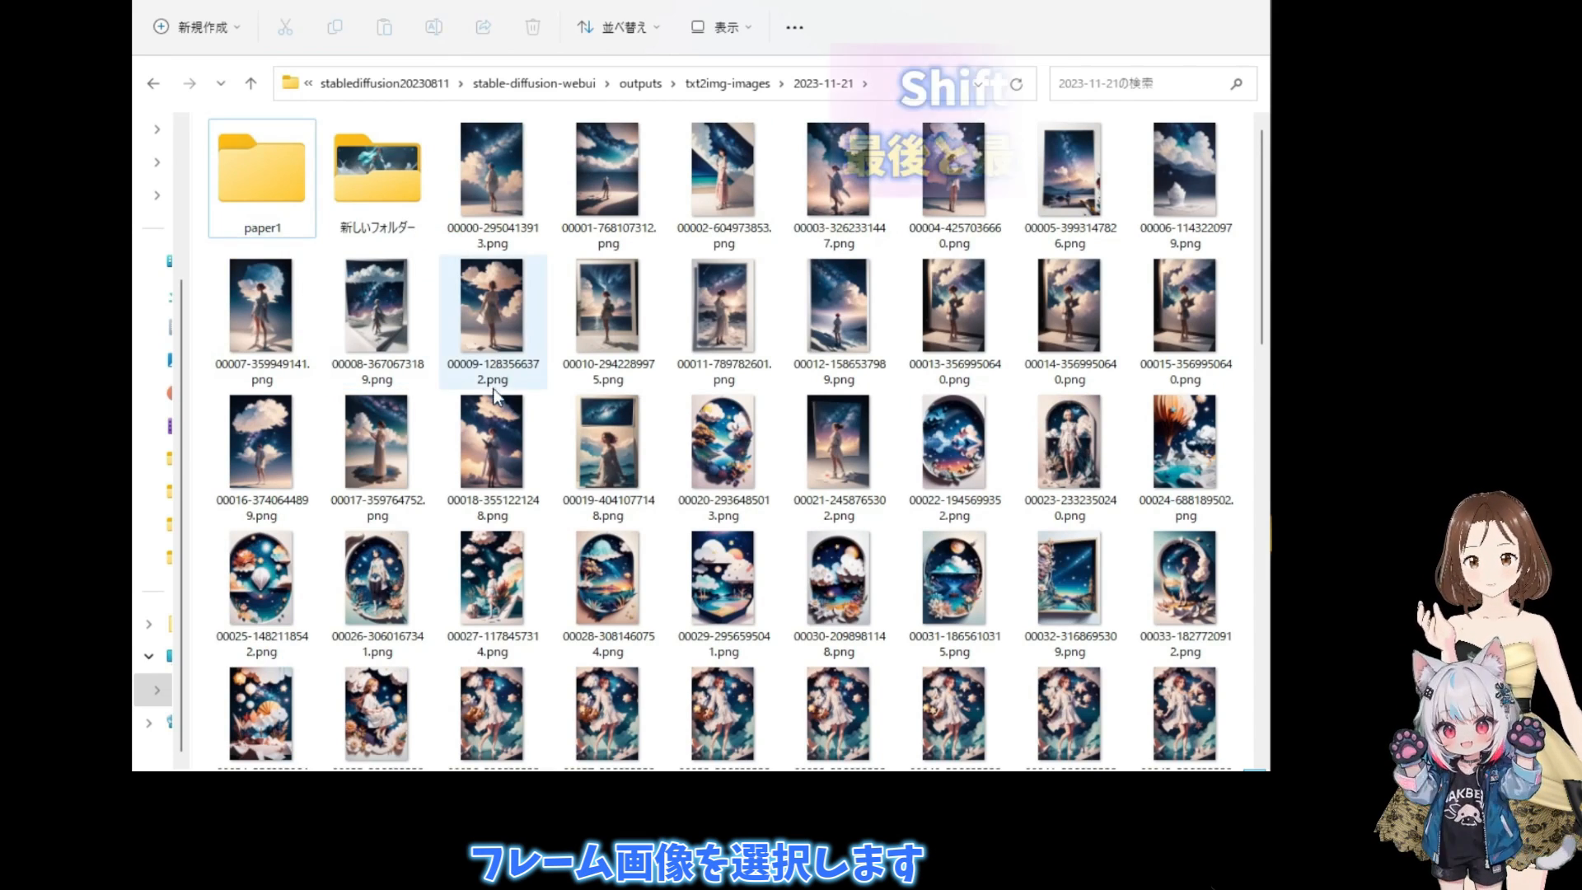
scroll(493, 394, "down", 10)
scroll(491, 399, "down", 2)
left_click(258, 719)
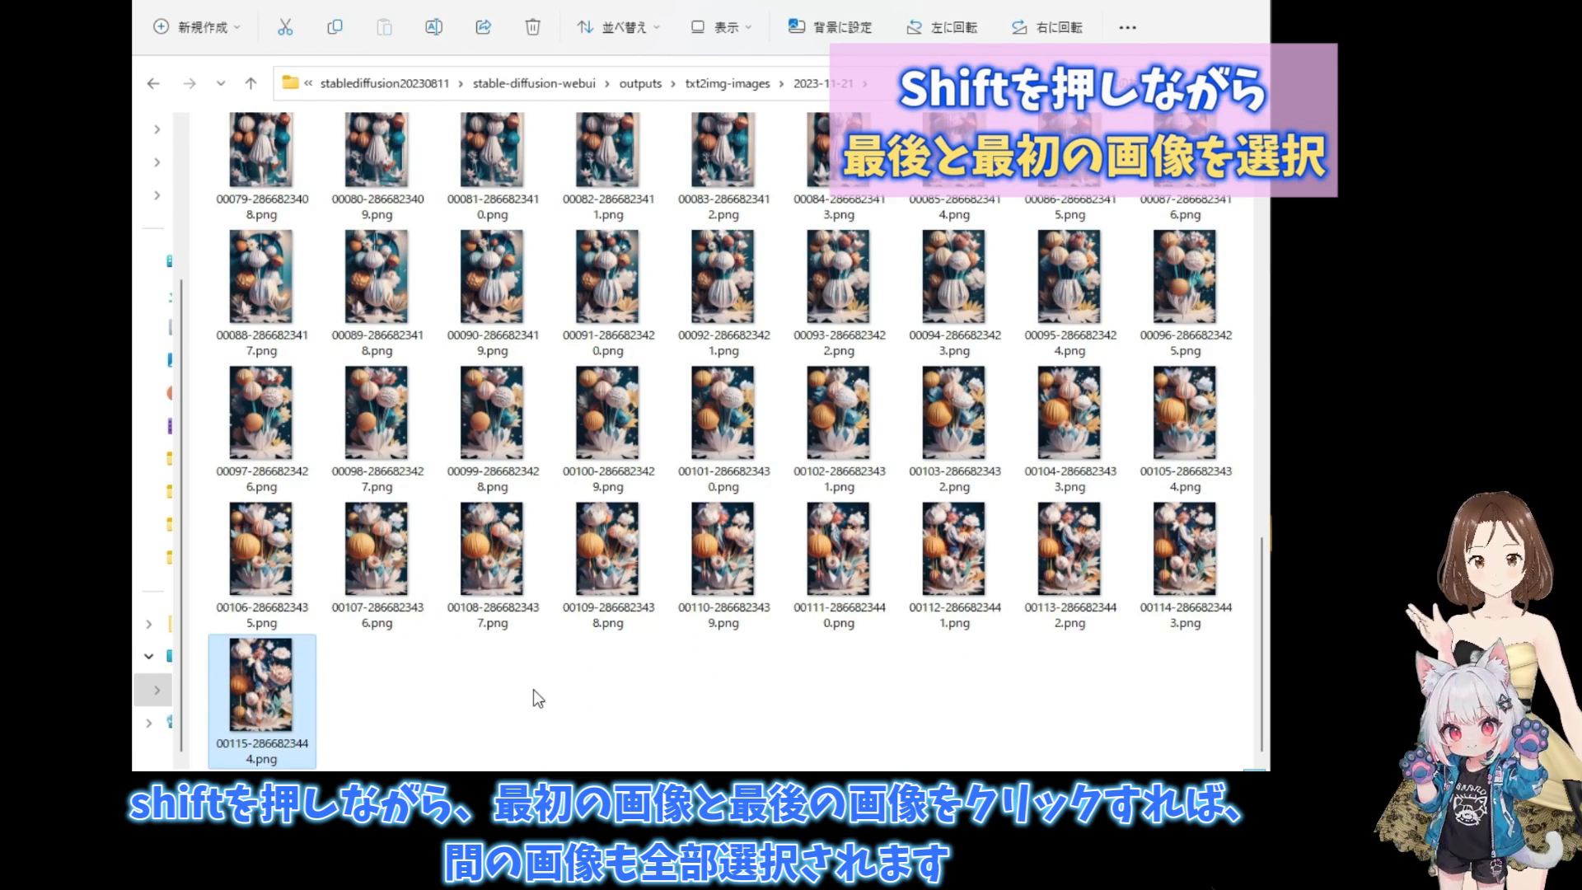
scroll(532, 689, "up", 4)
scroll(532, 689, "up", 8)
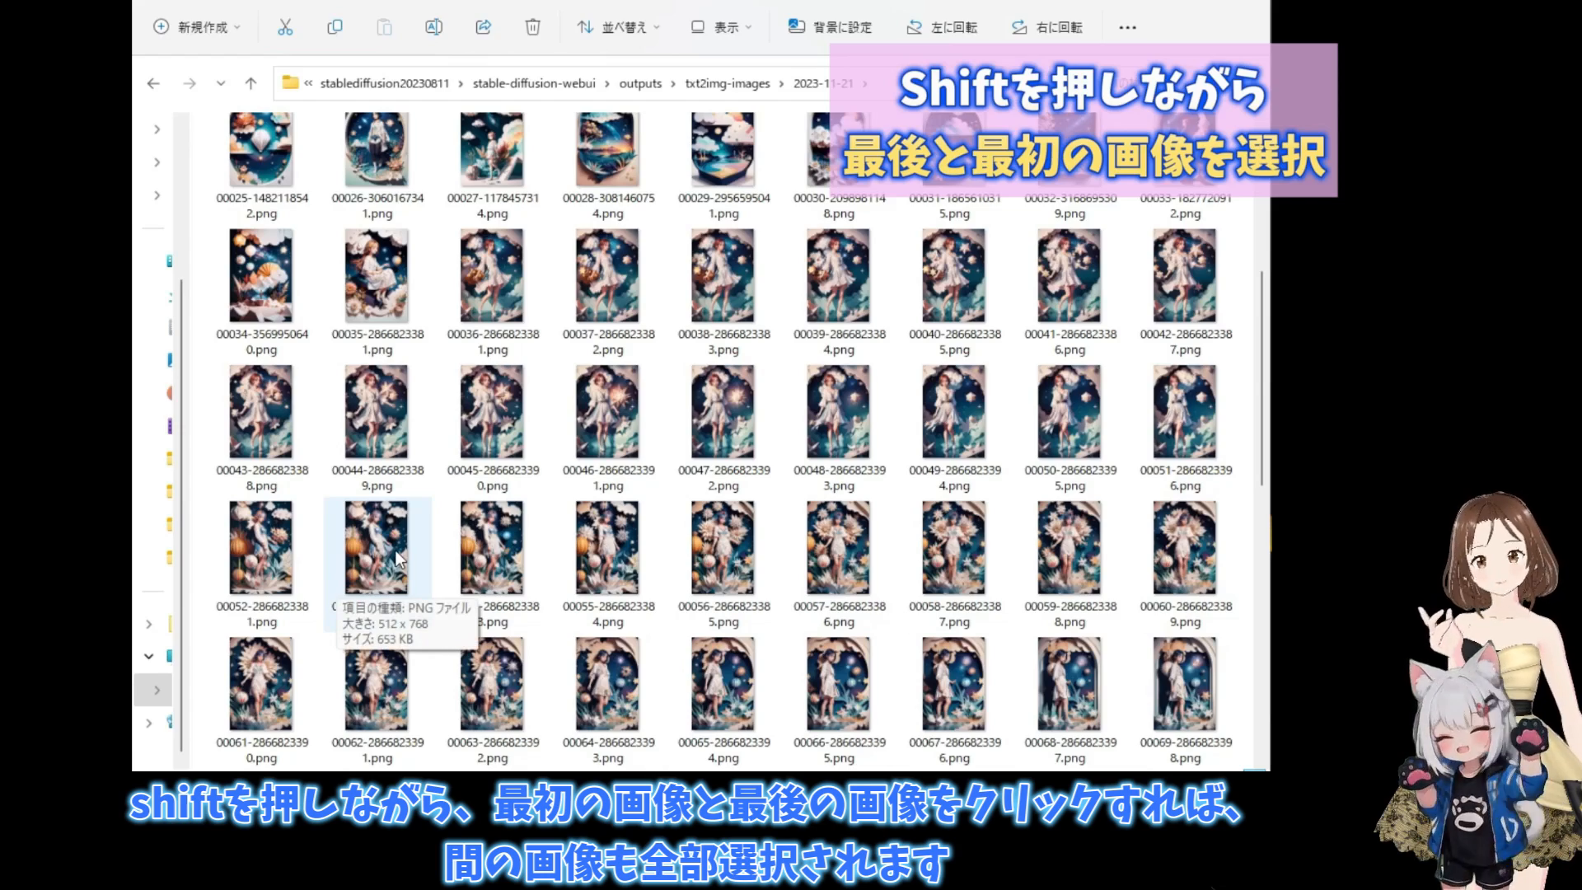
left_click(254, 562, "shift")
scroll(254, 556, "down", 10)
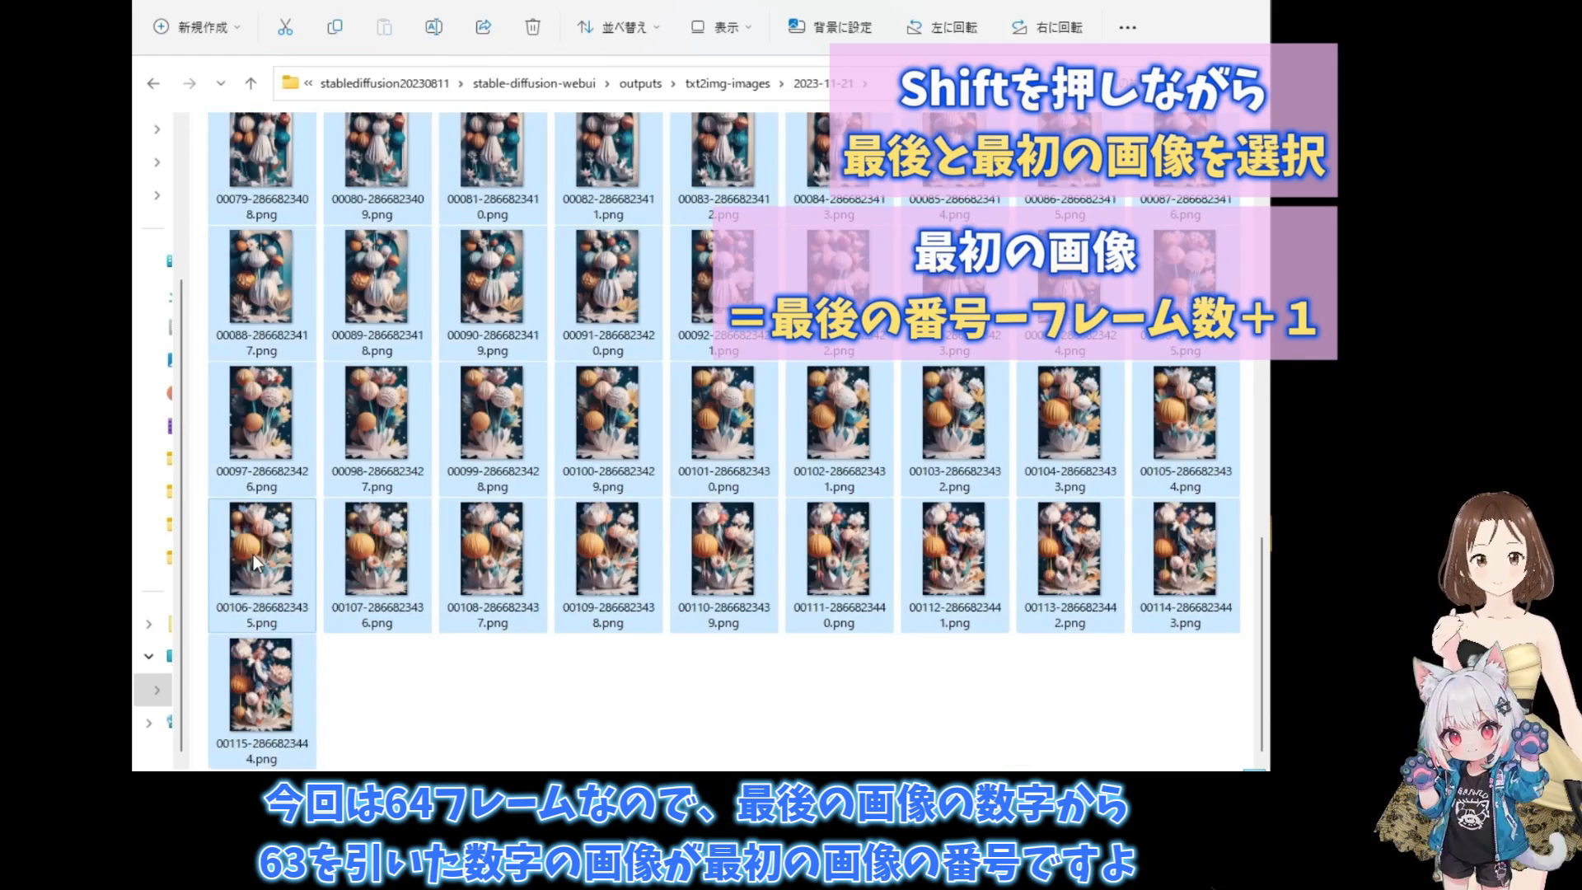
scroll(254, 555, "up", 12)
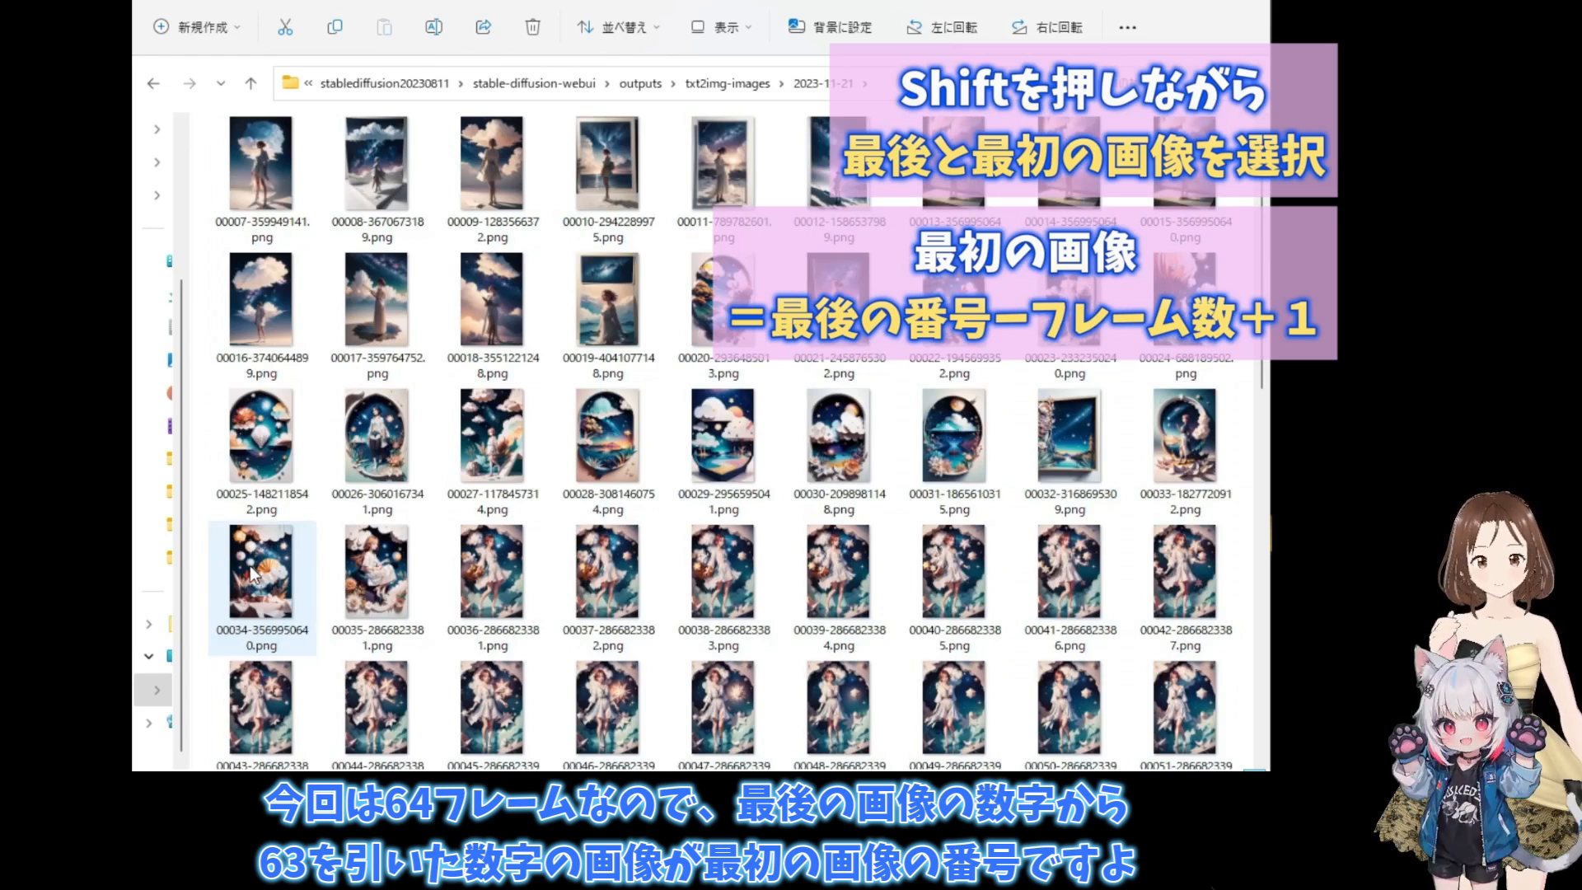
scroll(254, 574, "down", 2)
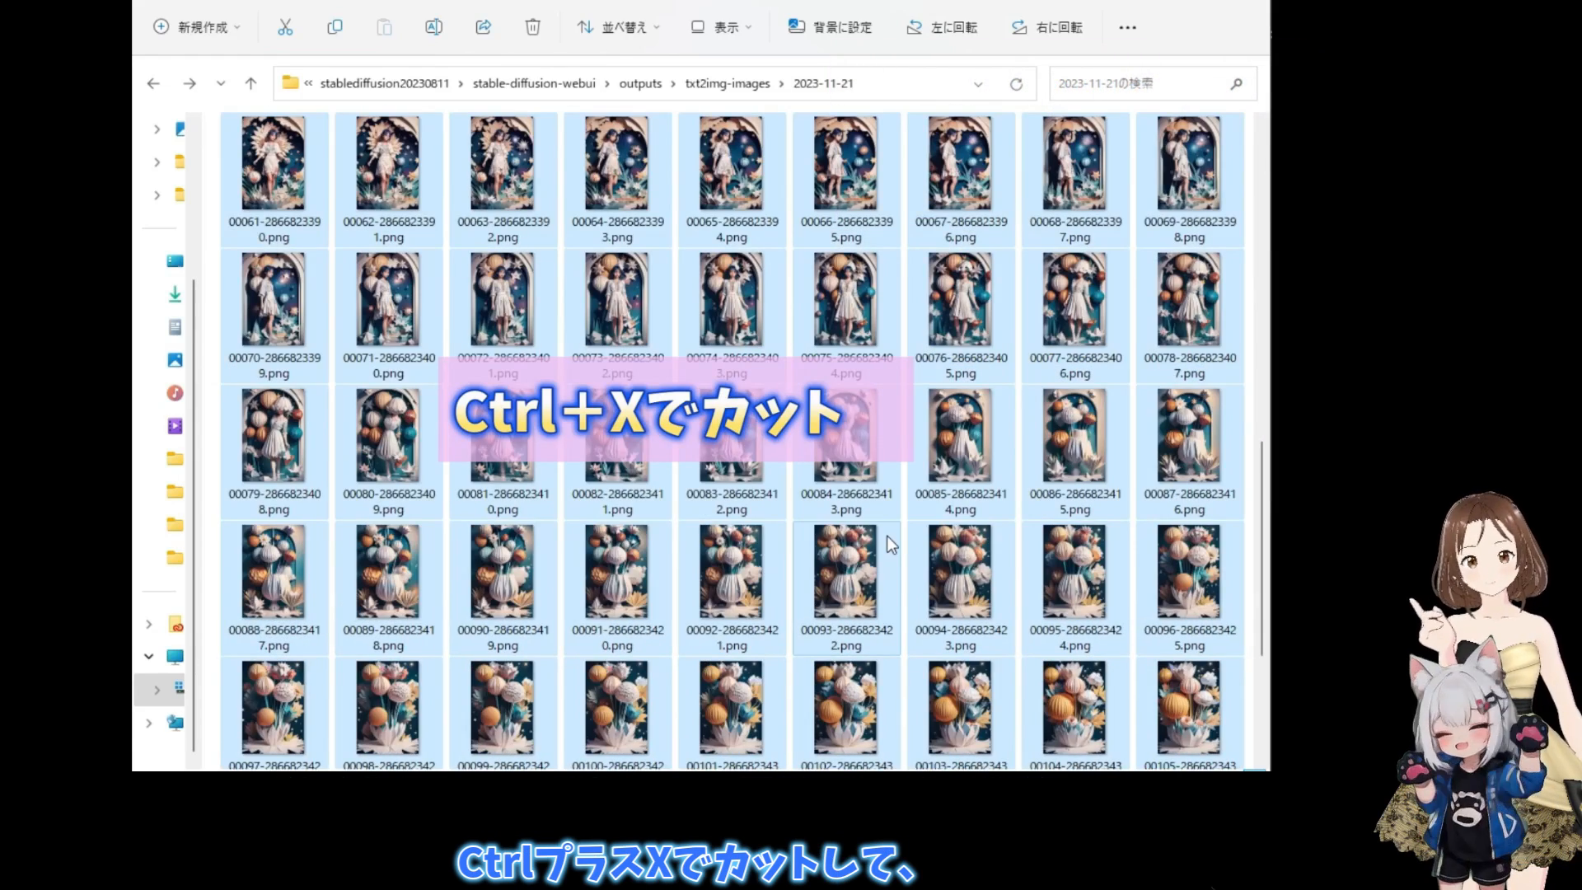
key("ctrl+x")
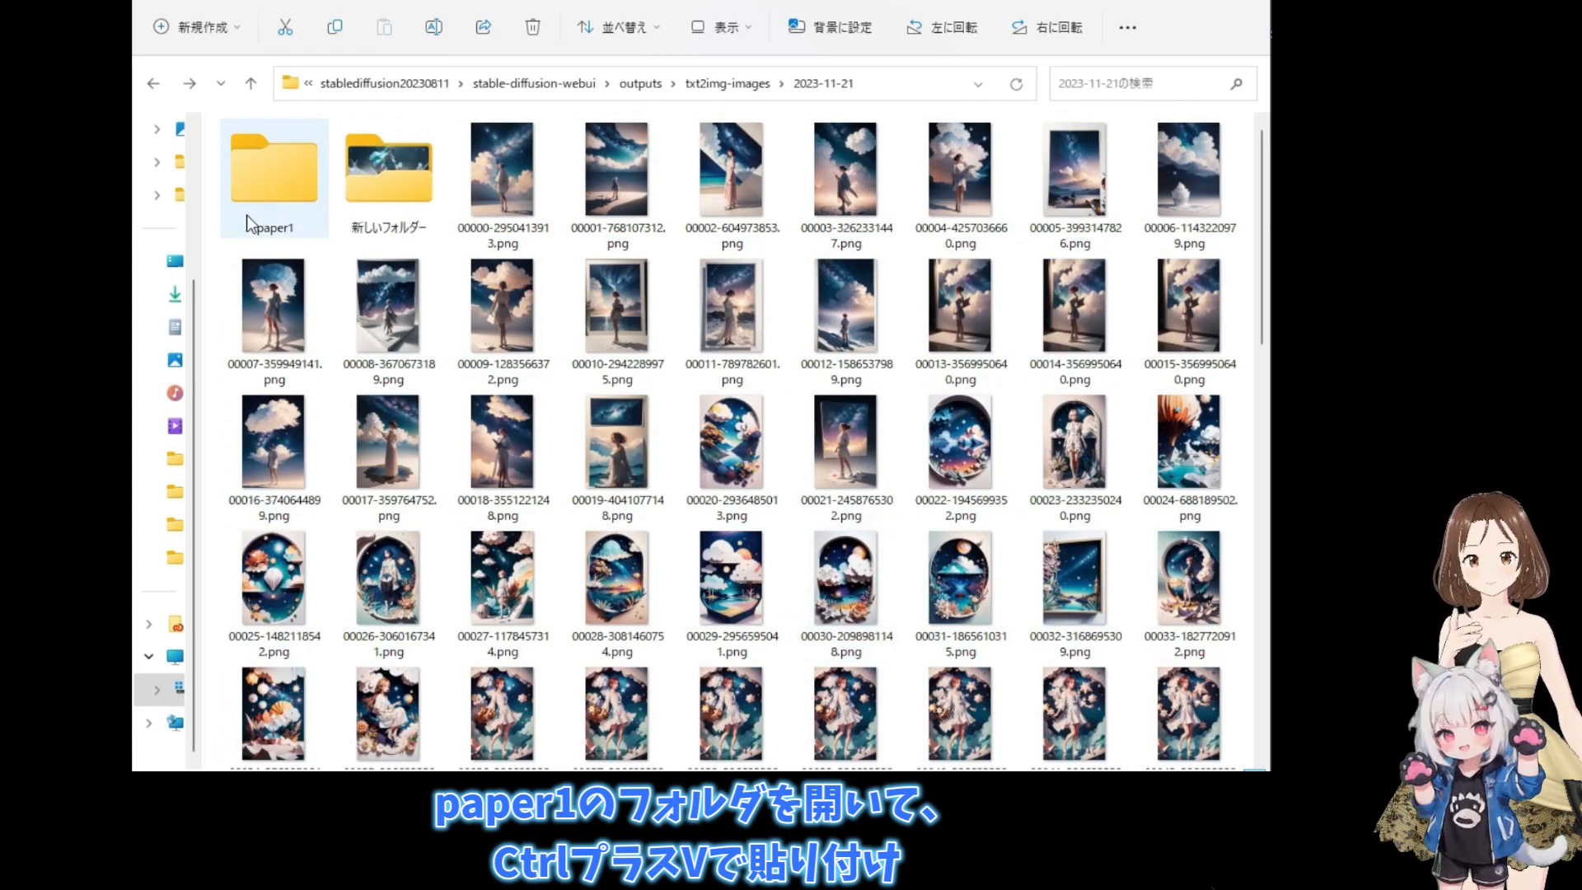
left_click(267, 198)
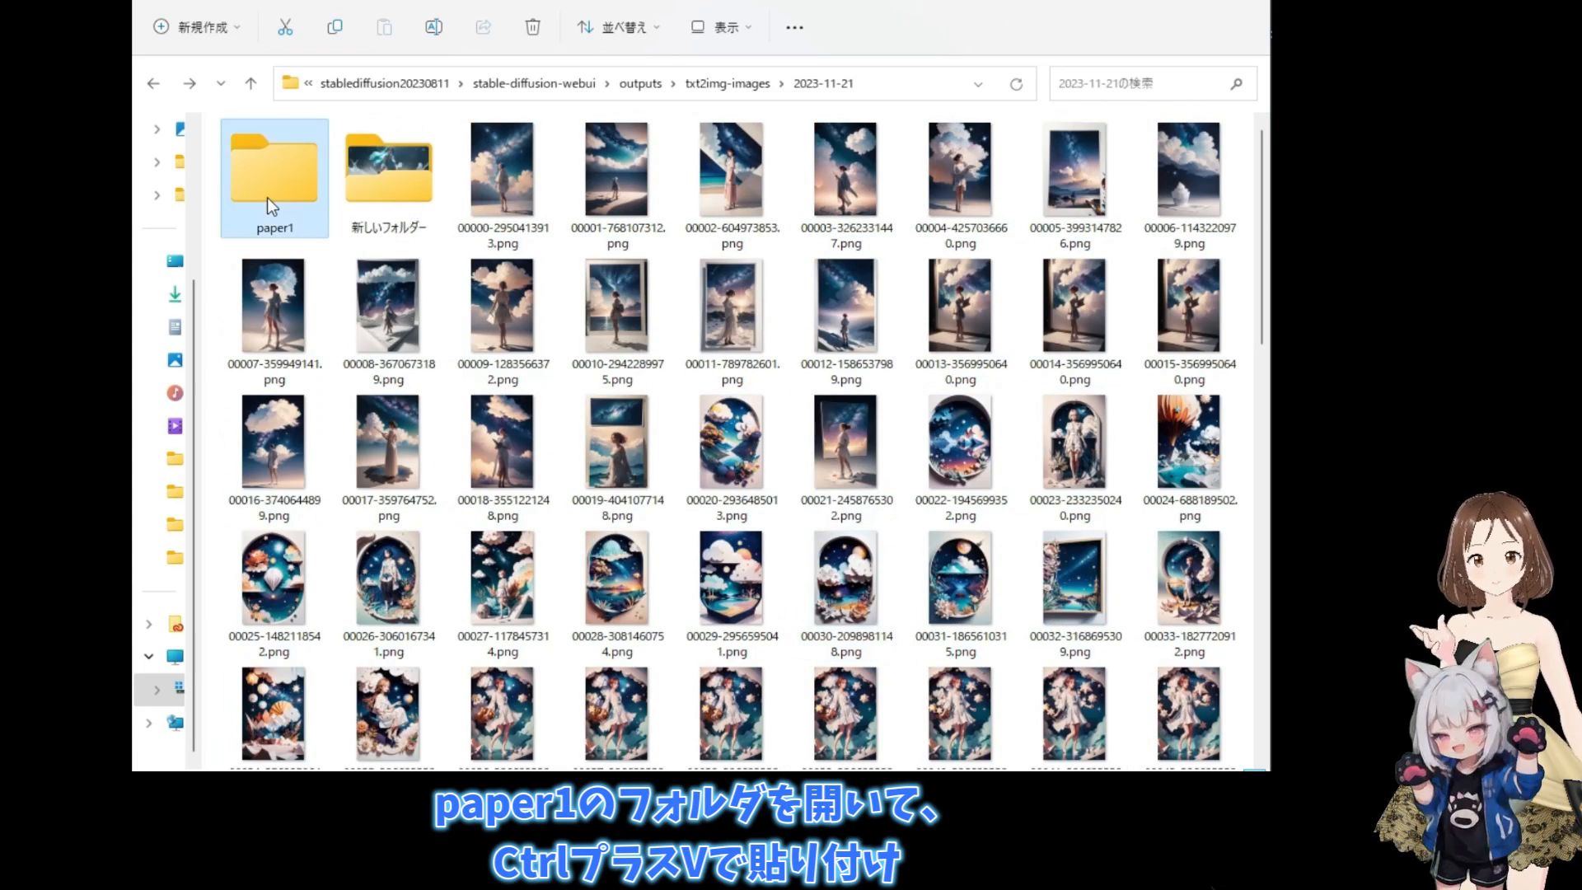
double_click(267, 198)
left_click(267, 196)
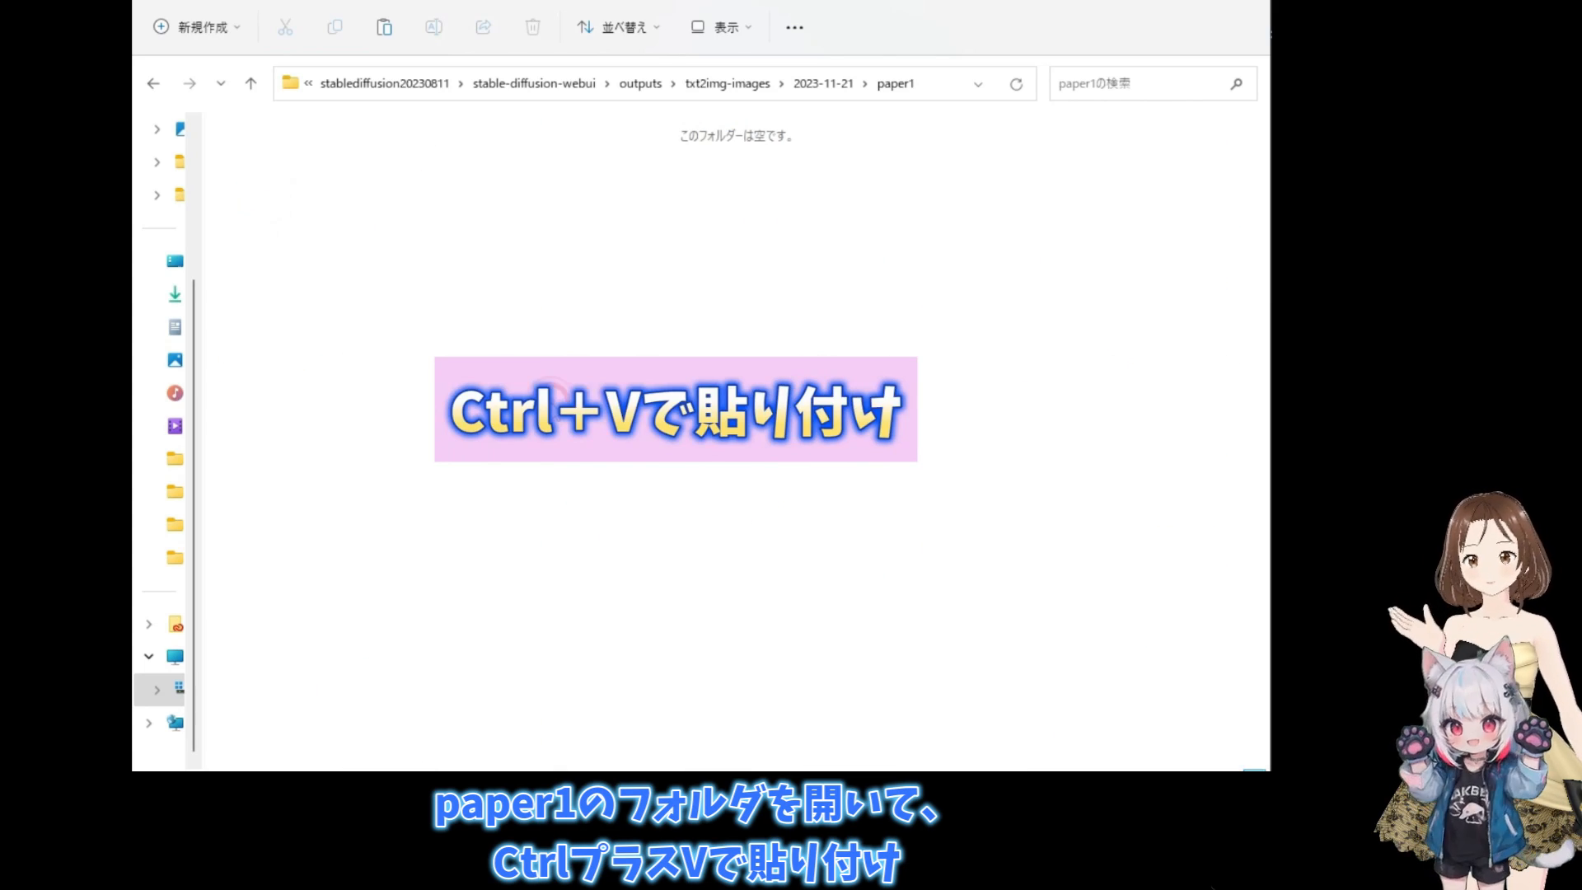
key("ctrl+v")
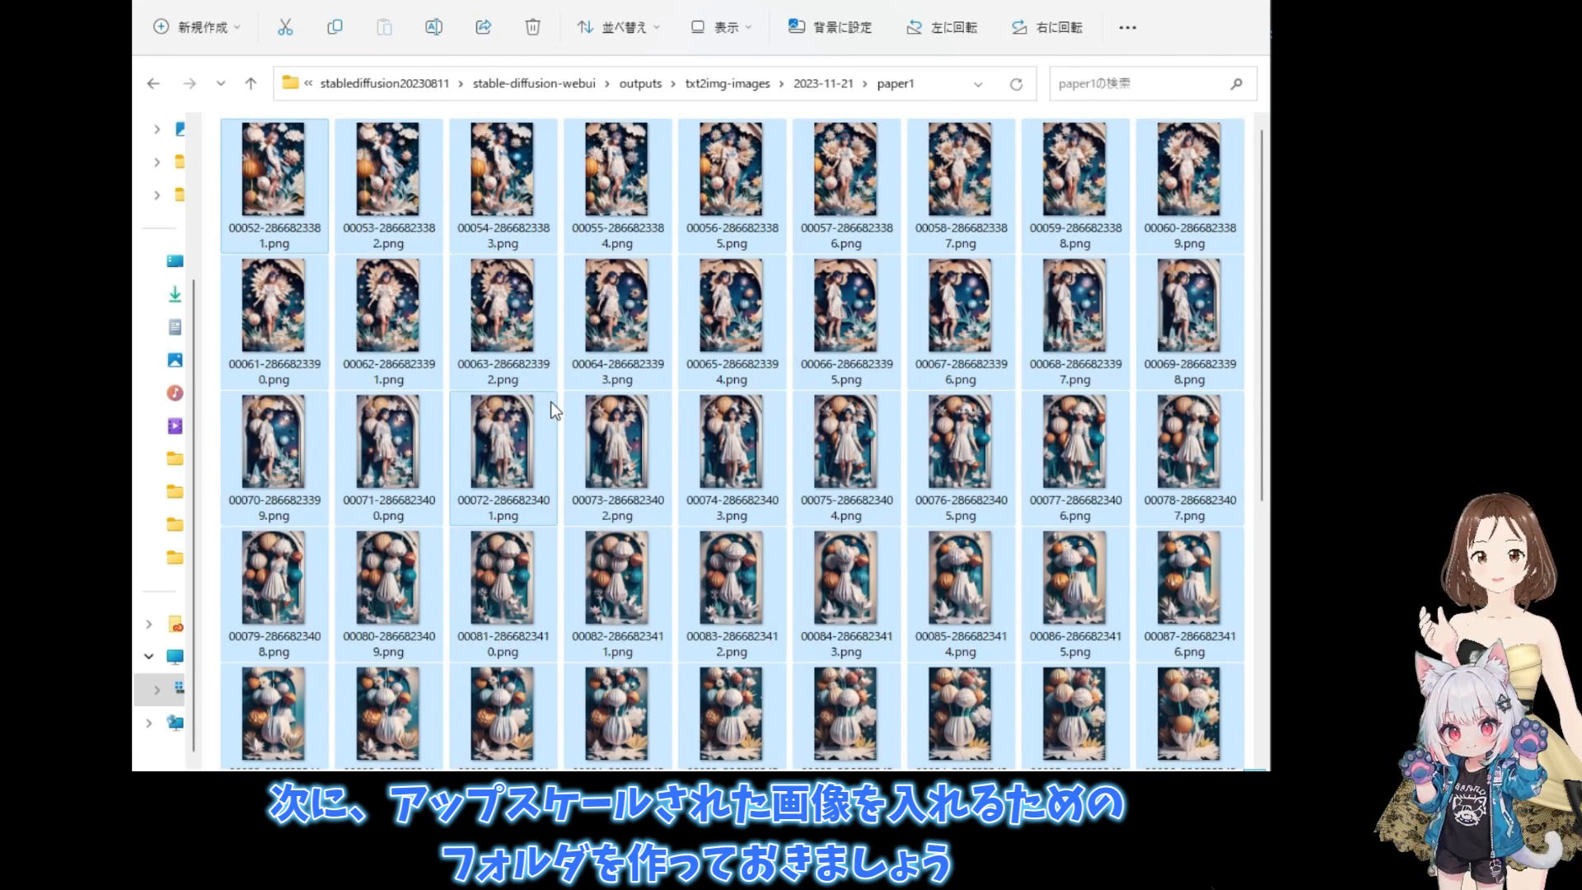
- Create a folder named paper1up inside the 2023-11-21 output folder, alongside paper1
left_click(820, 83)
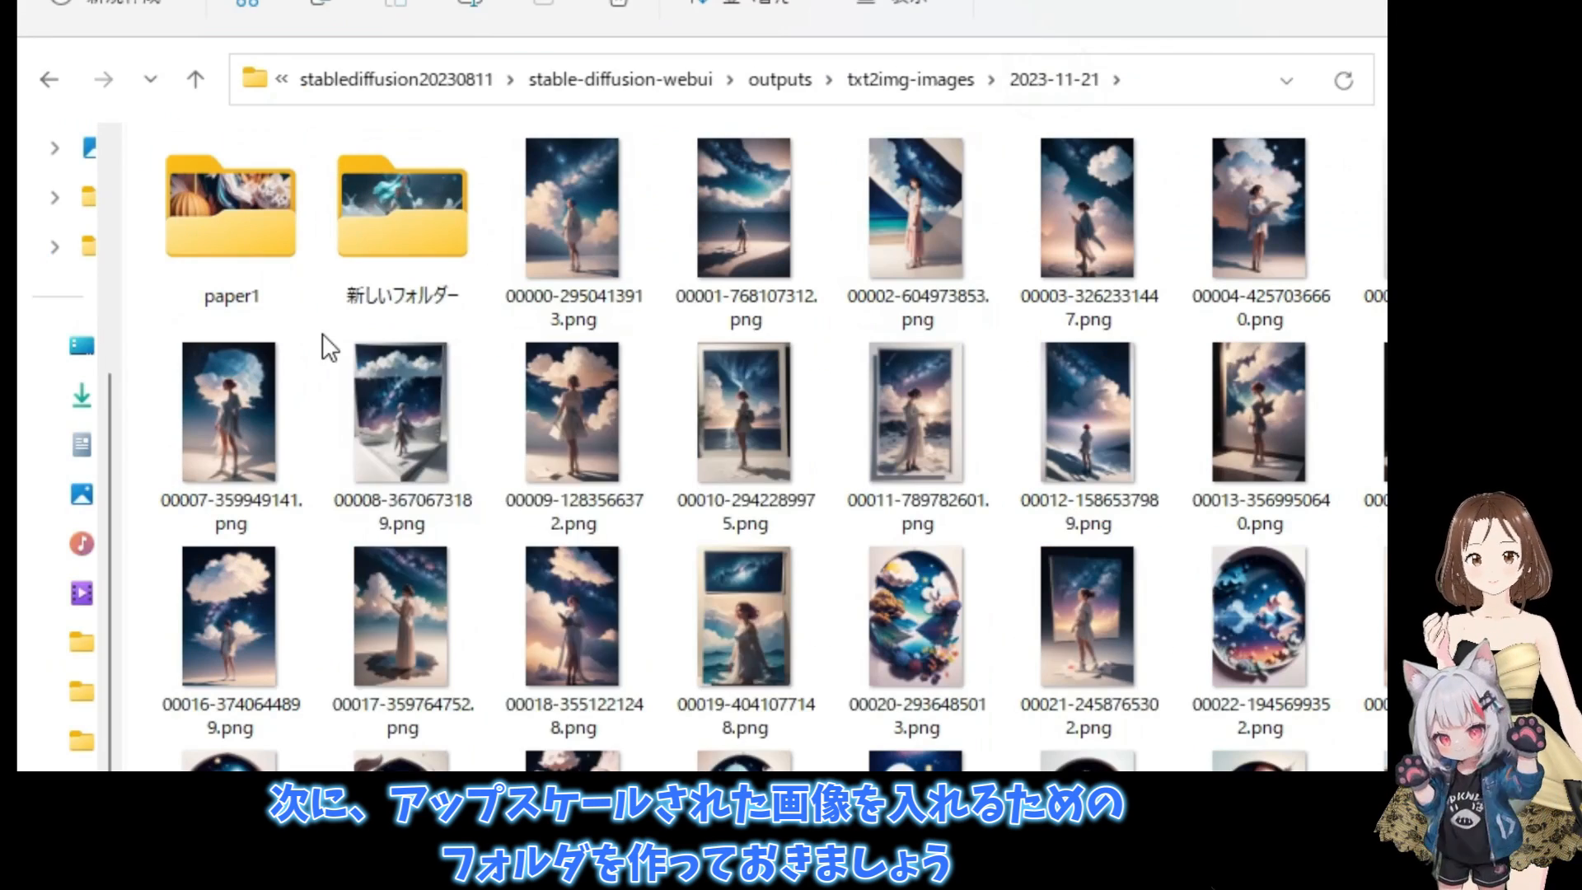
right_click(335, 253)
mouse_move(443, 421)
left_click(722, 425)
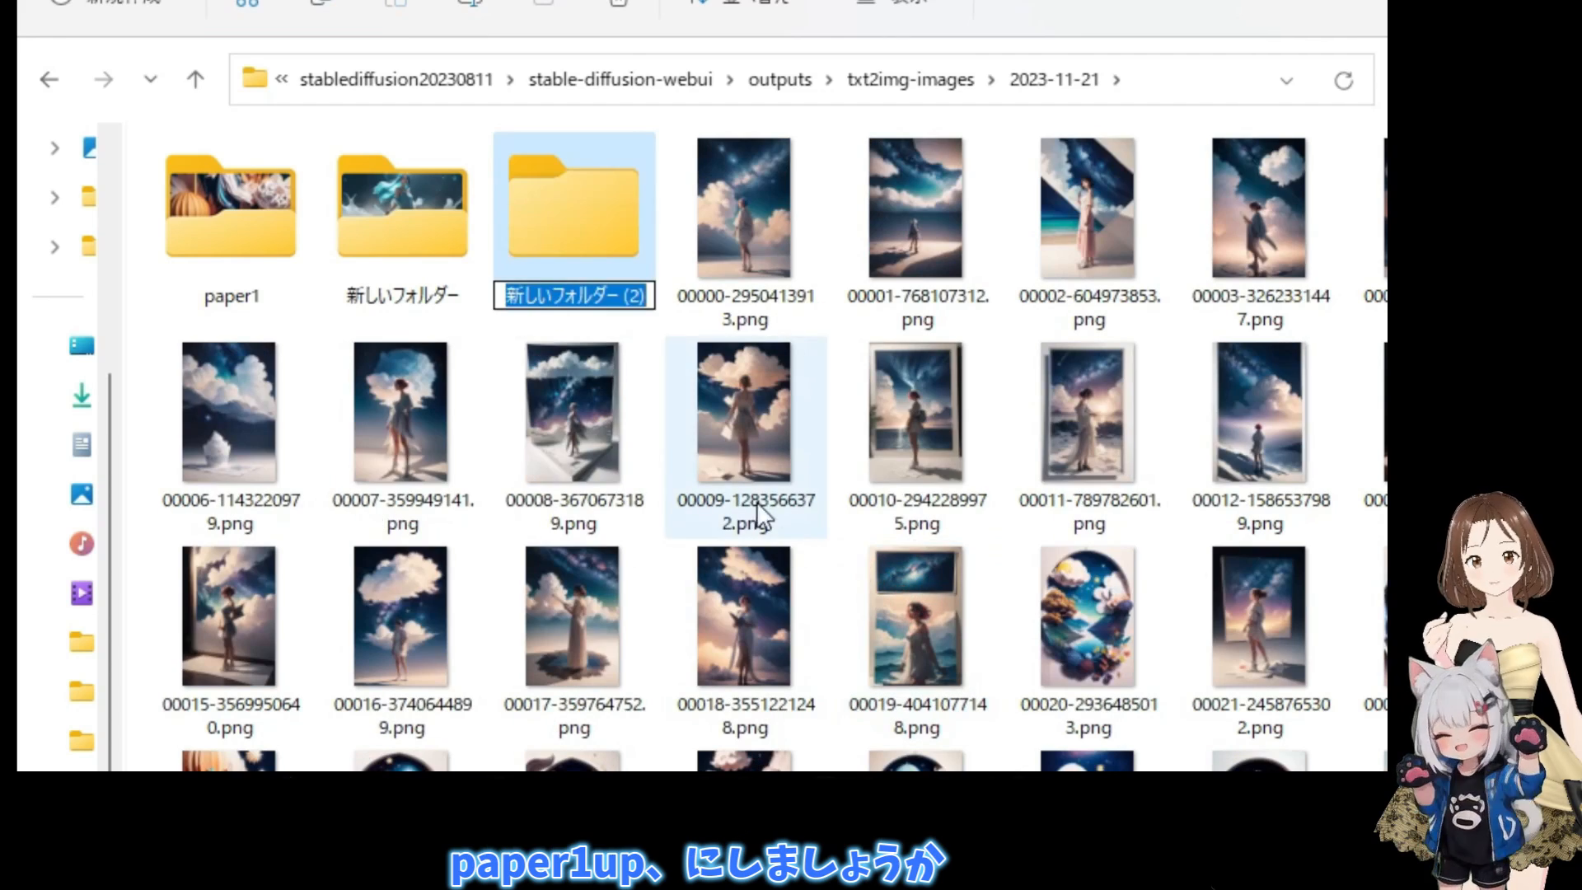
type("paper1up")
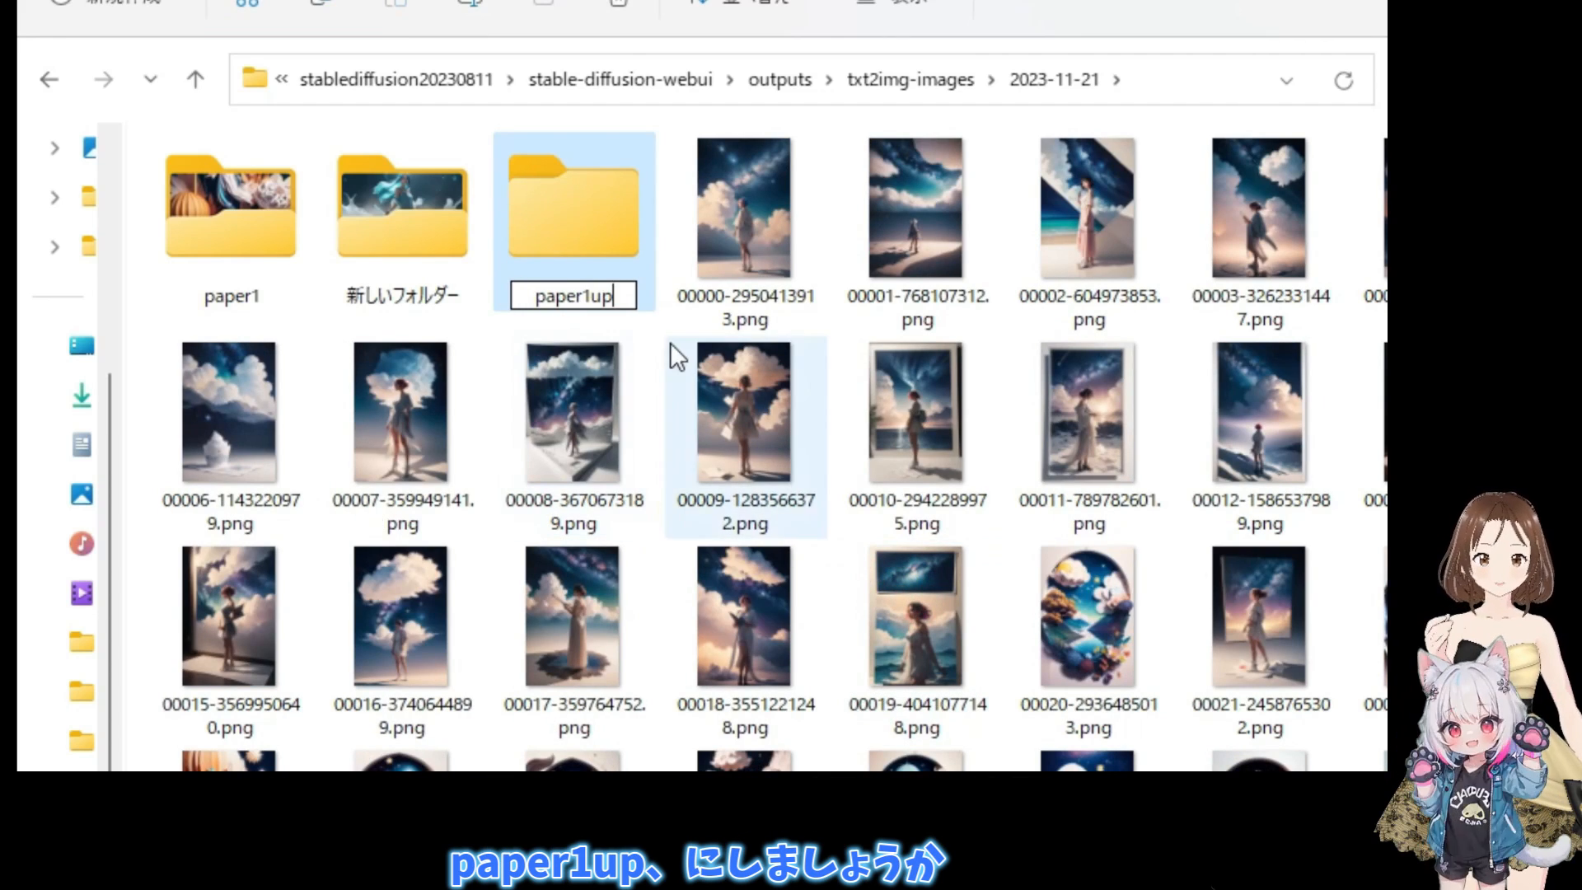
left_click(658, 334)
left_click(435, 307)
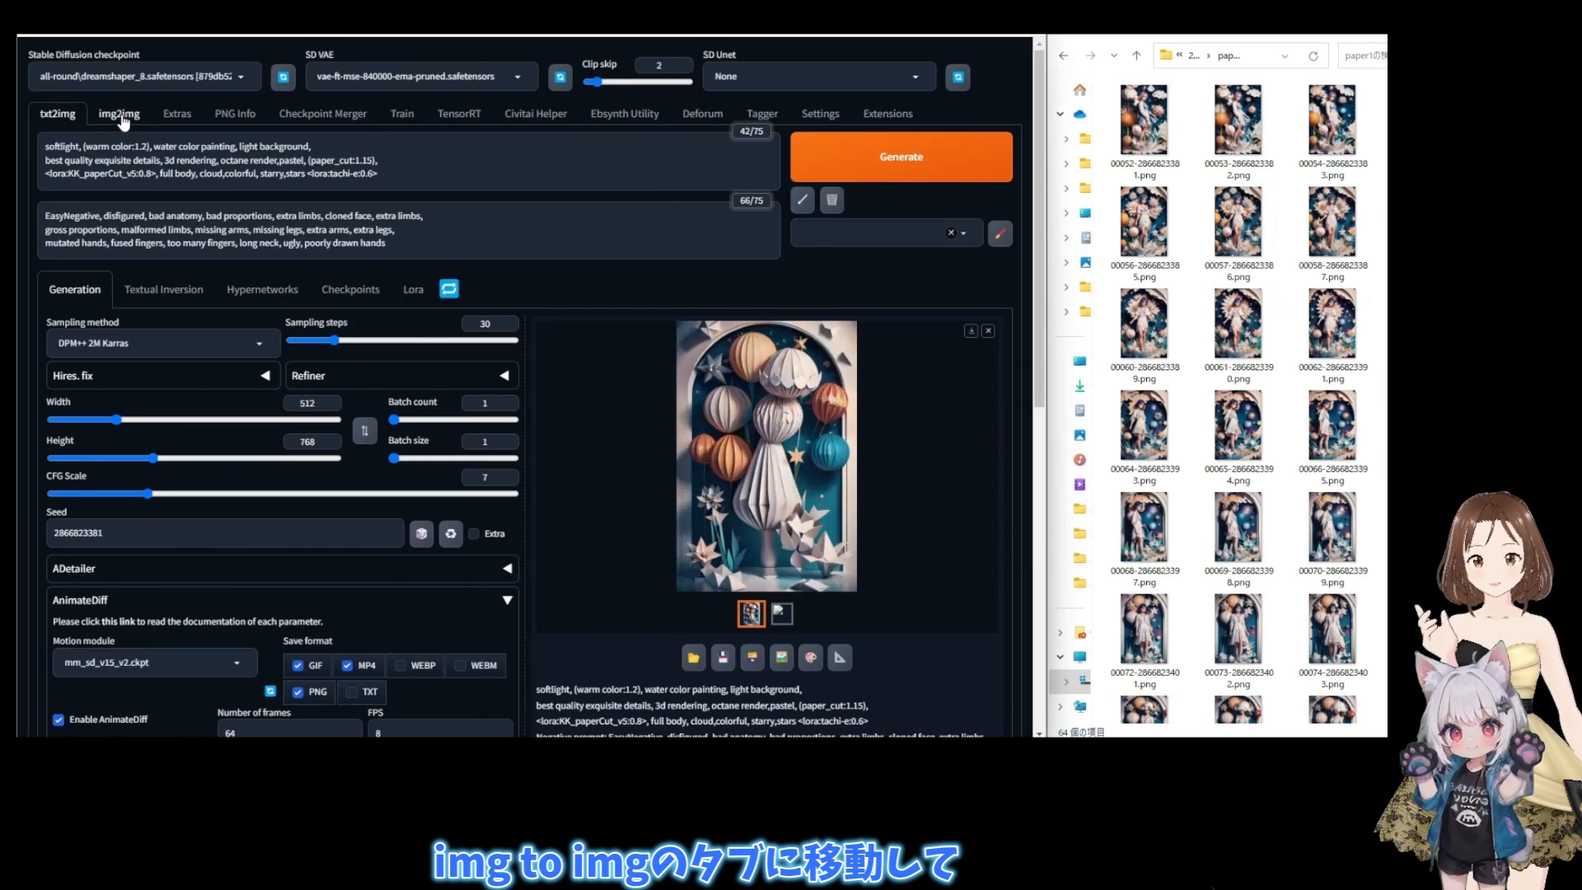
- Load the generation parameters stored in frame 00052 into the img2img prompts and settings
left_click(119, 118)
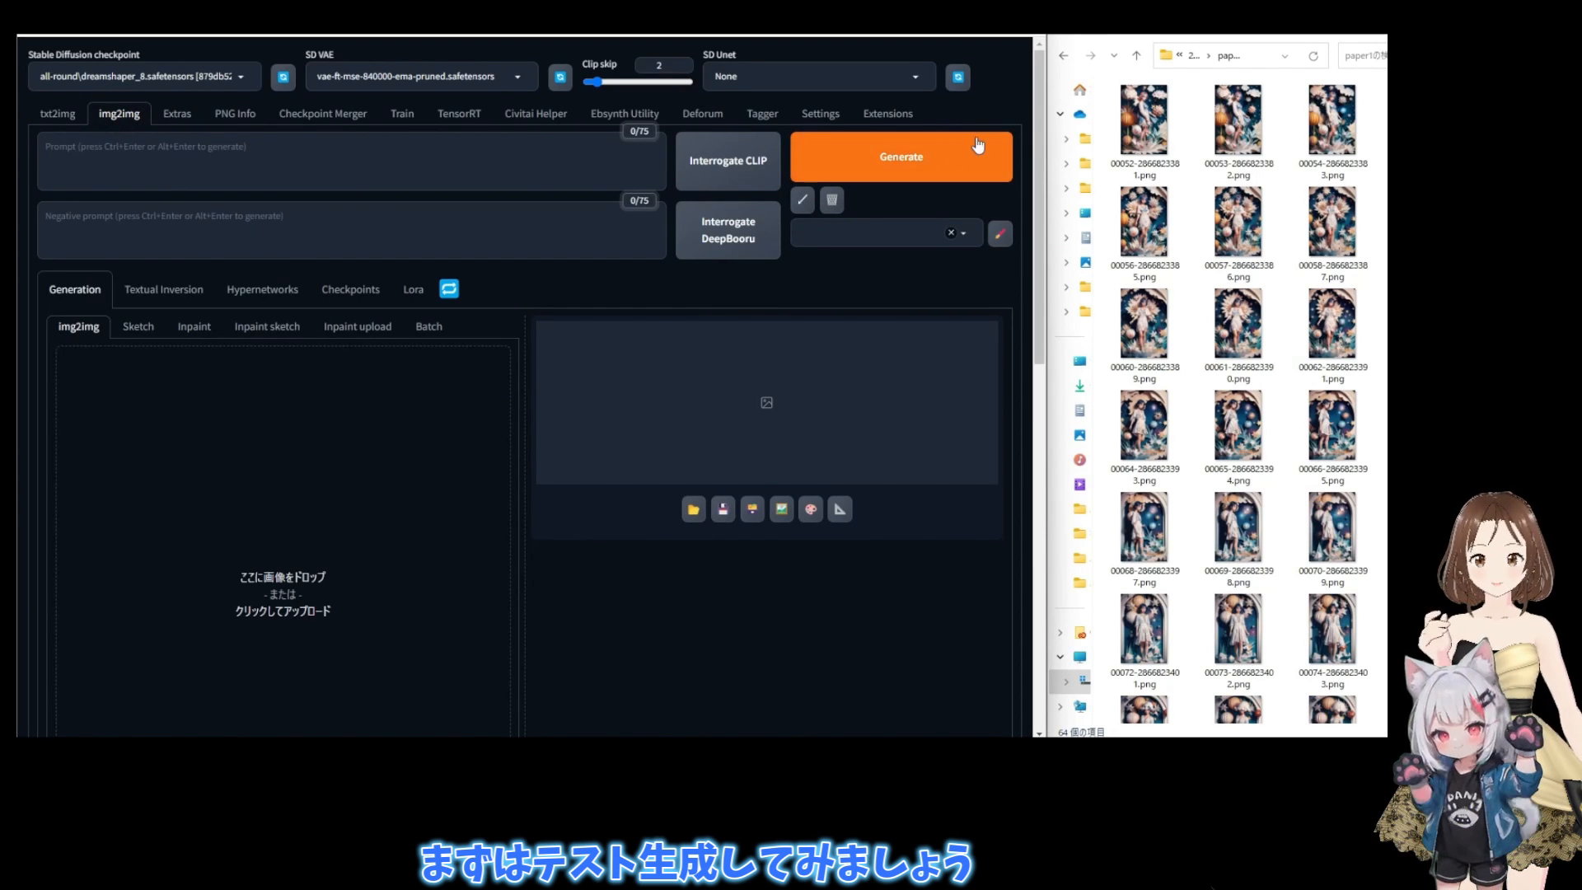
left_click_drag(1149, 140, 320, 156)
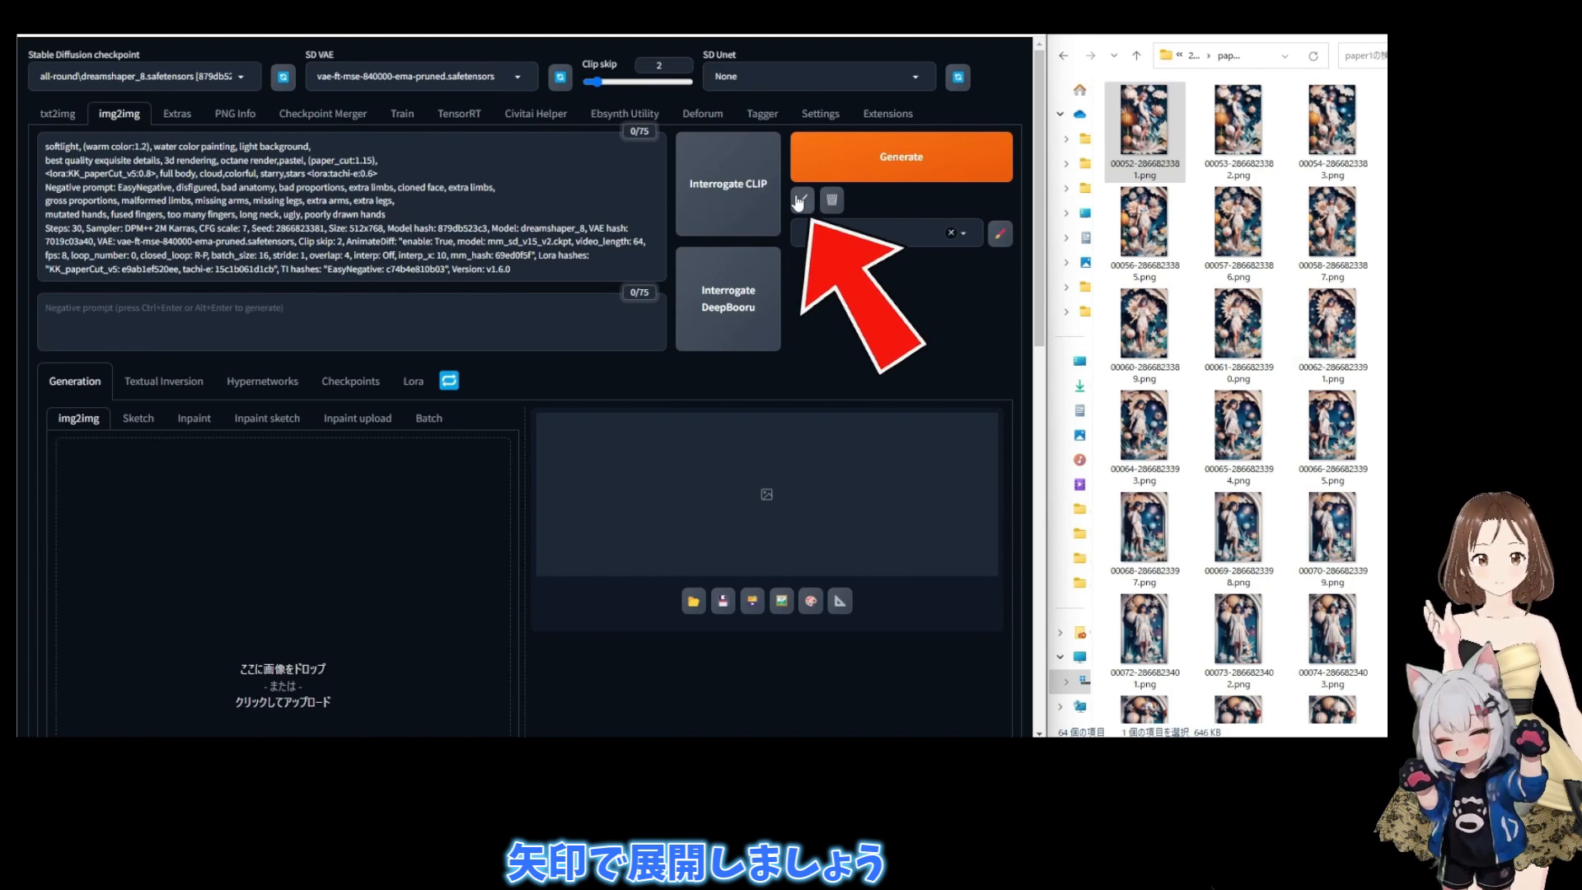
left_click(798, 199)
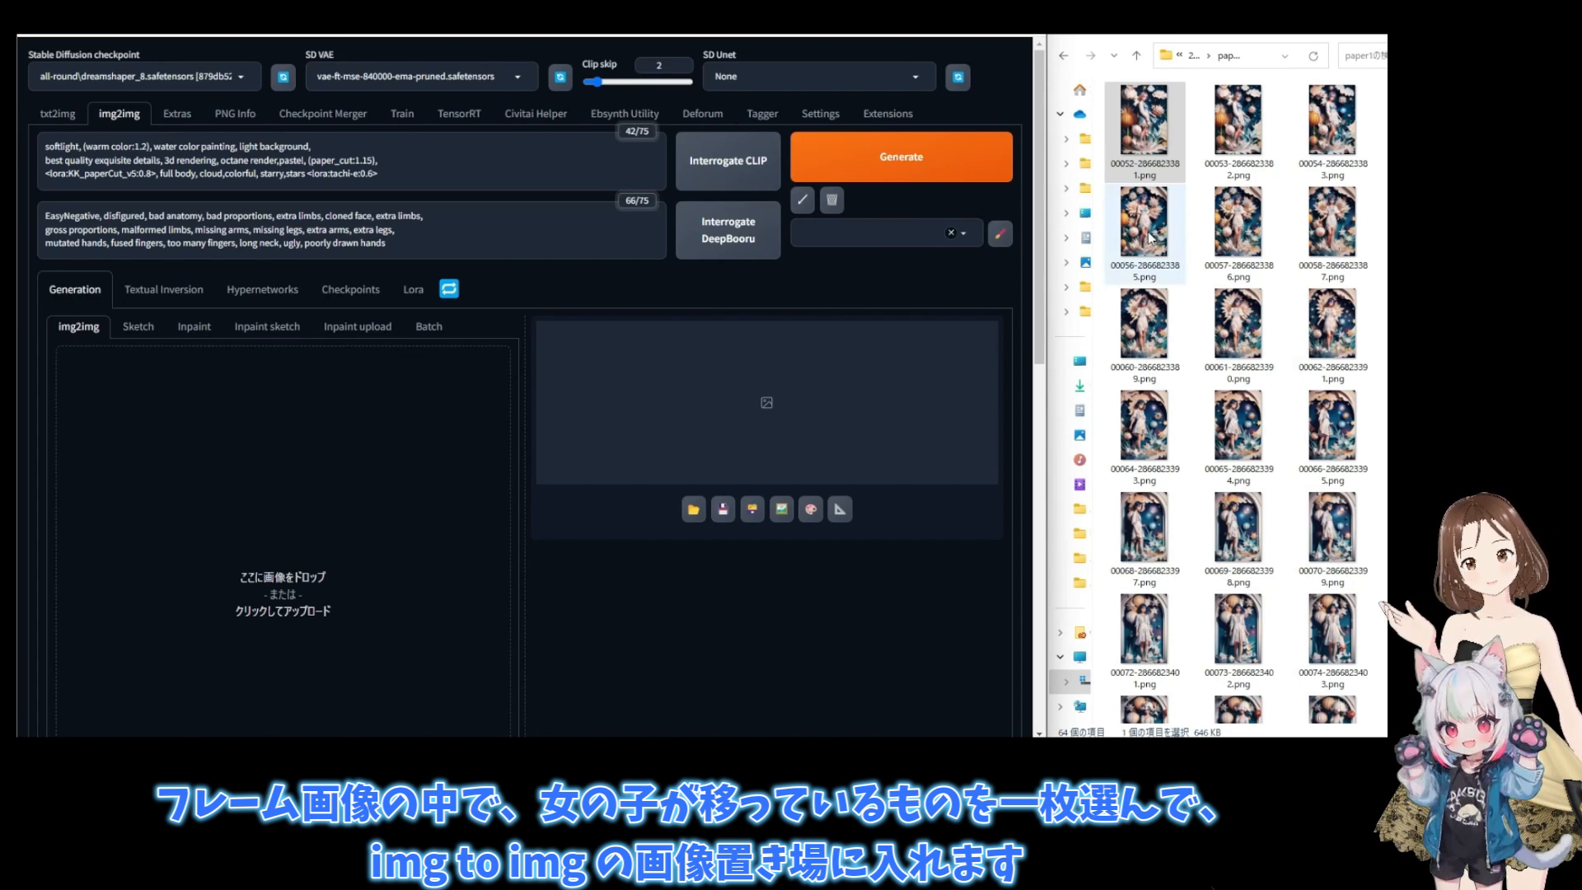
- Load frame 00061 as the img2img source image and set the output size to 768 x 1152
left_click_drag(1250, 324, 298, 508)
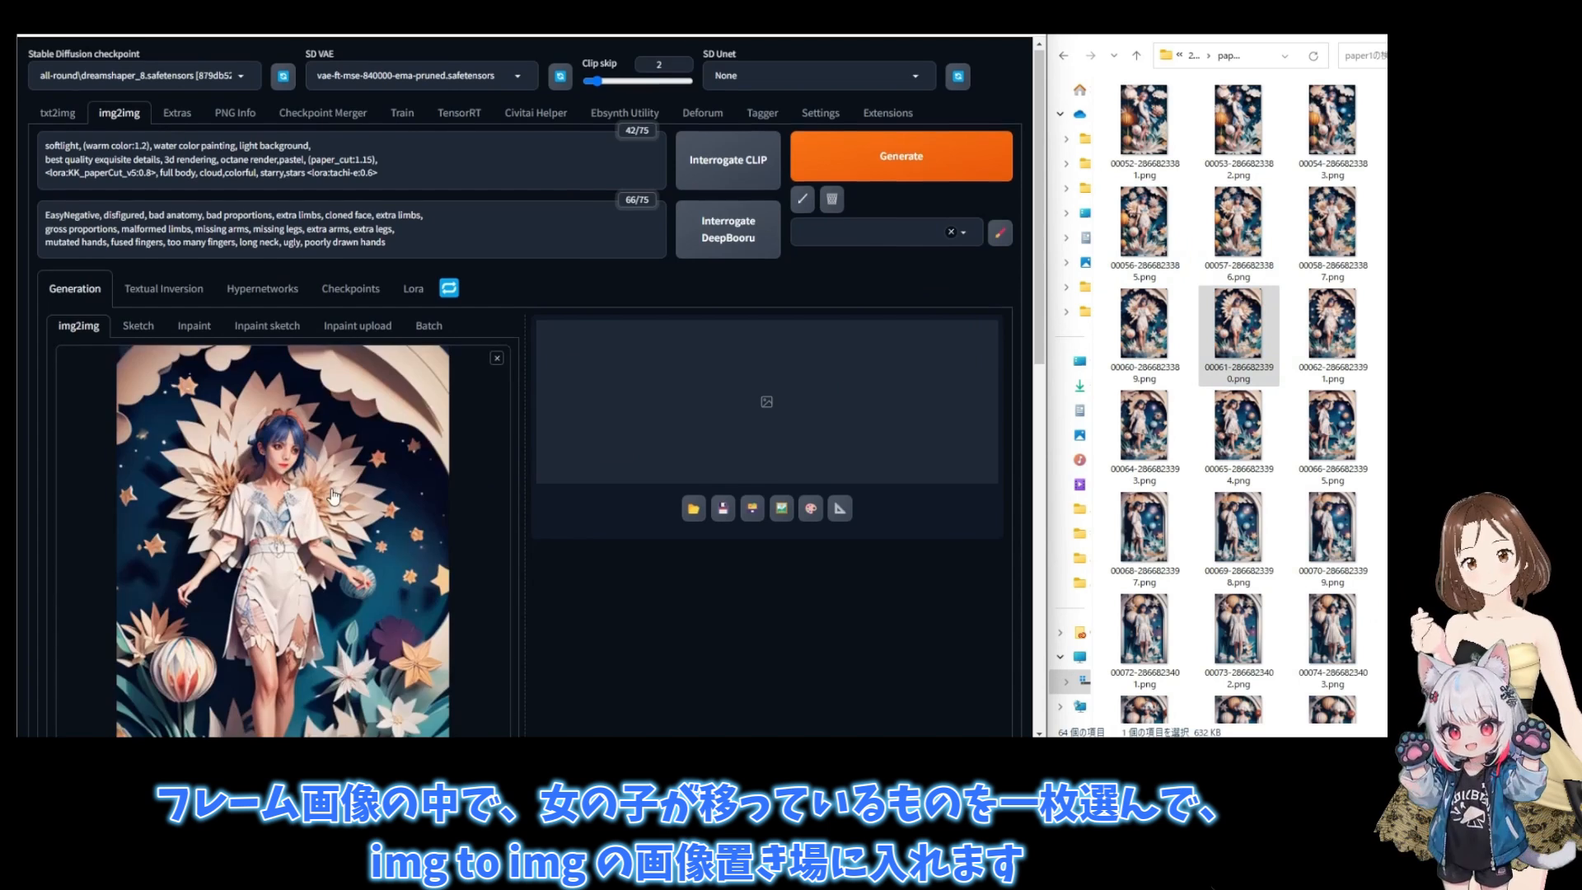
scroll(333, 488, "down", 6)
double_click(299, 403)
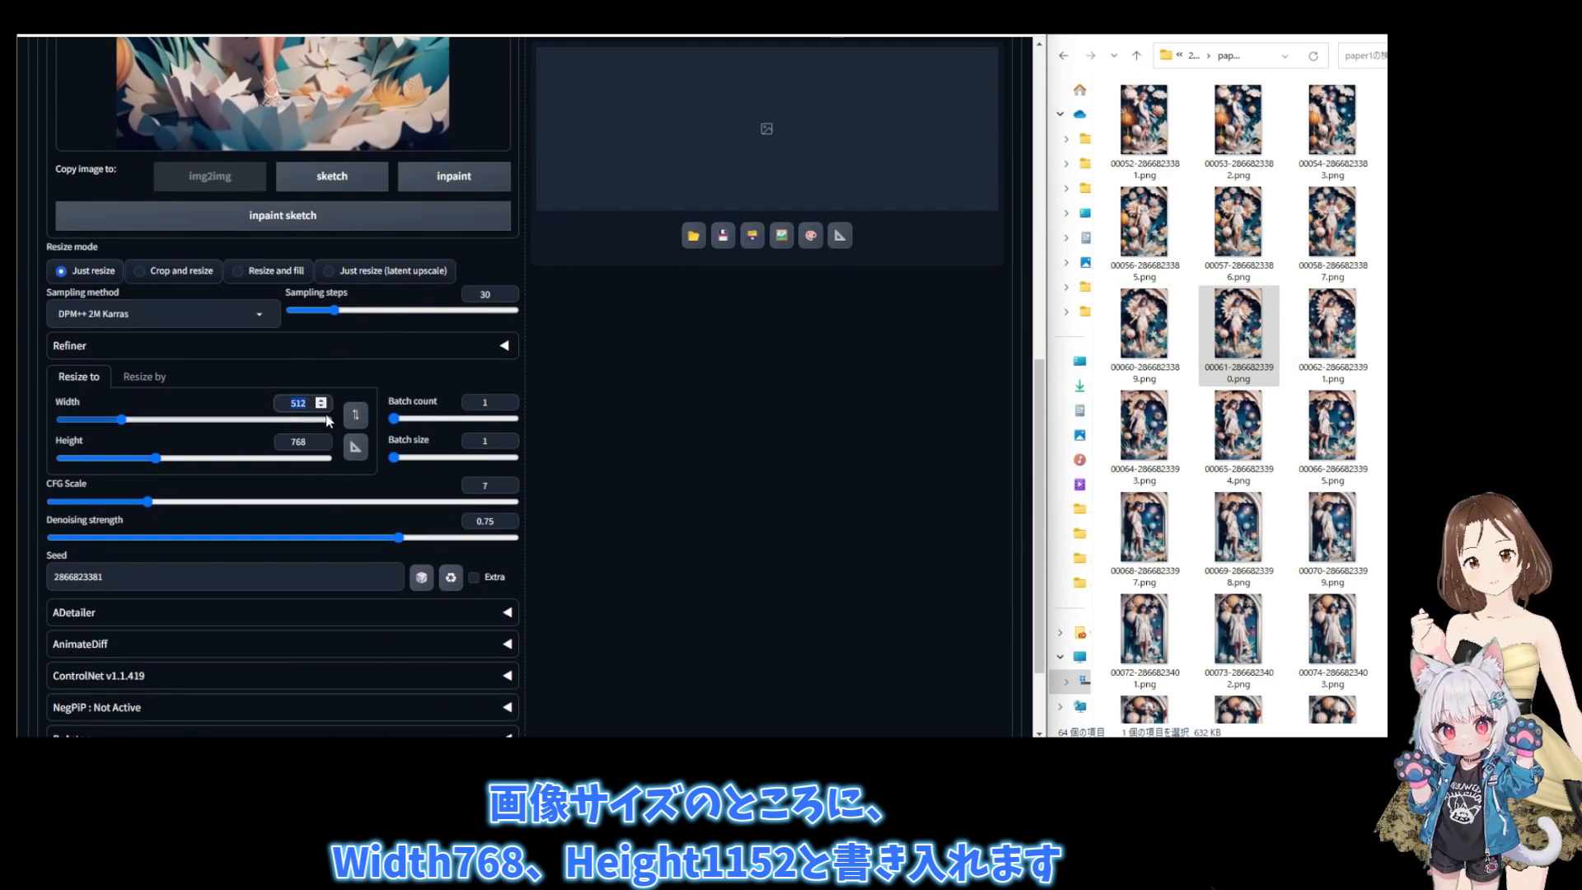
type("768")
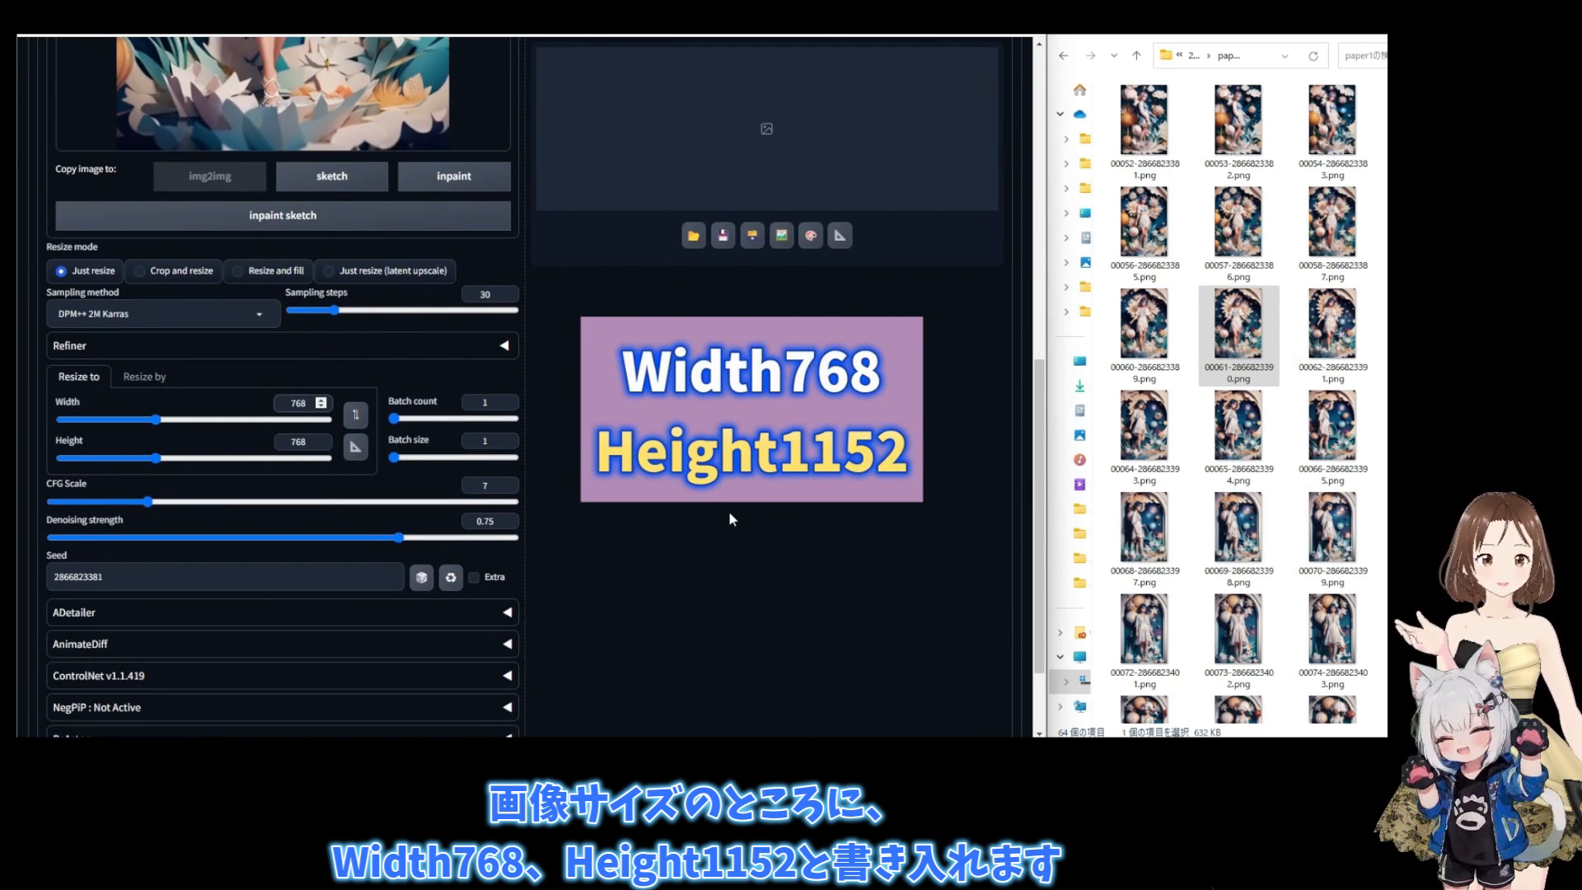
double_click(302, 442)
type("1152")
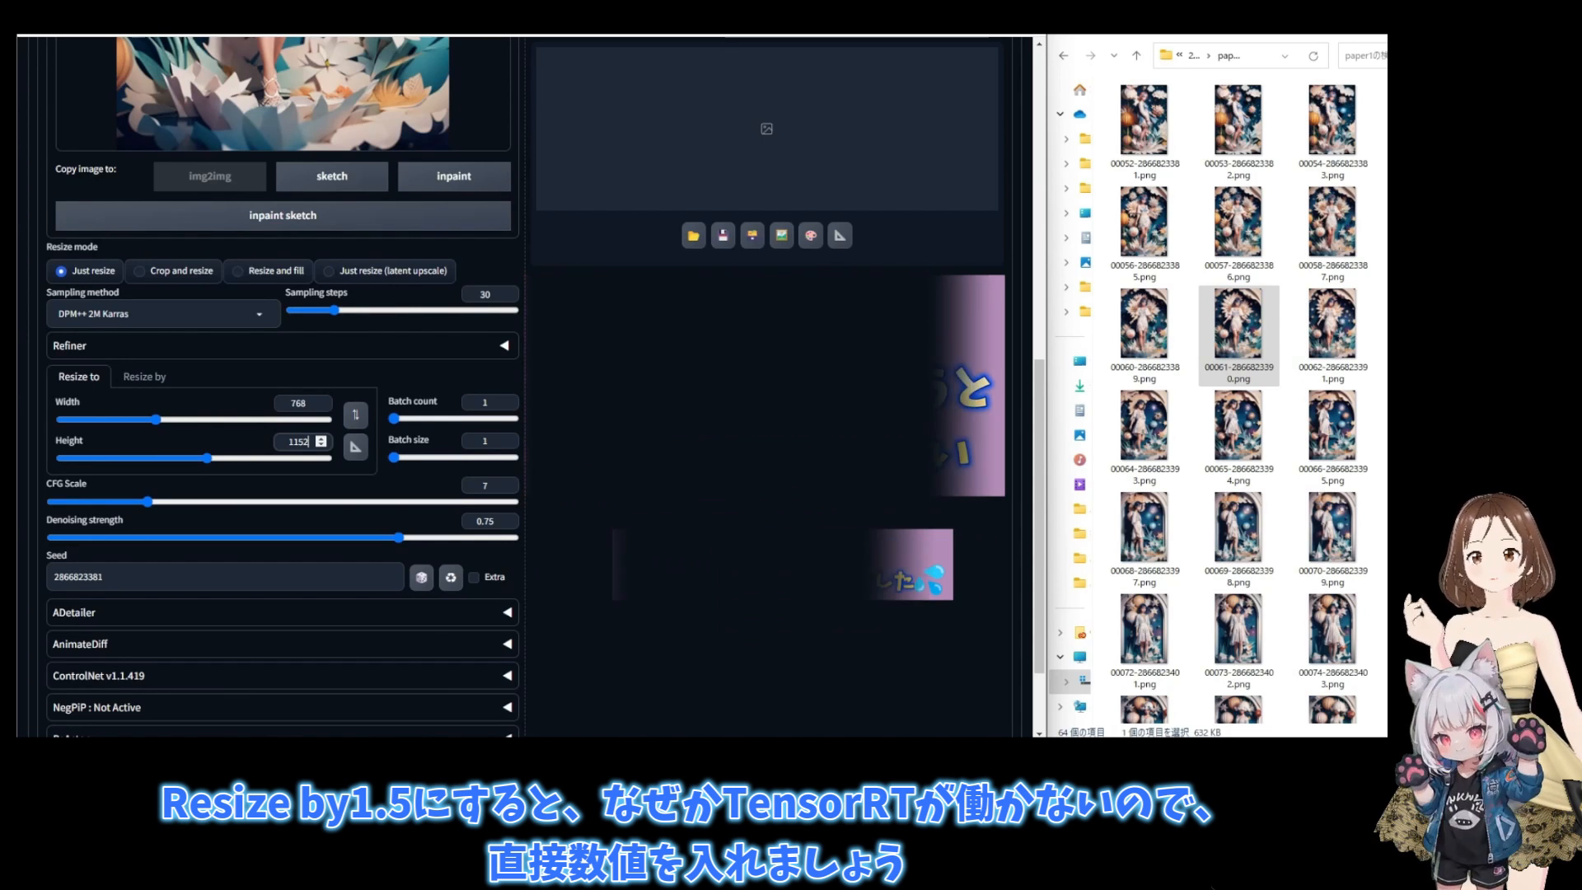
- Set the img2img denoising strength to 0.2
left_click_drag(473, 521, 504, 522)
type("0.2")
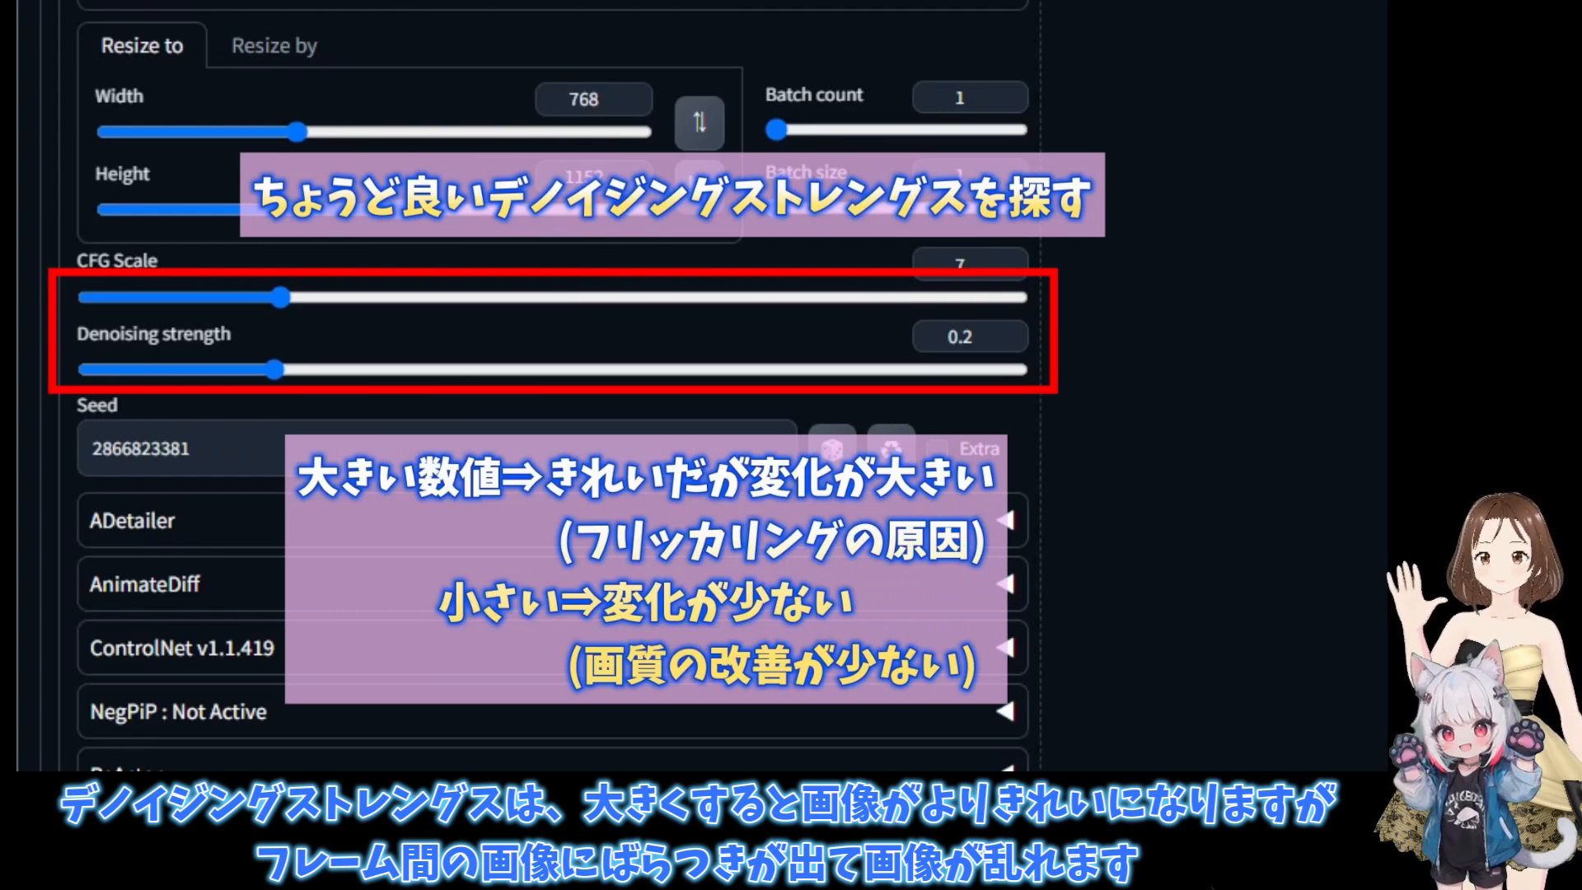
left_click(1005, 339)
left_click(1005, 330)
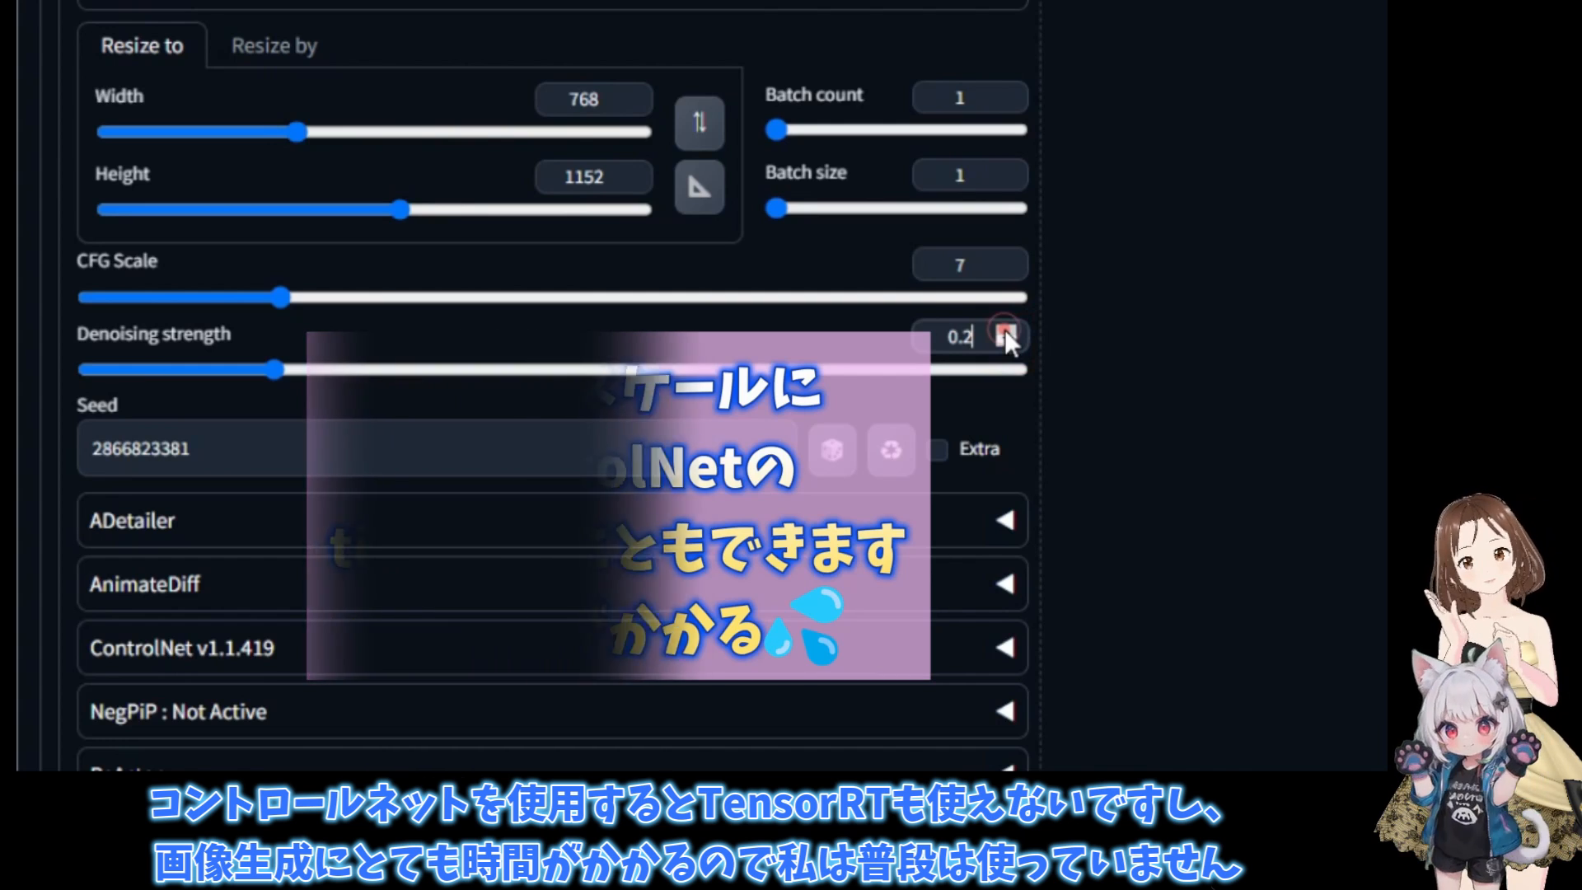
- Enable ADetailer with the face_yolov8n.pt model for img2img and set the seed to random
scroll(499, 452, "down", 3)
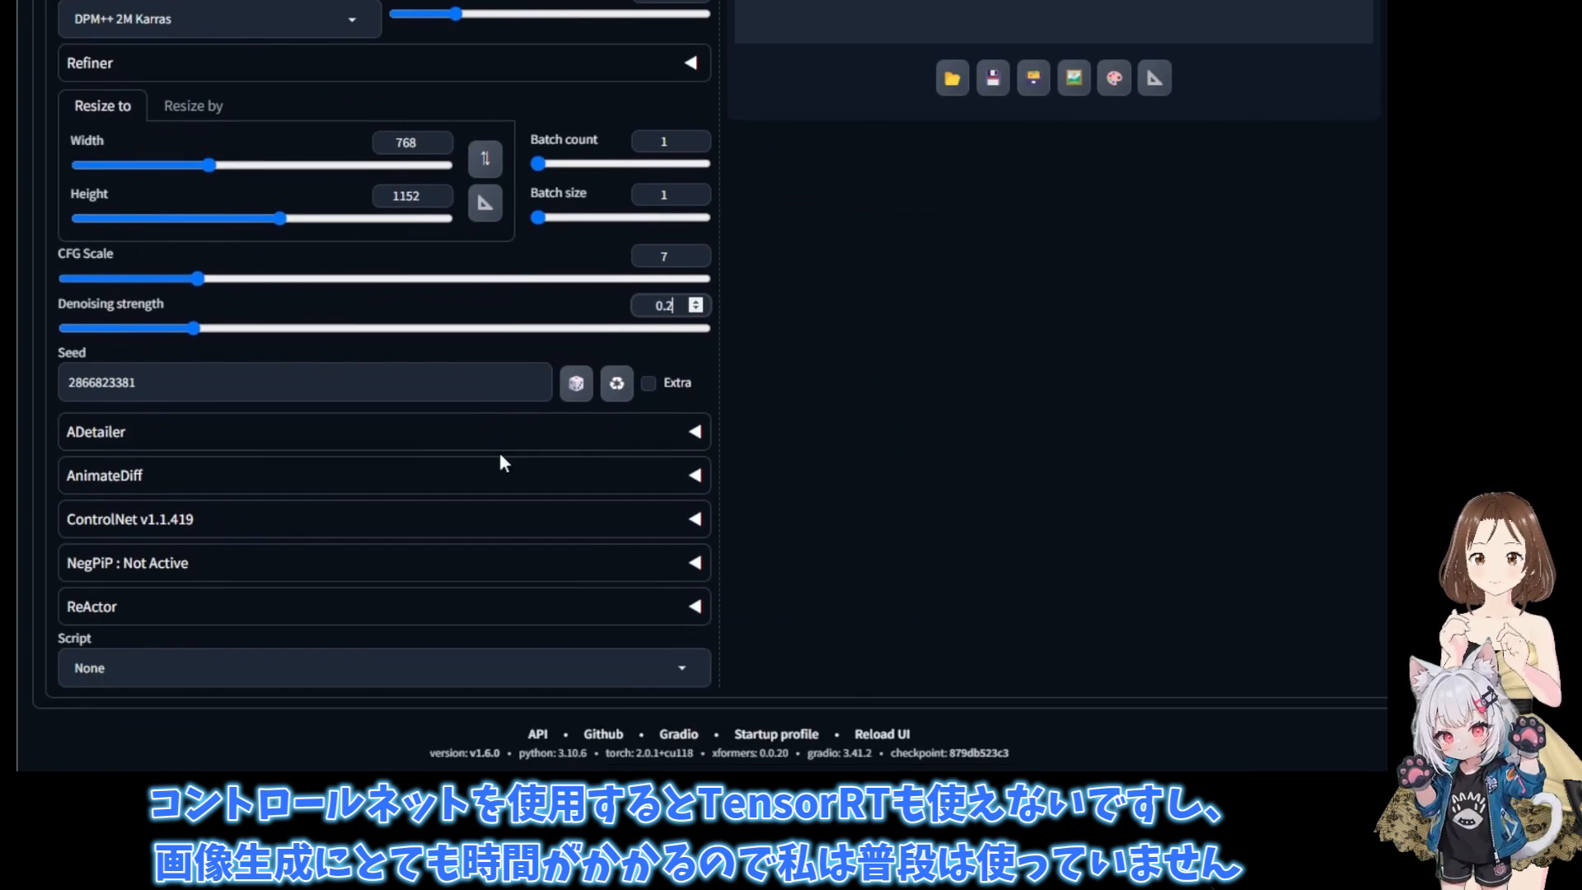
left_click(691, 427)
scroll(427, 454, "down", 1)
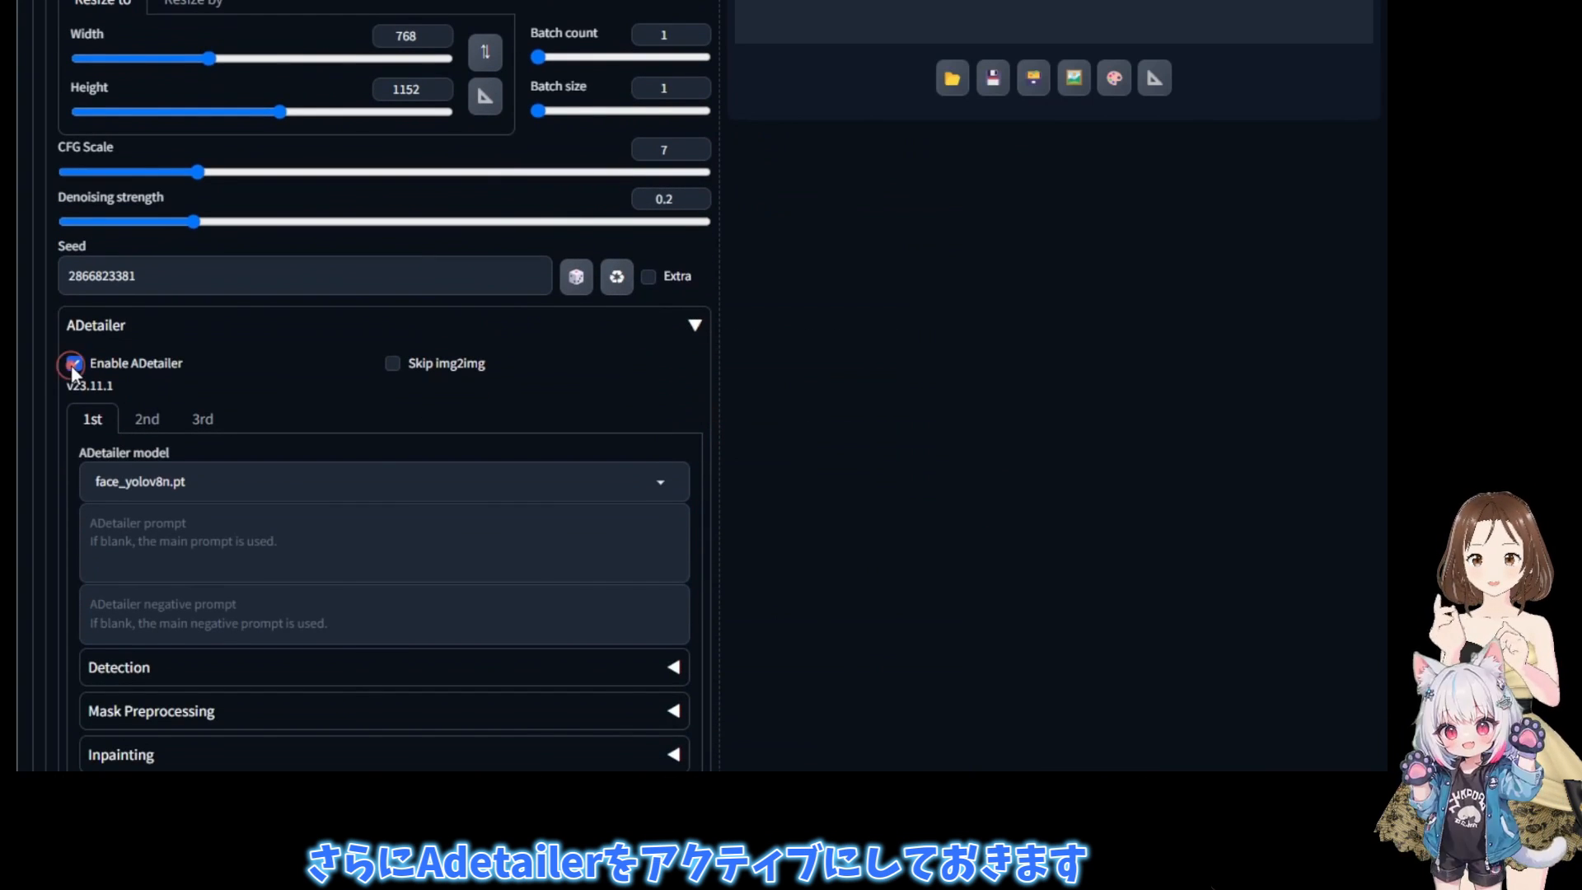
left_click(576, 276)
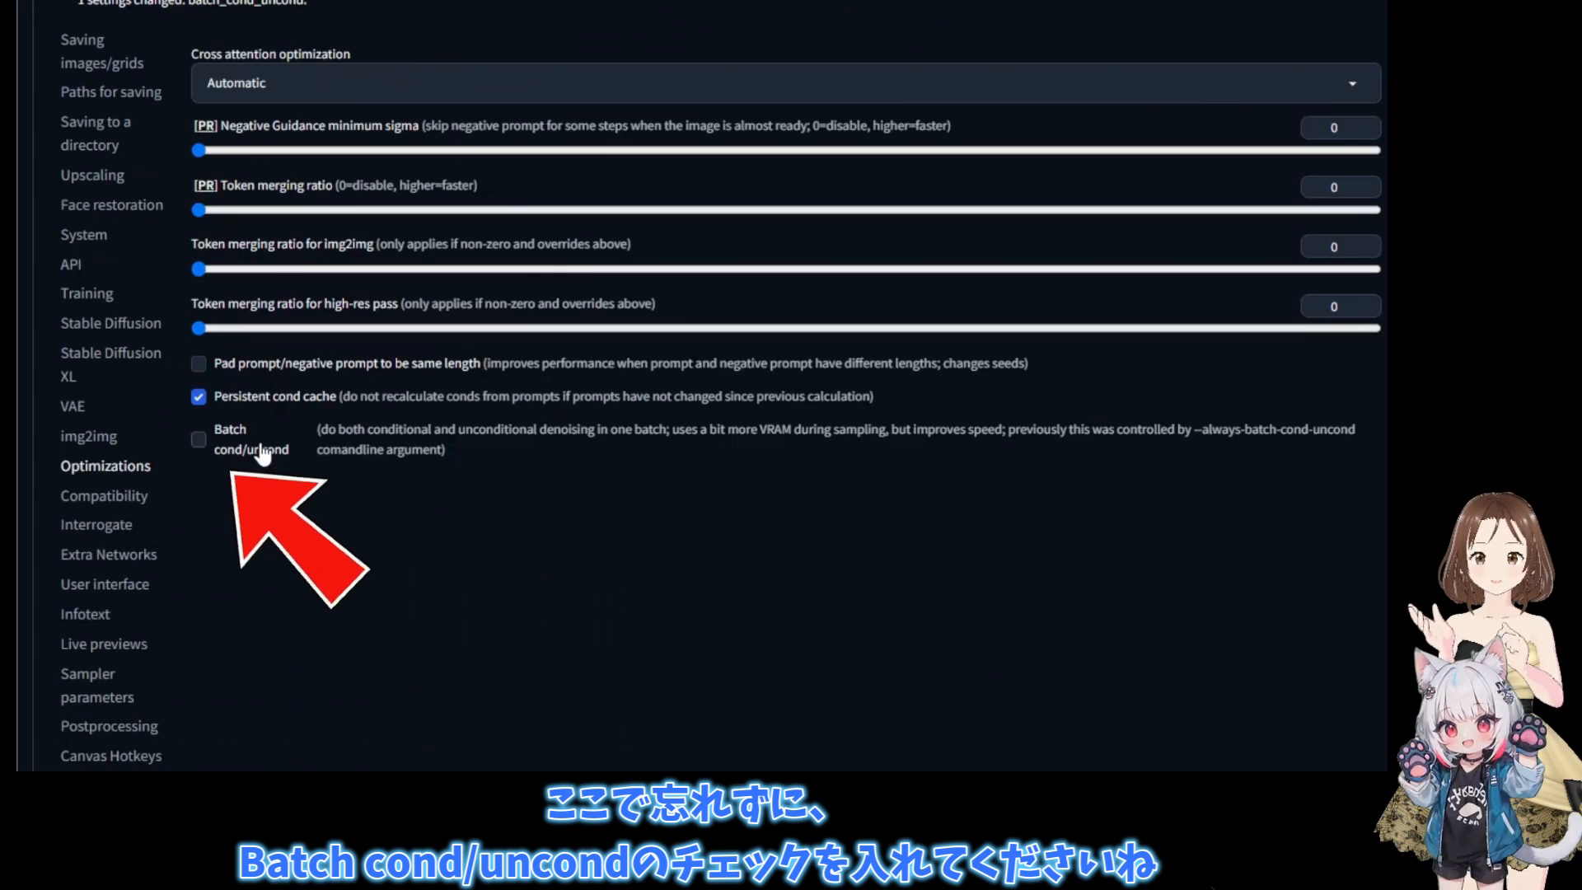
- Enable and apply Batch cond/uncond in the Optimizations settings, and switch SD Unet to [TRT] all-round_dreamshaper_8
left_click(198, 439)
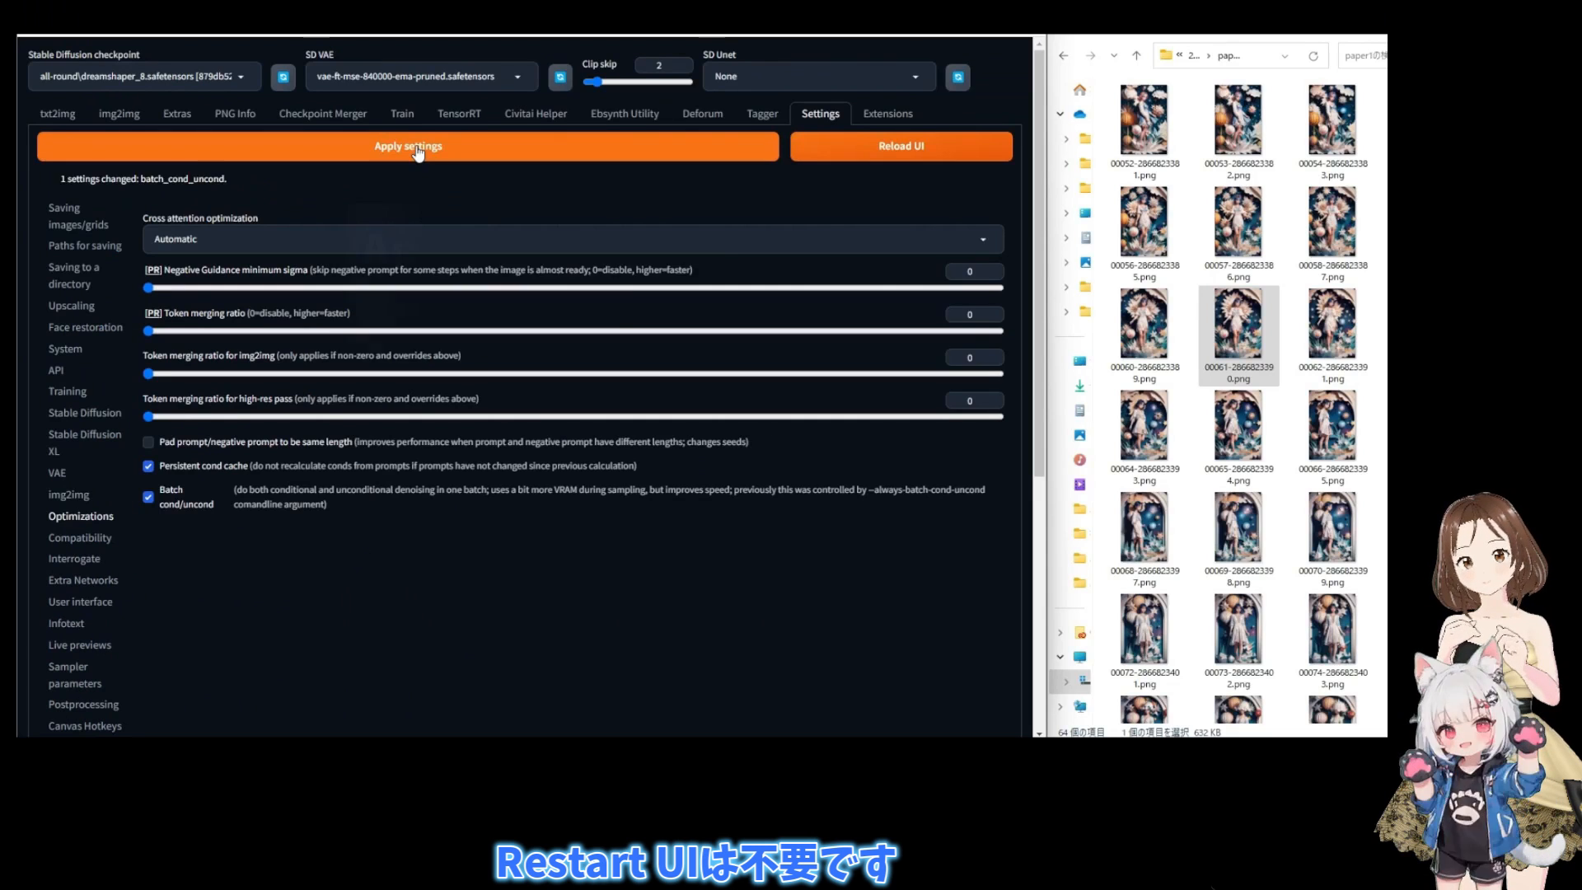
left_click(416, 148)
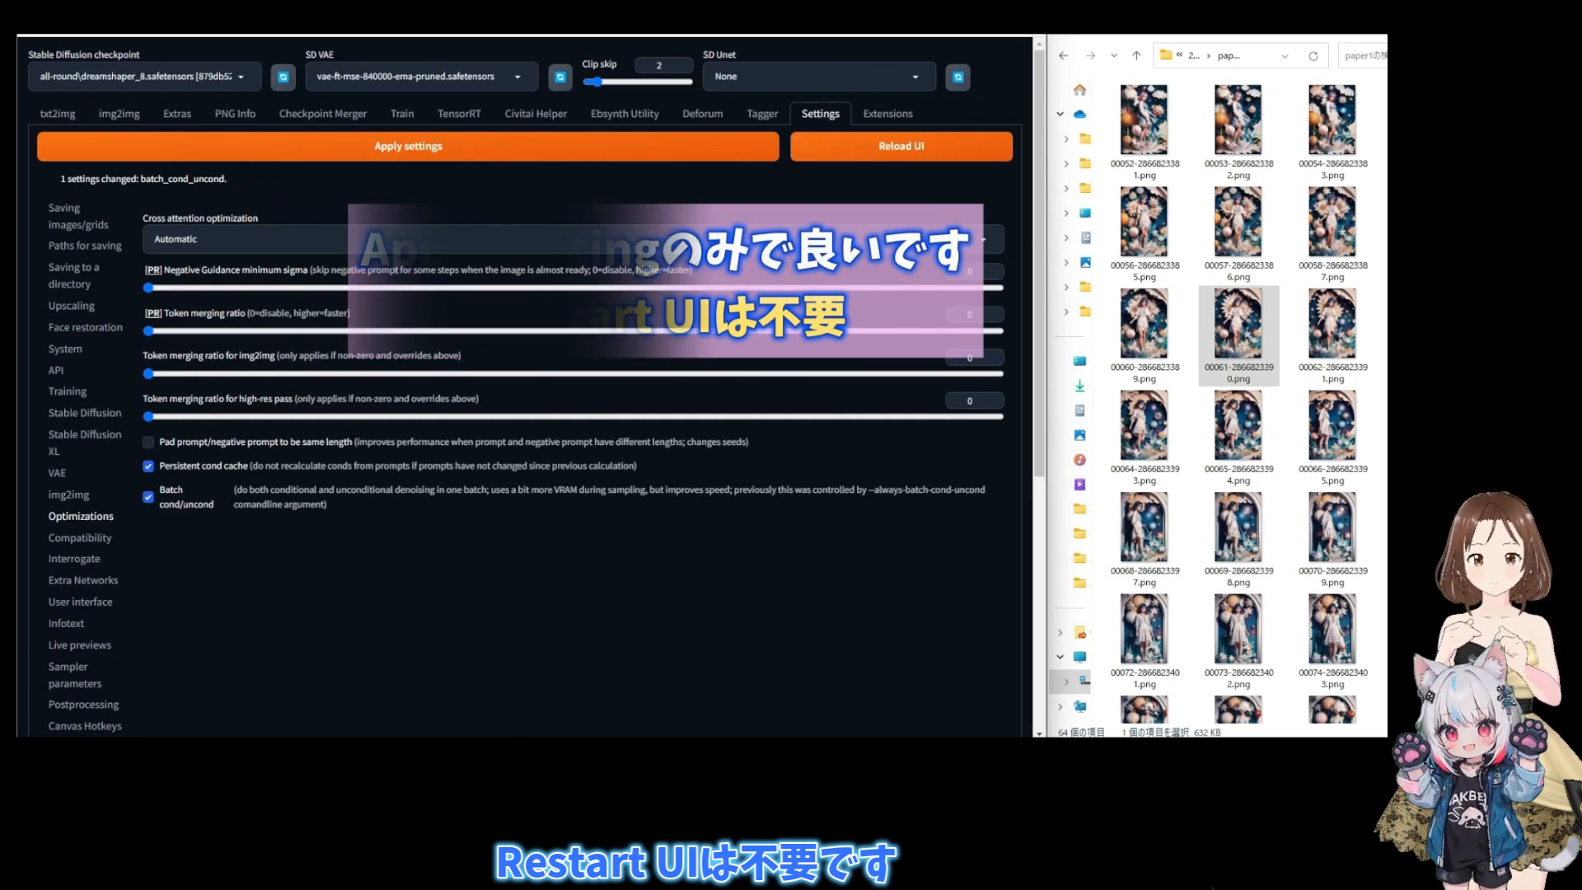
left_click(820, 76)
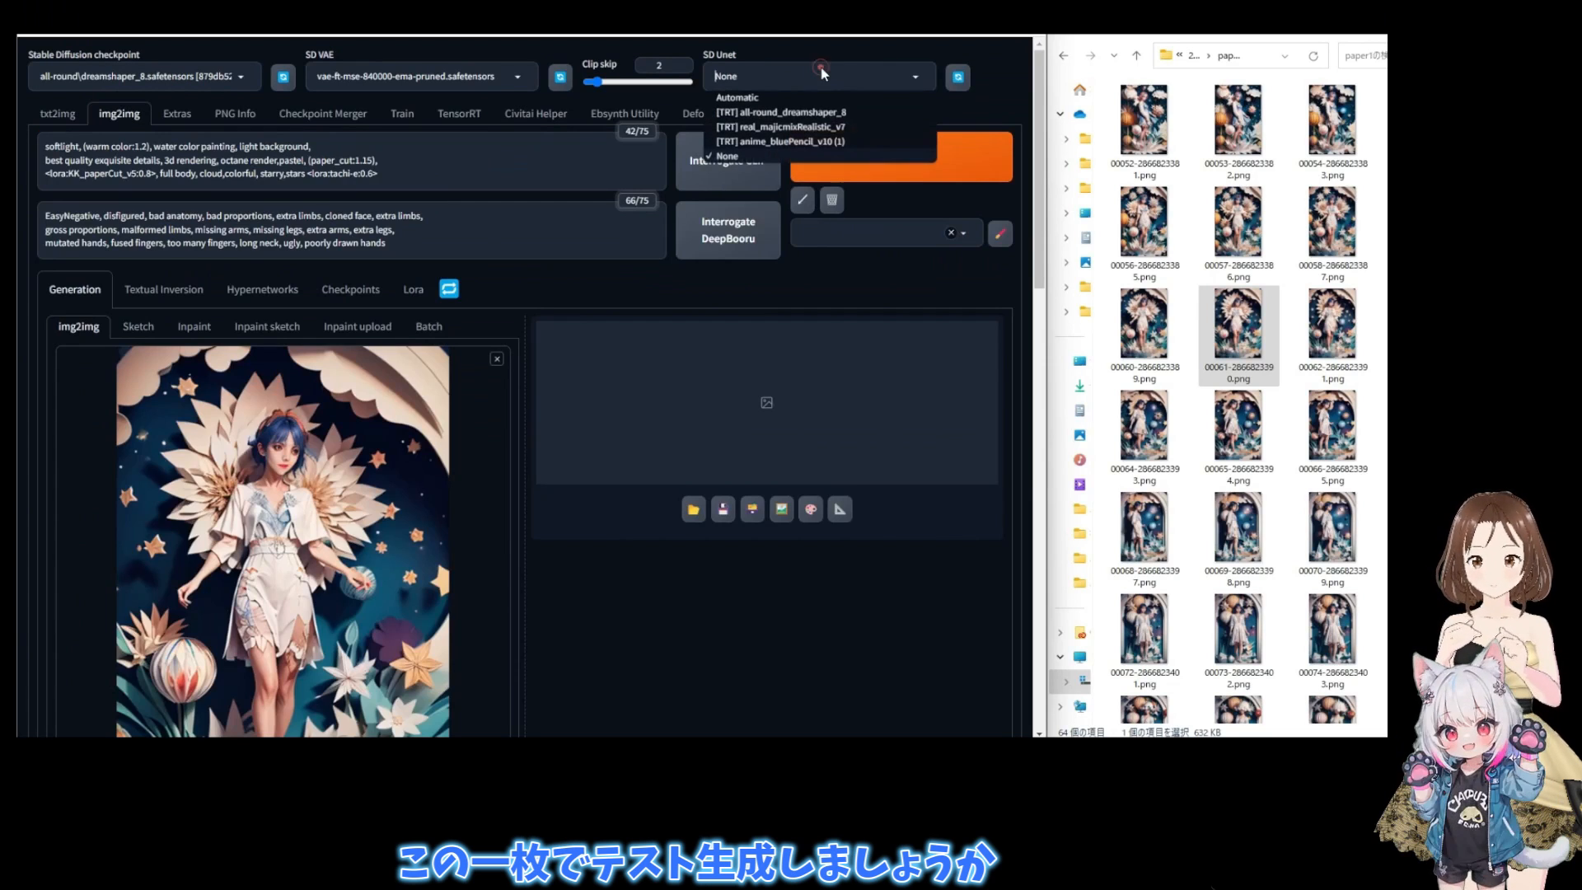
left_click(769, 113)
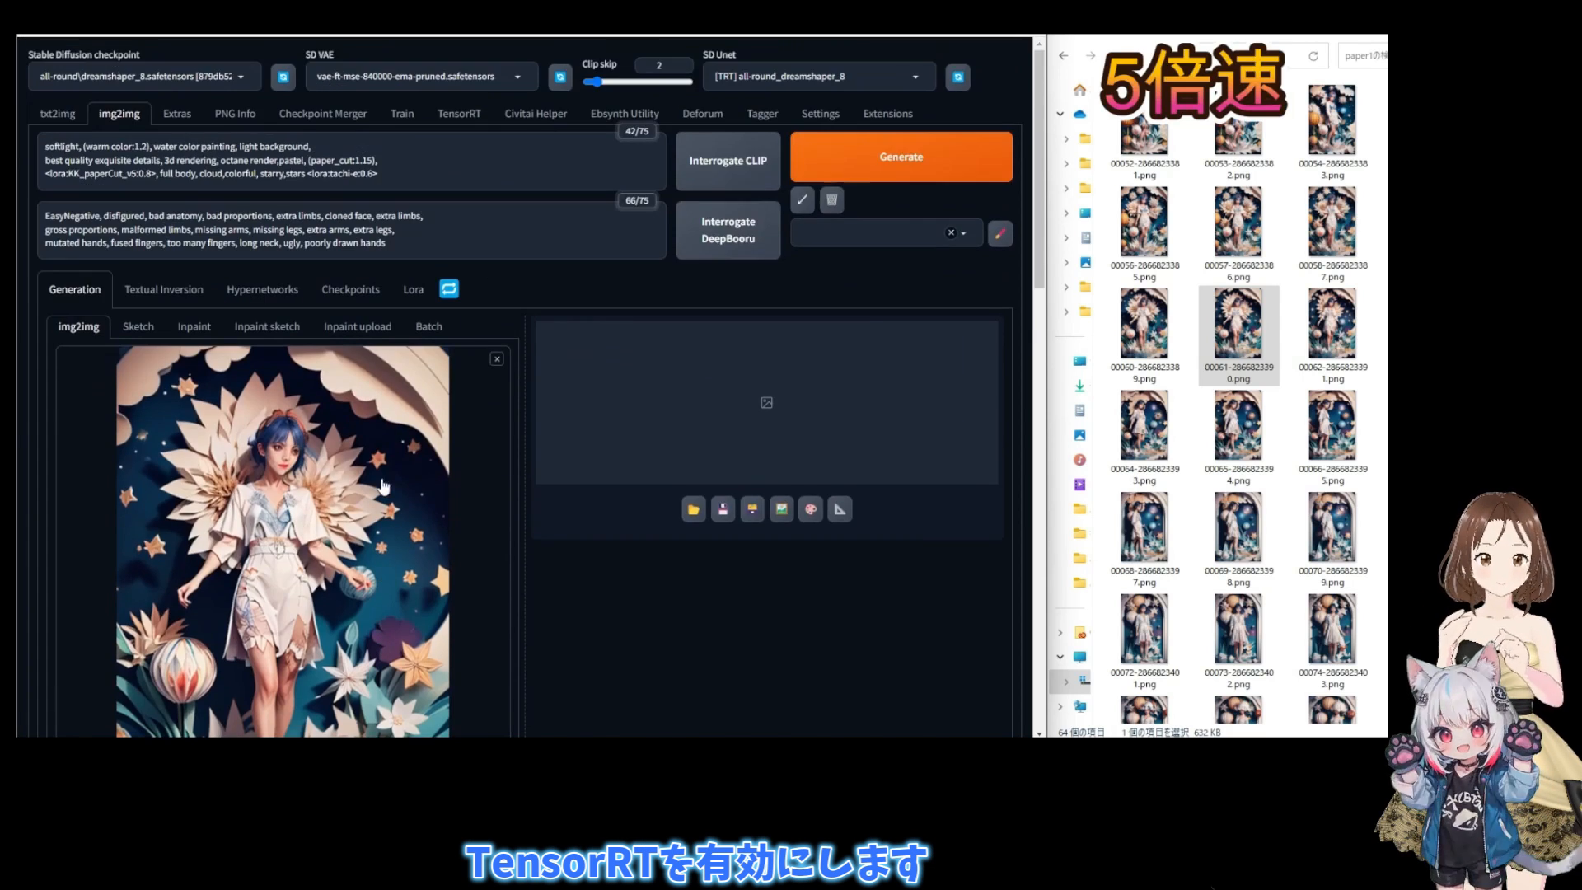
- Generate two test upscales of the frame in img2img, check the generation details, and view the latest result at full size
left_click(901, 157)
scroll(360, 496, "down", 2)
scroll(978, 468, "down", 1)
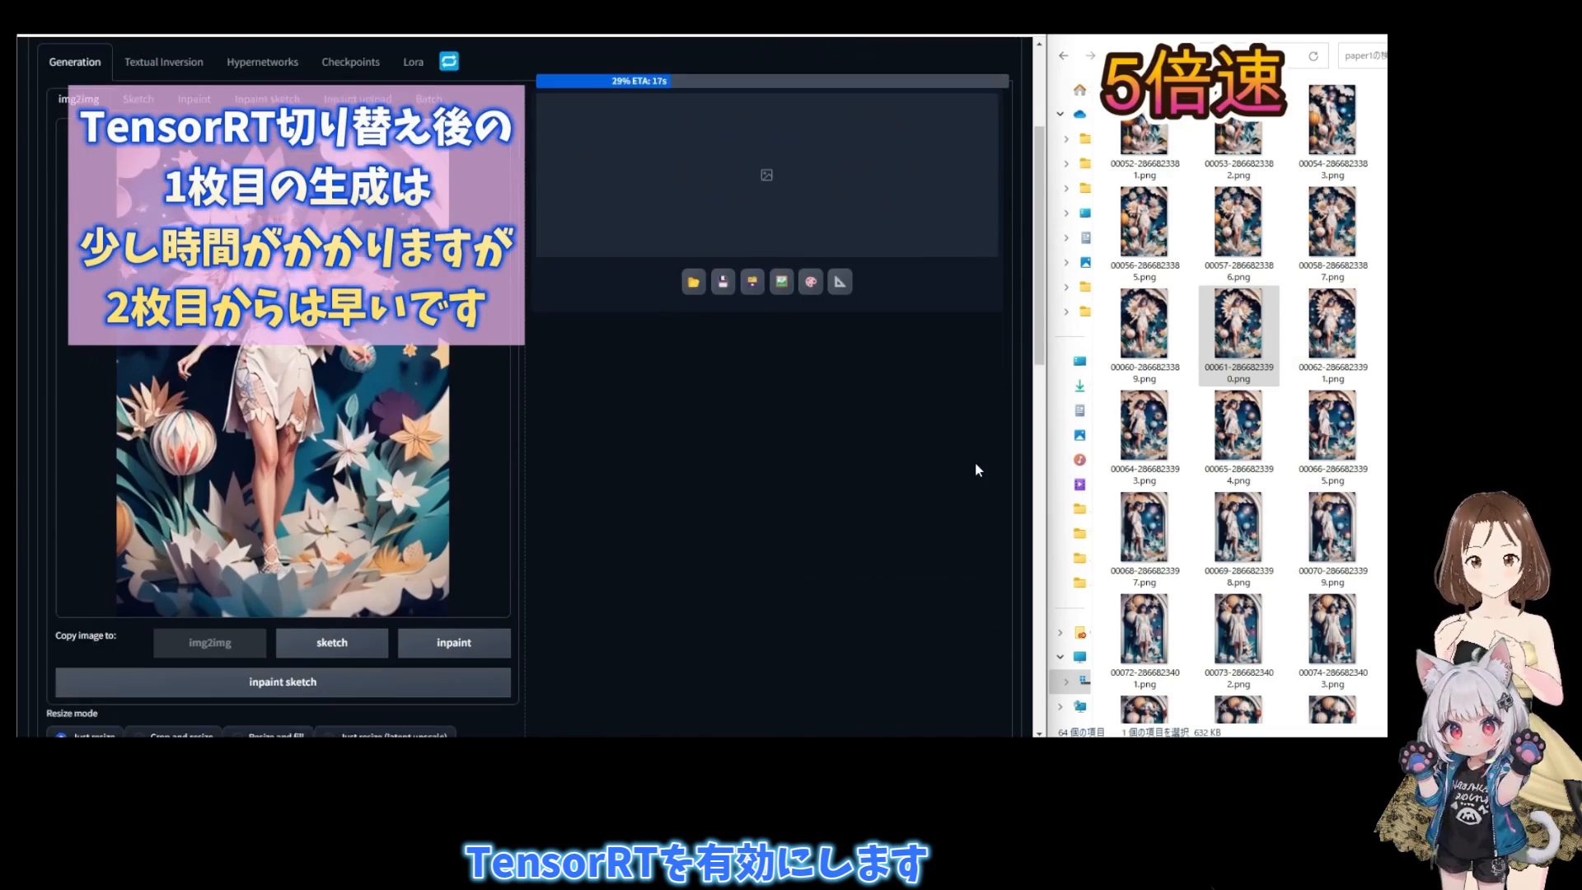
scroll(977, 468, "up", 1)
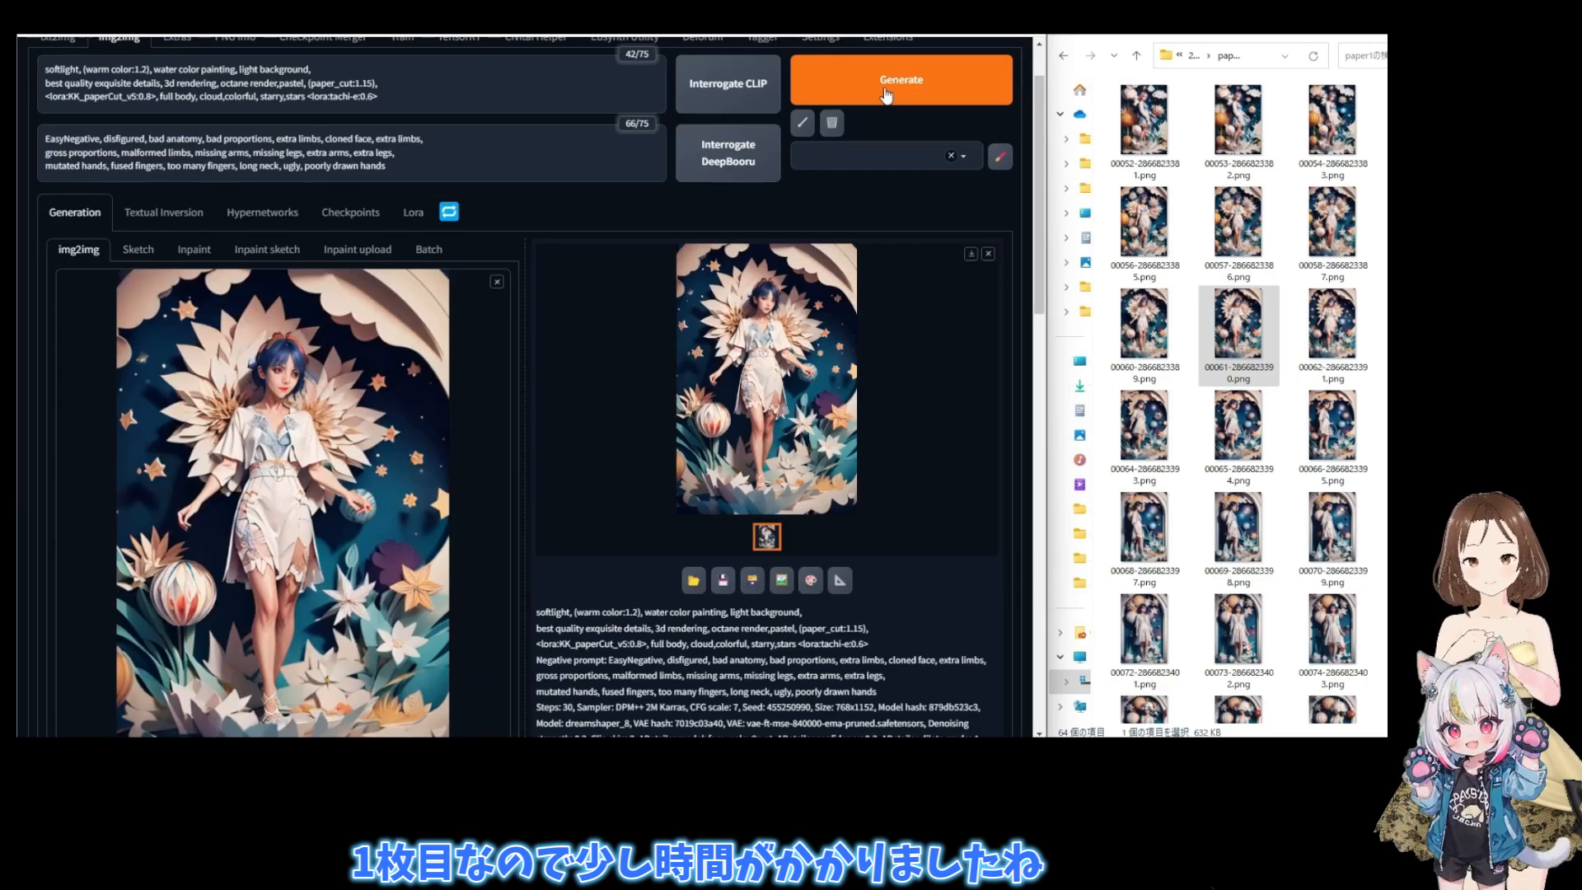
left_click(886, 96)
scroll(860, 353, "down", 2)
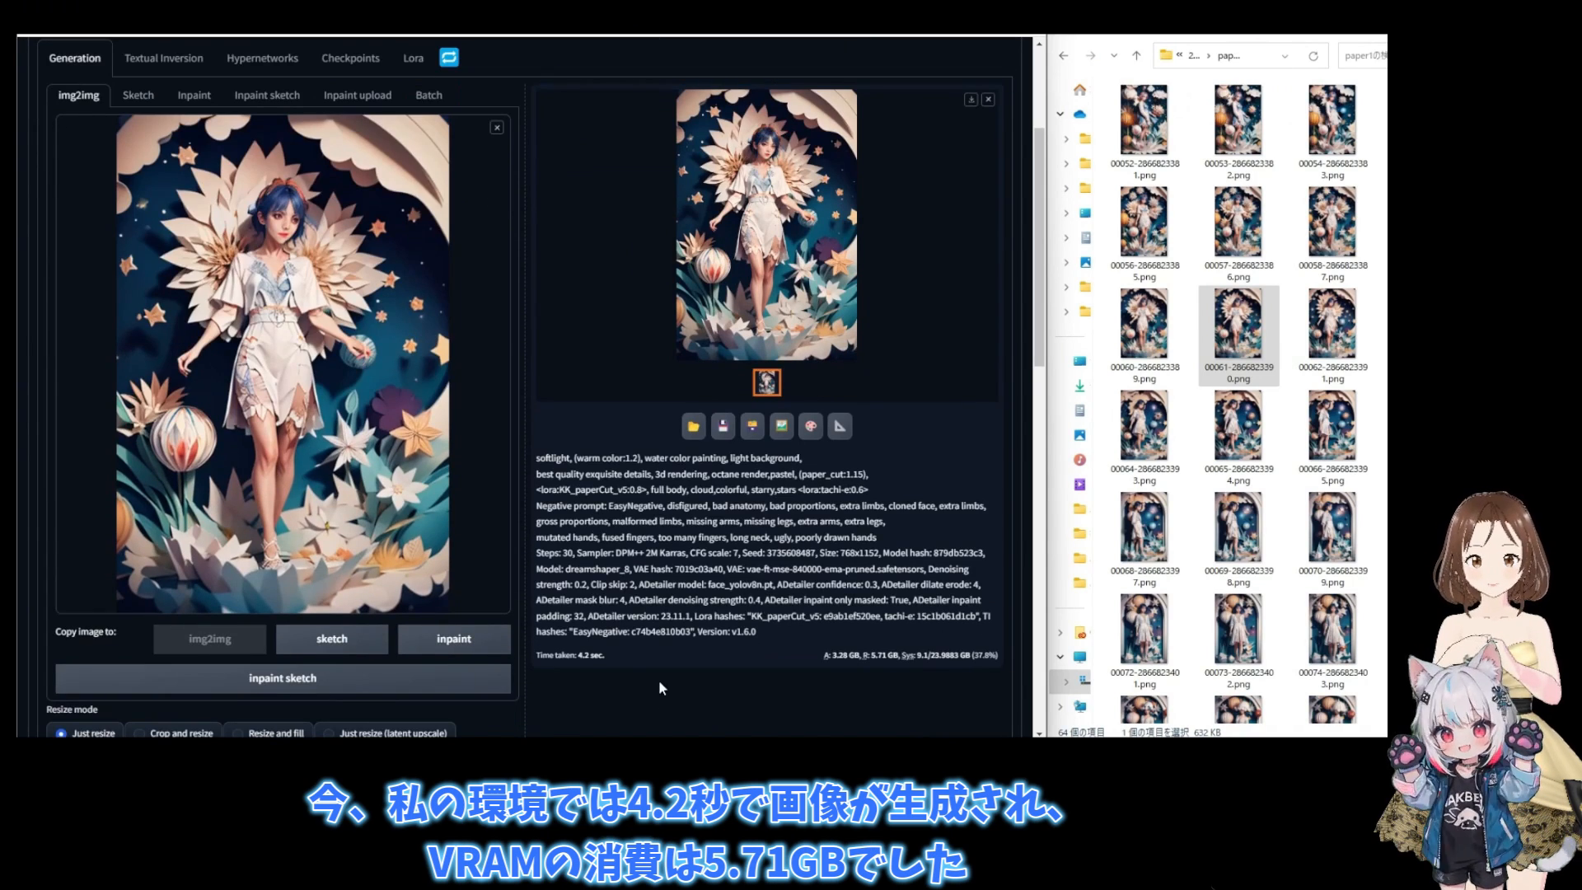
scroll(657, 676, "down", 1)
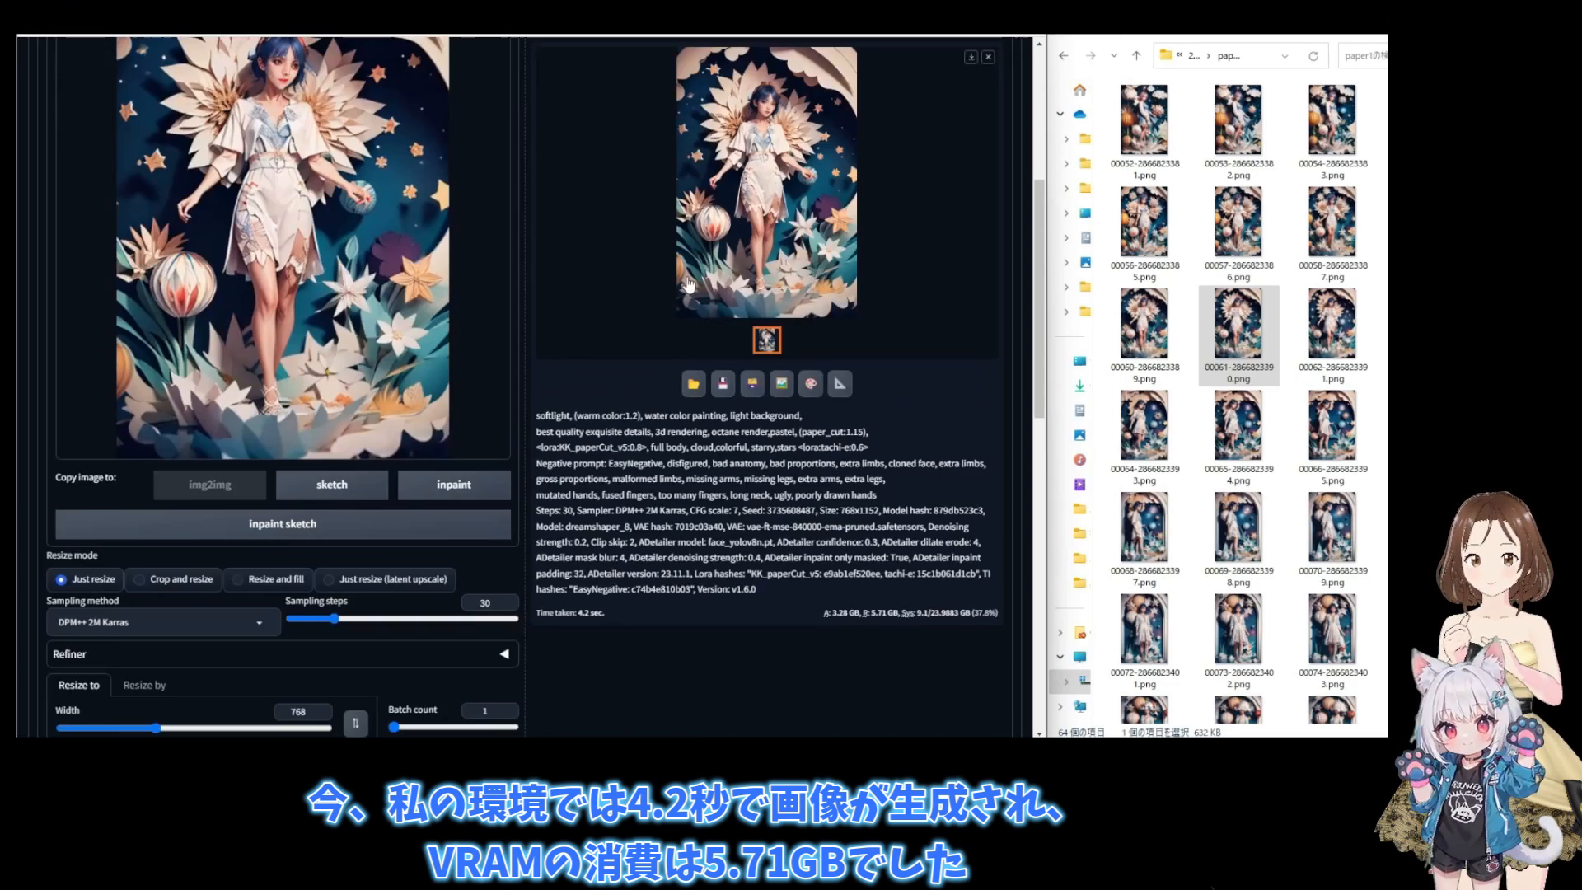
left_click(641, 216)
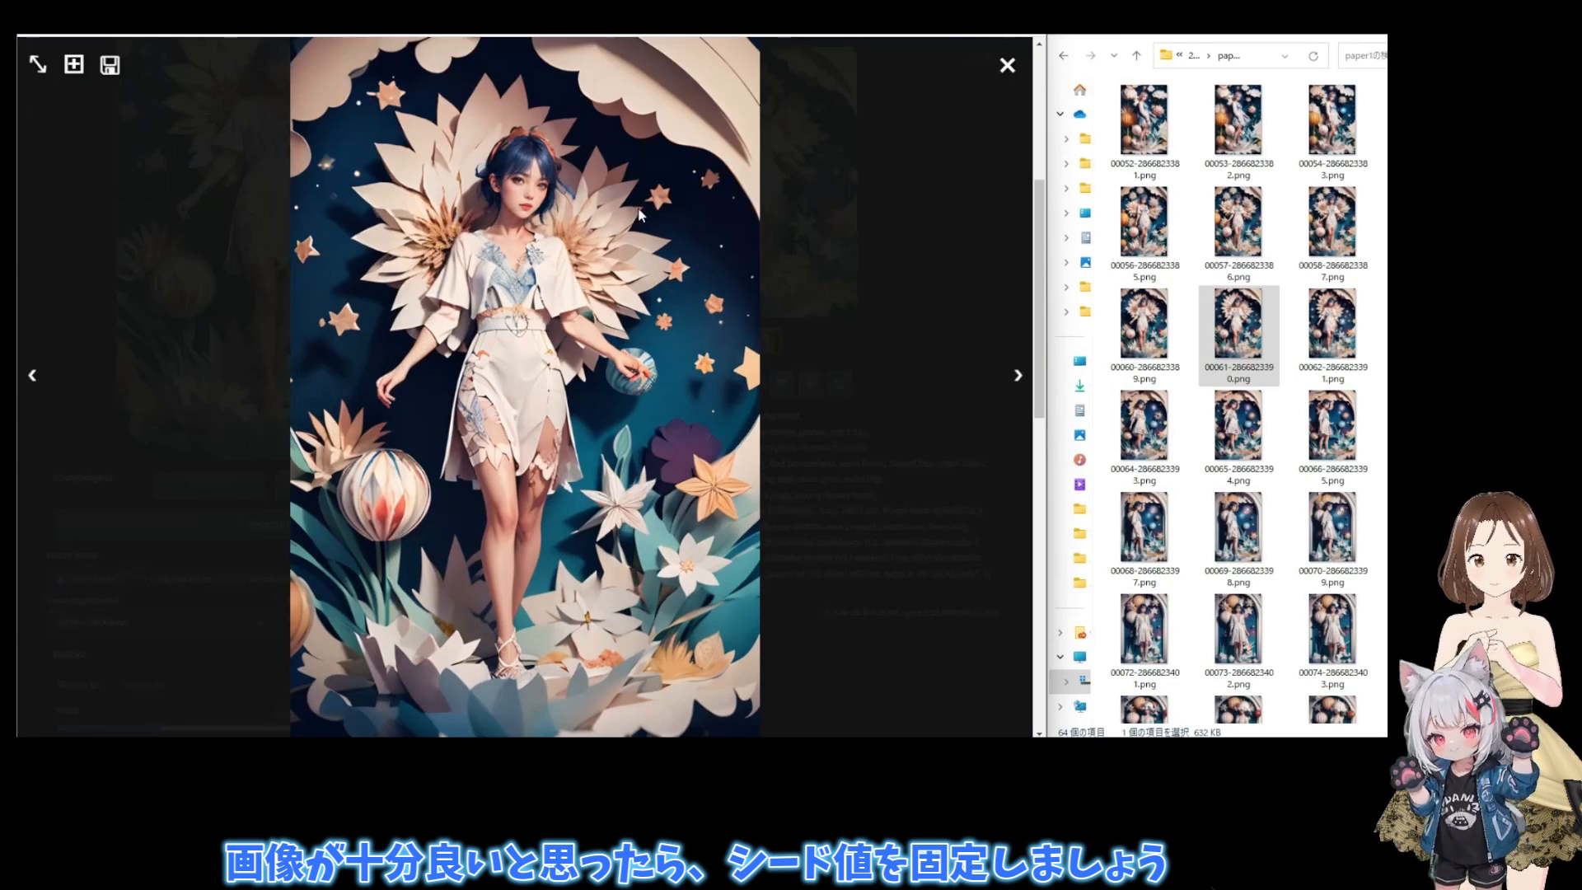
- Close the full-size preview and fix the img2img seed to that of the latest generated image
left_click(1007, 65)
scroll(435, 399, "down", 3)
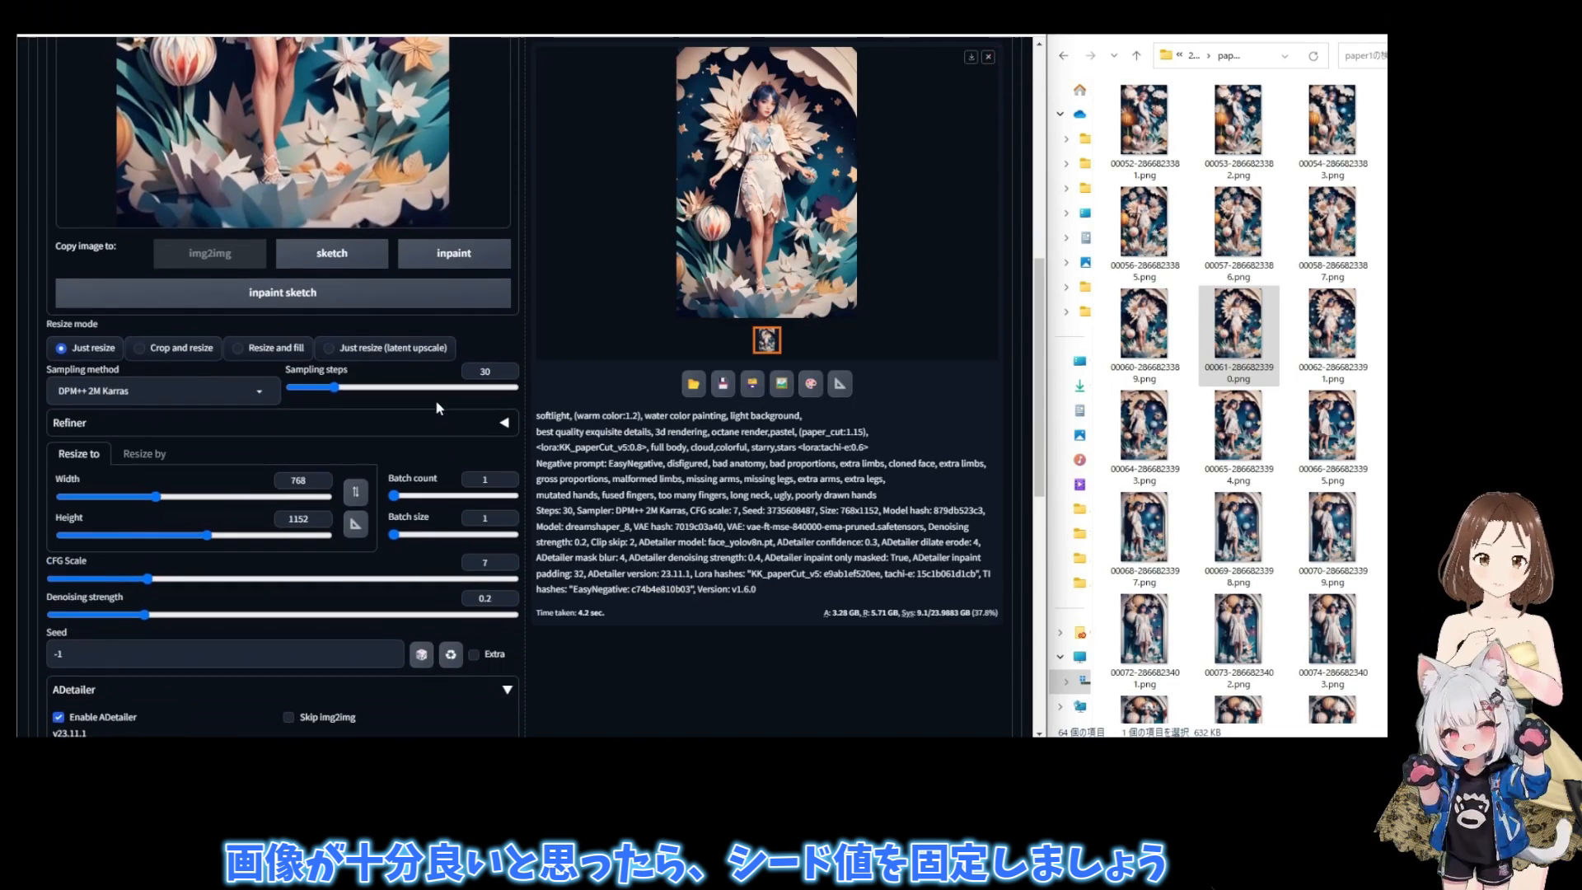
left_click(451, 654)
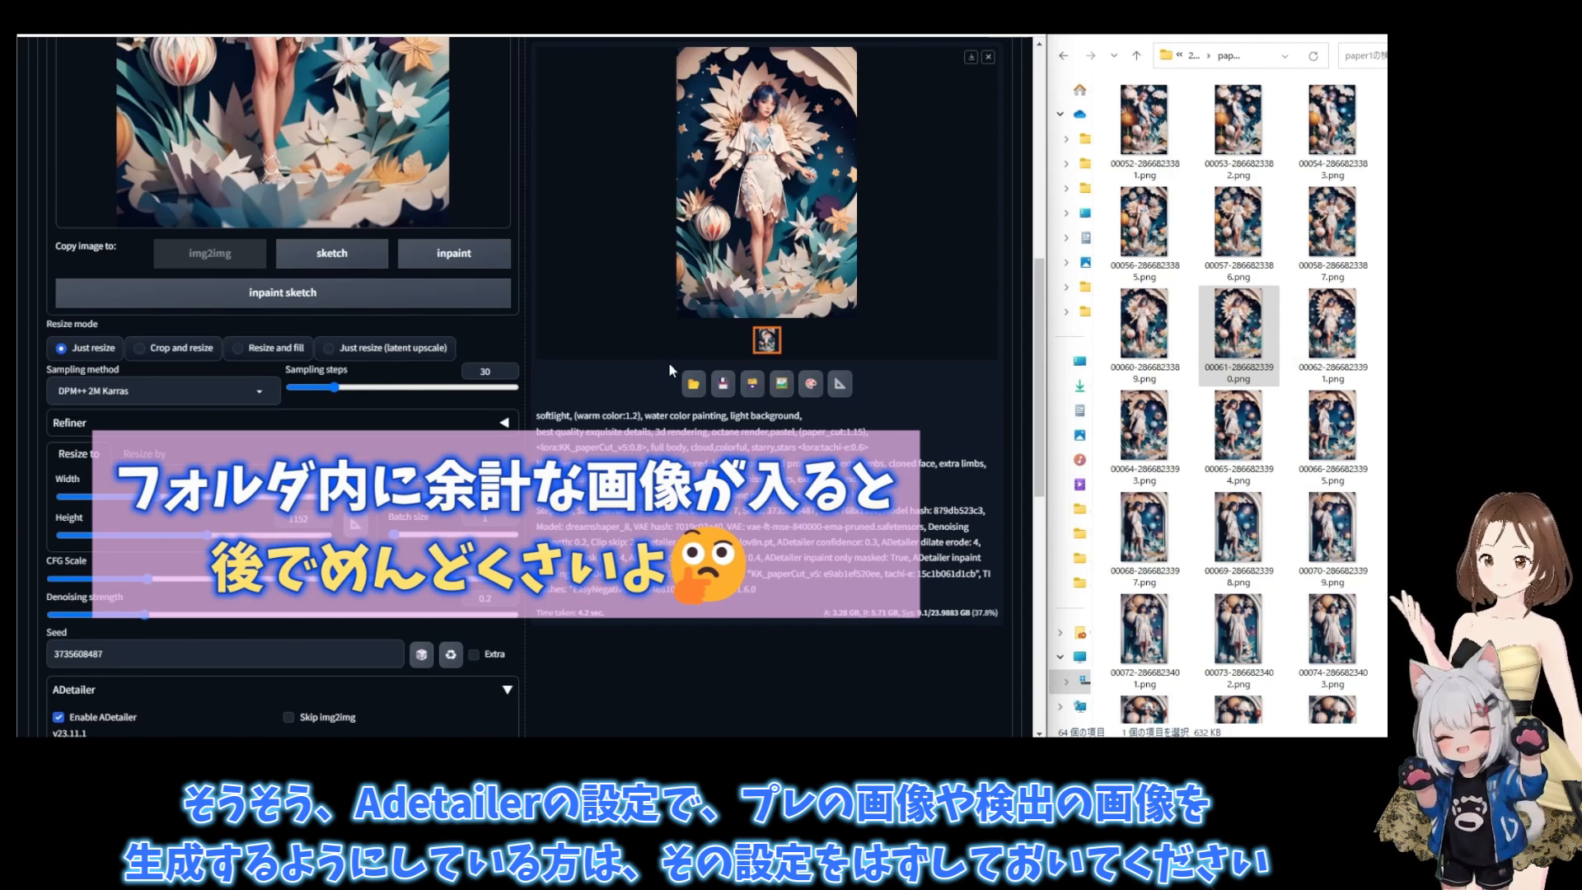
- Check the ADetailer settings for saving mask previews and saving images before ADetailer
scroll(669, 363, "up", 4)
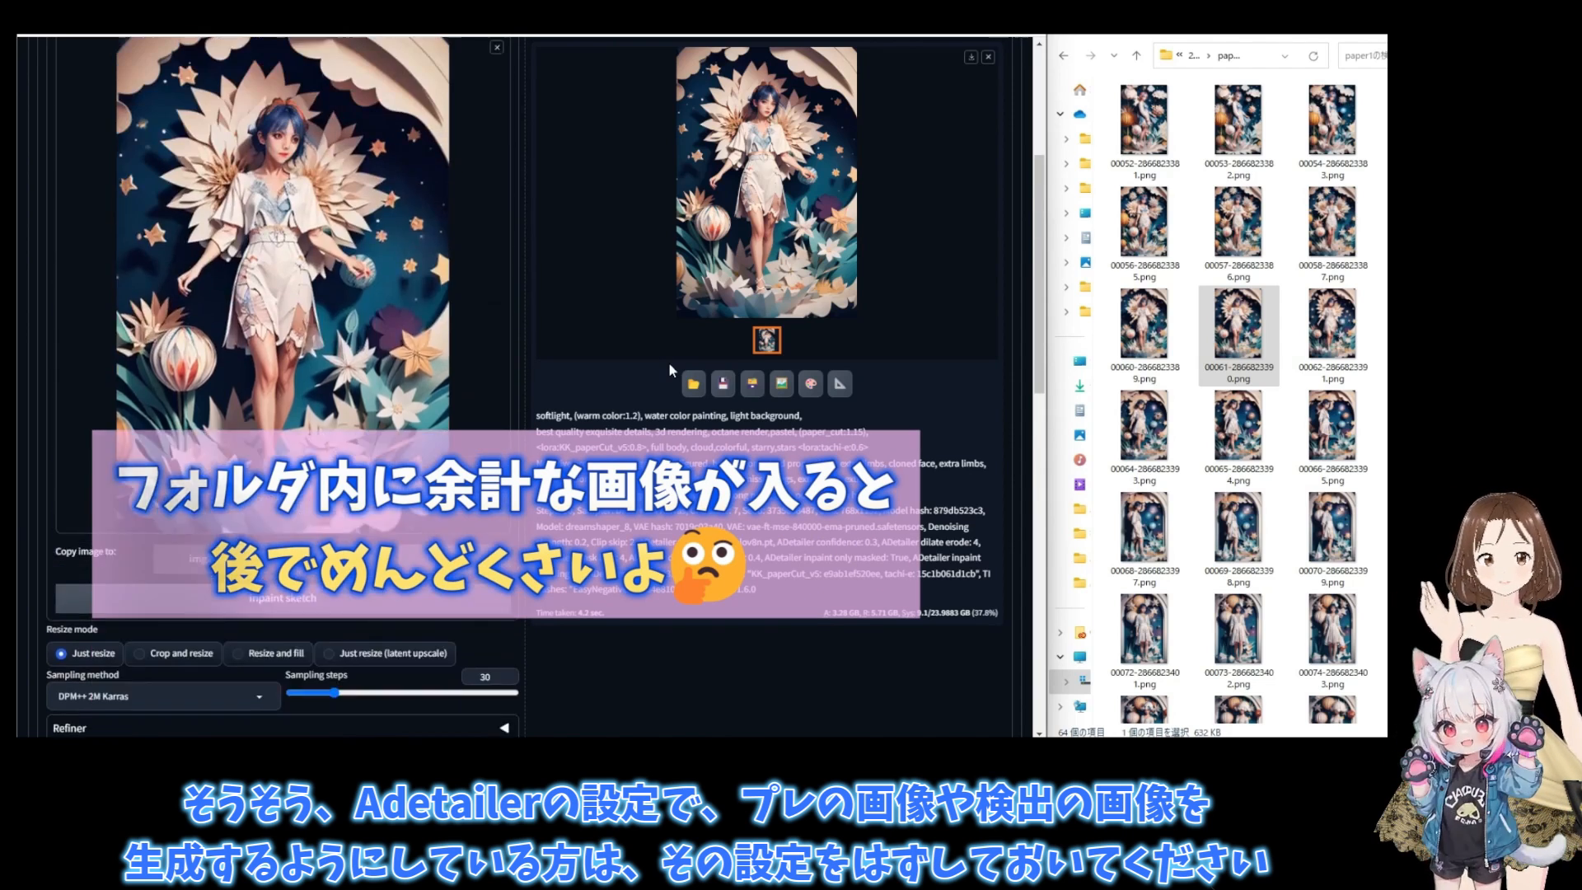
left_click(816, 115)
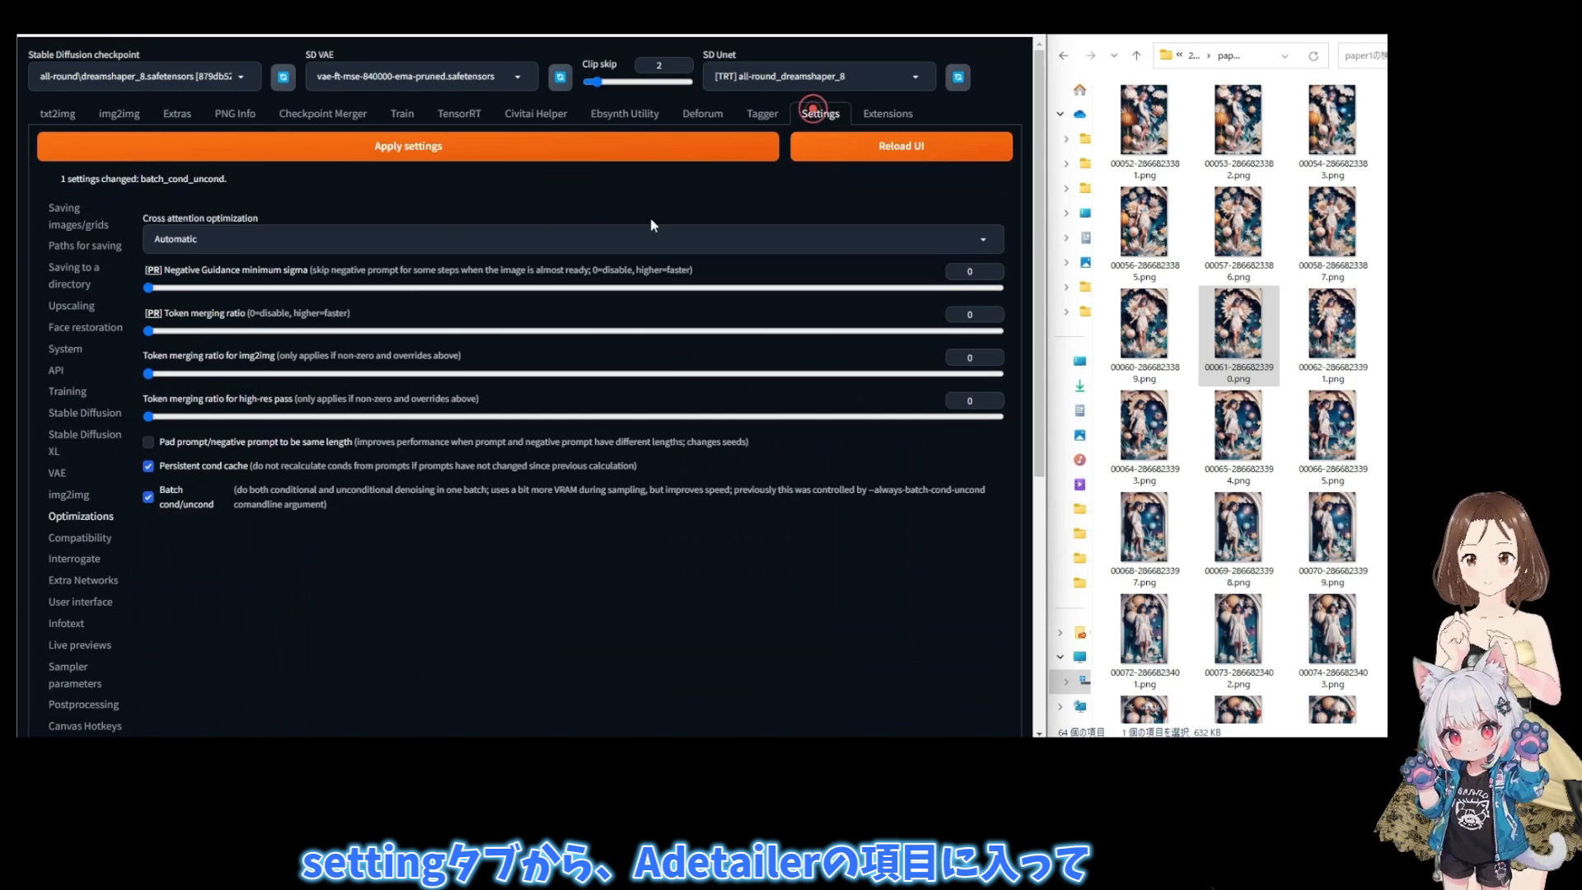
scroll(70, 540, "down", 2)
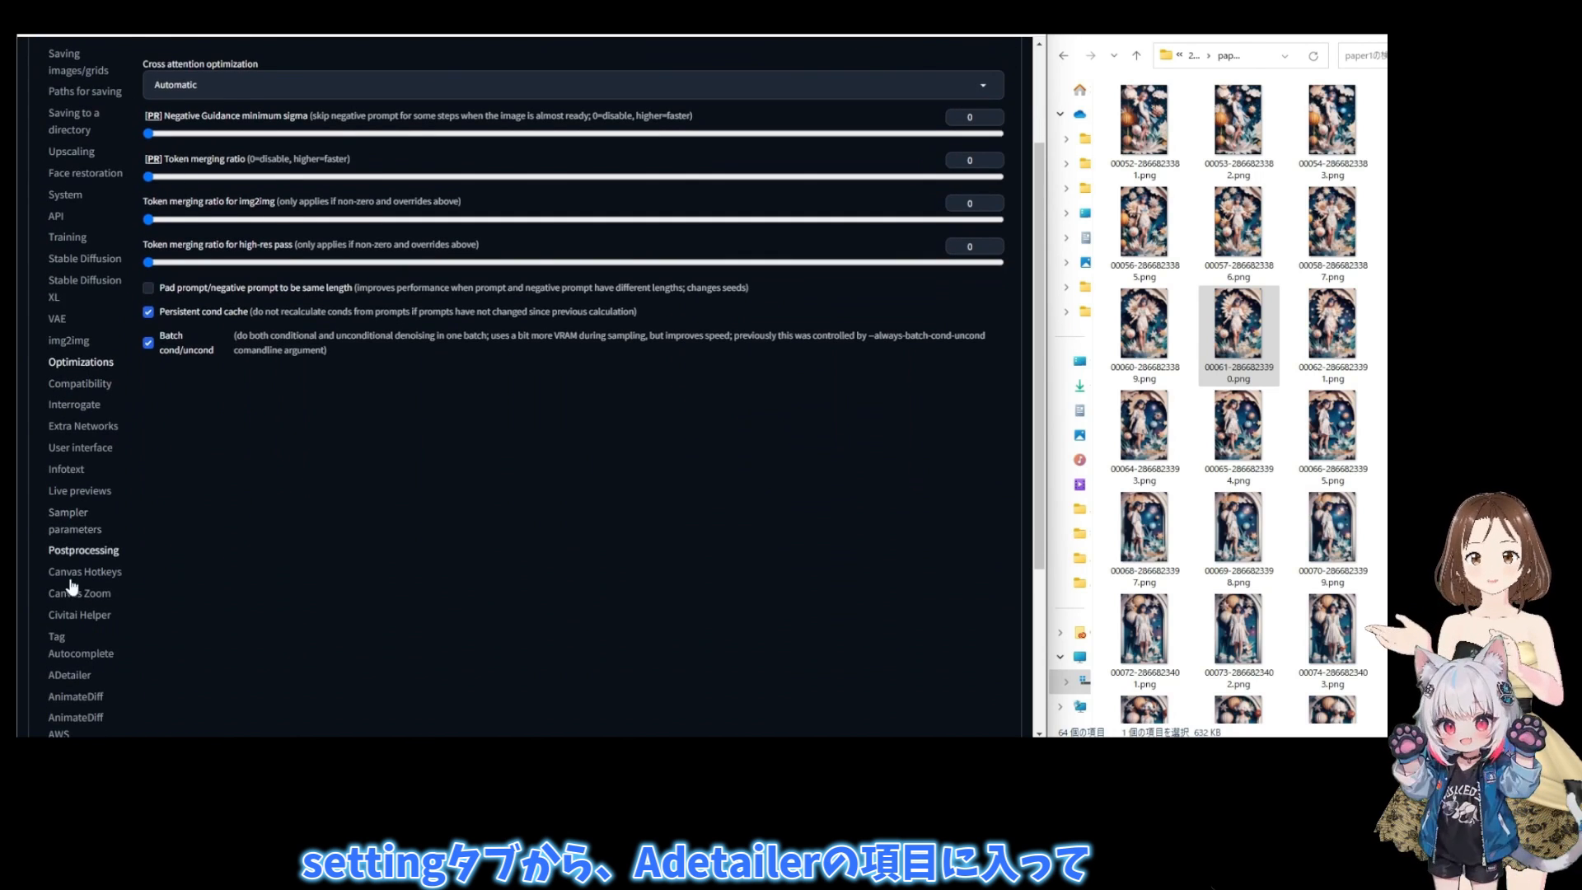
left_click(80, 674)
scroll(359, 495, "up", 3)
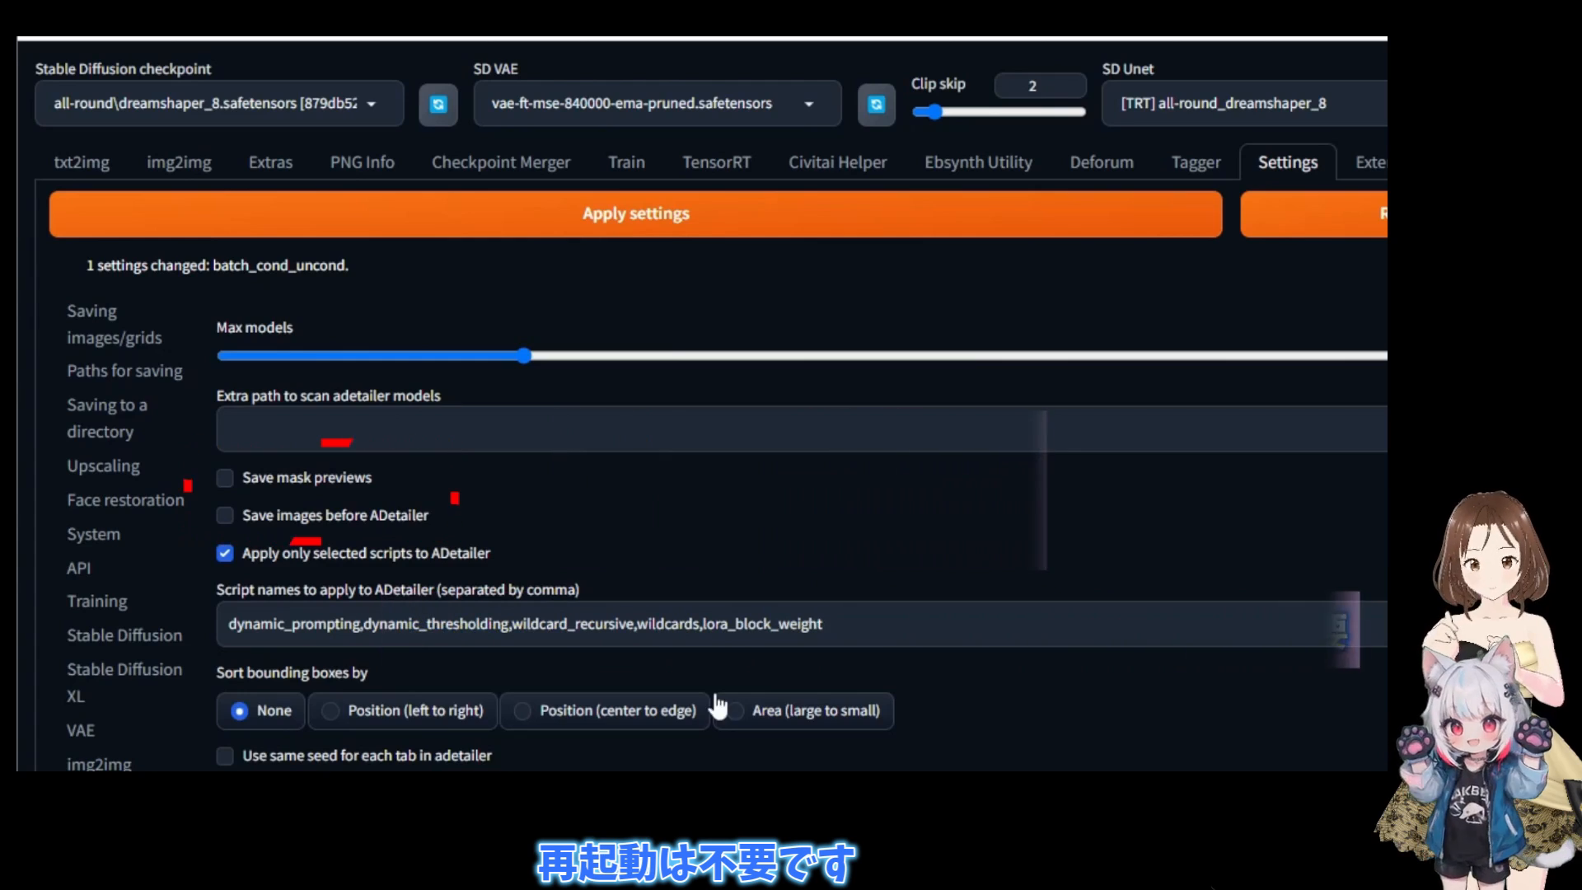
- Switch img2img to Batch mode and set the input directory to the copied path of the paper1 folder in 2023-11-21
left_click(188, 164)
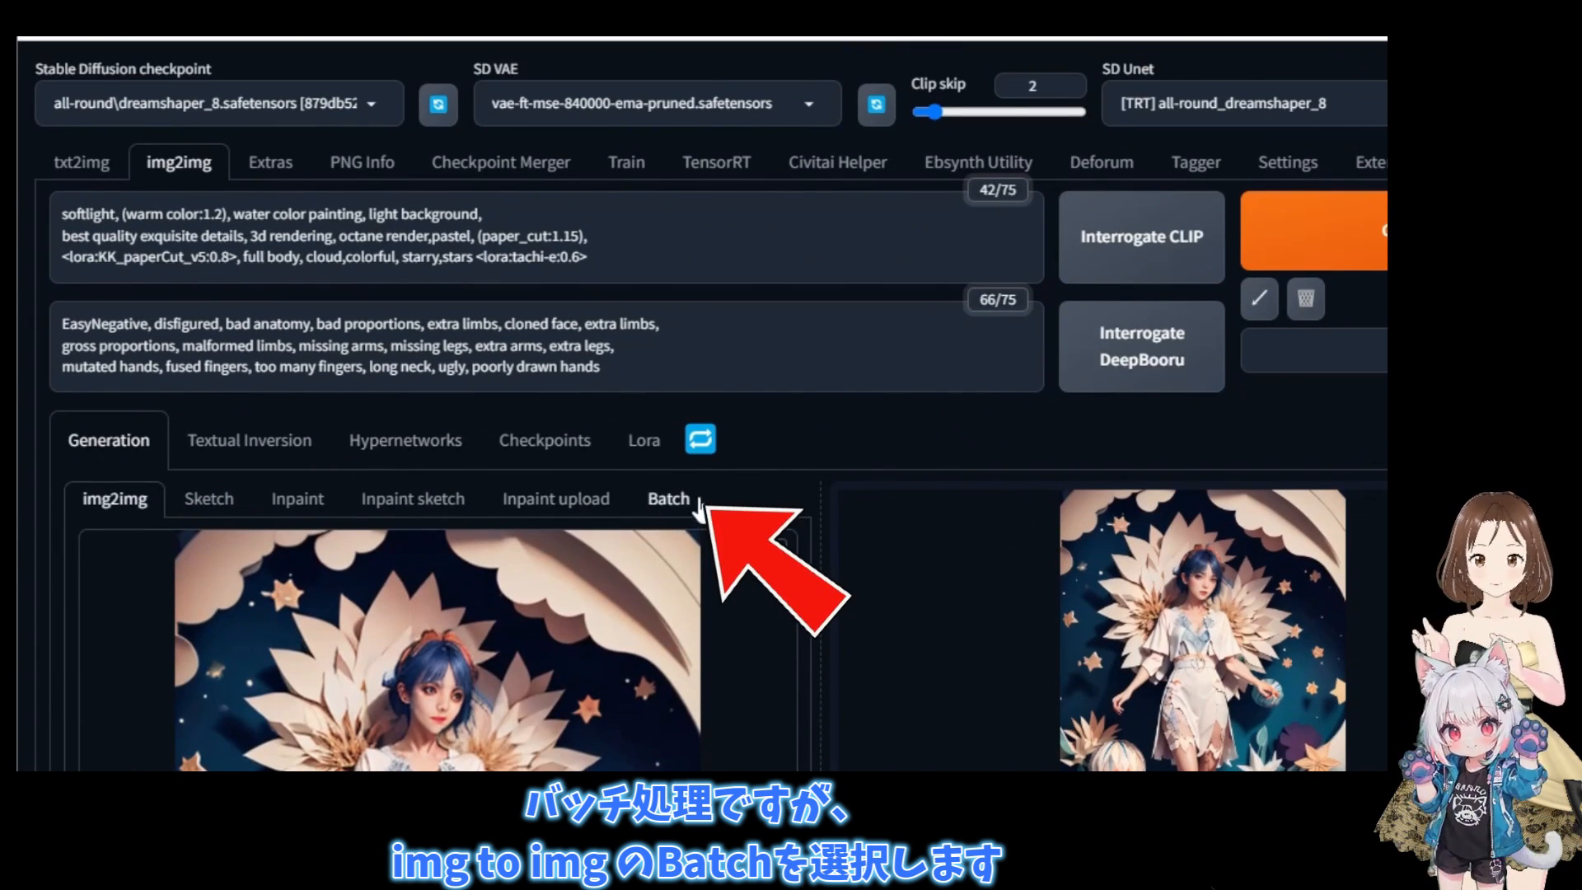
left_click(670, 501)
scroll(651, 543, "down", 3)
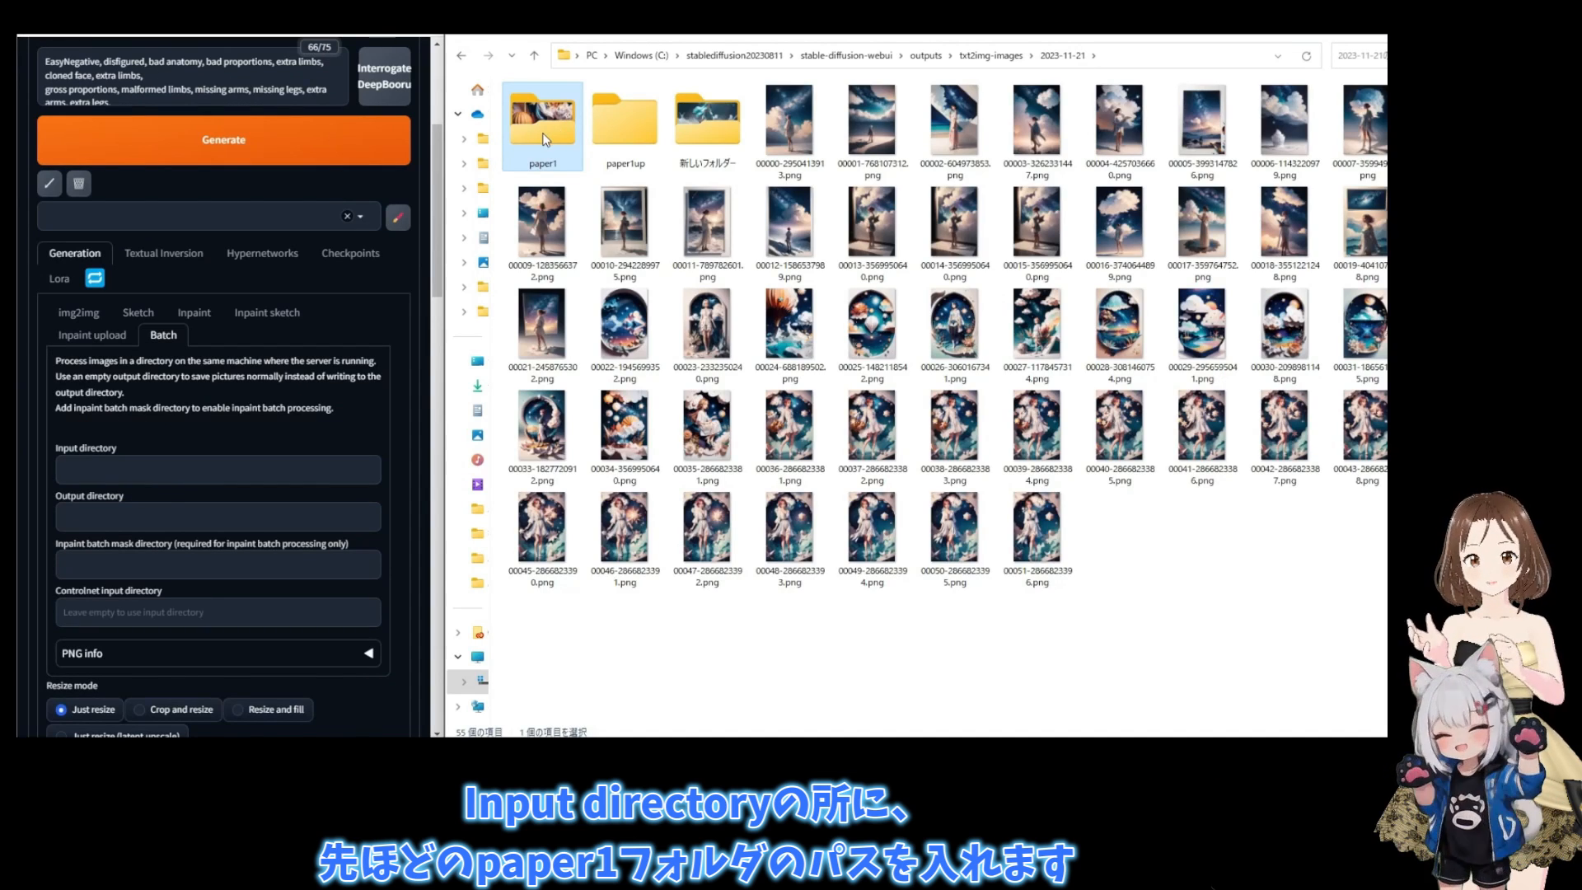
double_click(544, 140)
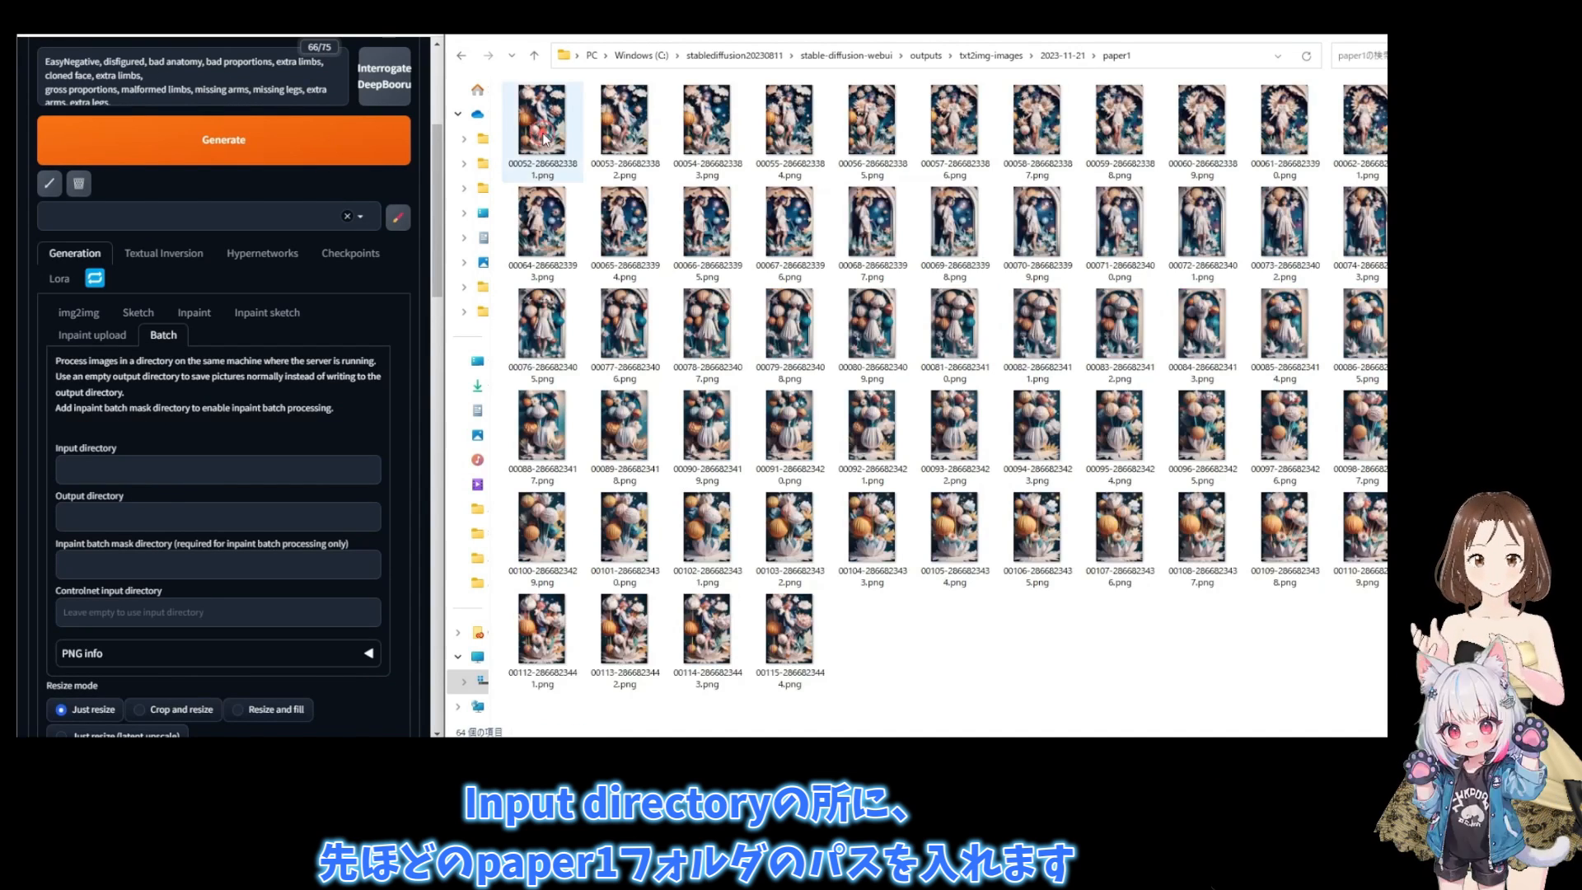
left_click(1195, 57)
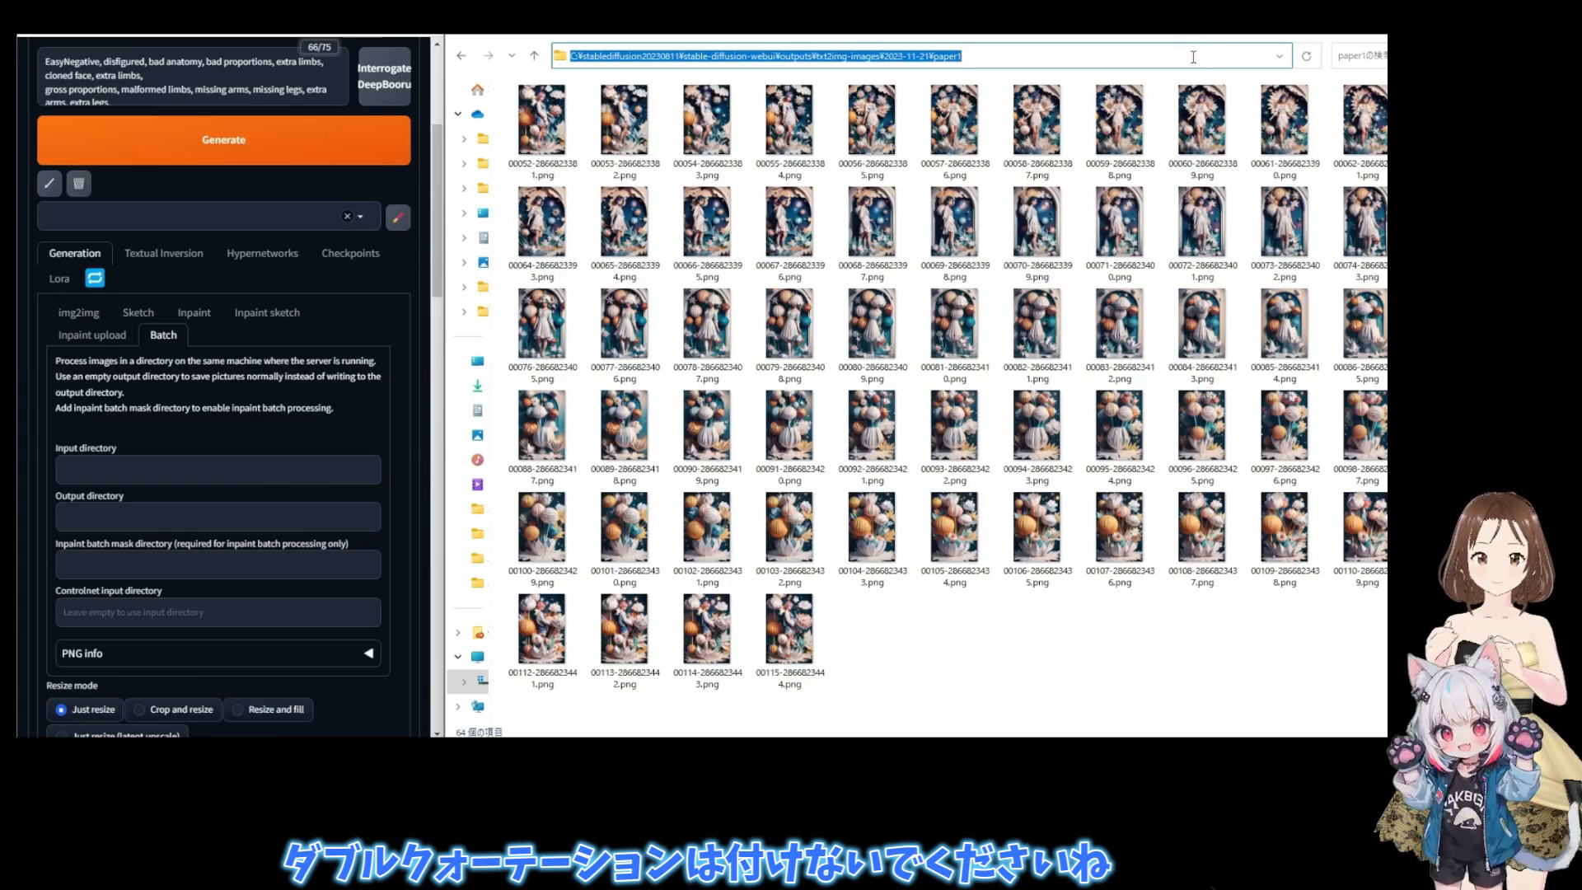
left_click_drag(447, 115, 992, 133)
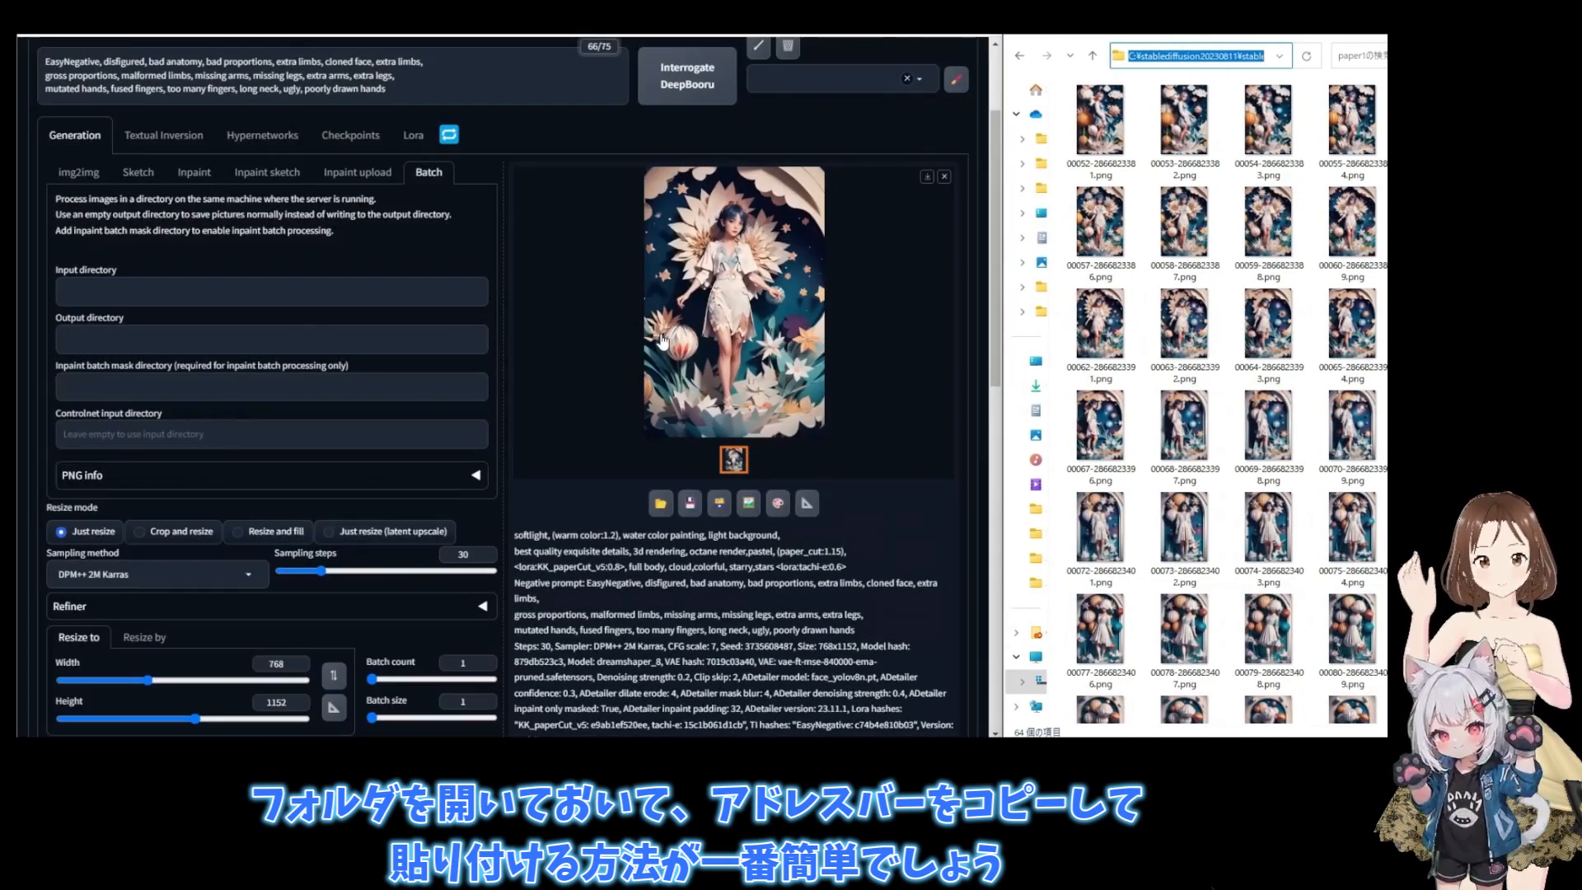
left_click(323, 297)
type("C:\\stablediffusion20230811\\stable-diffusion-webui\\outputs\\txt2img-images\\2023-11-21\\paper1")
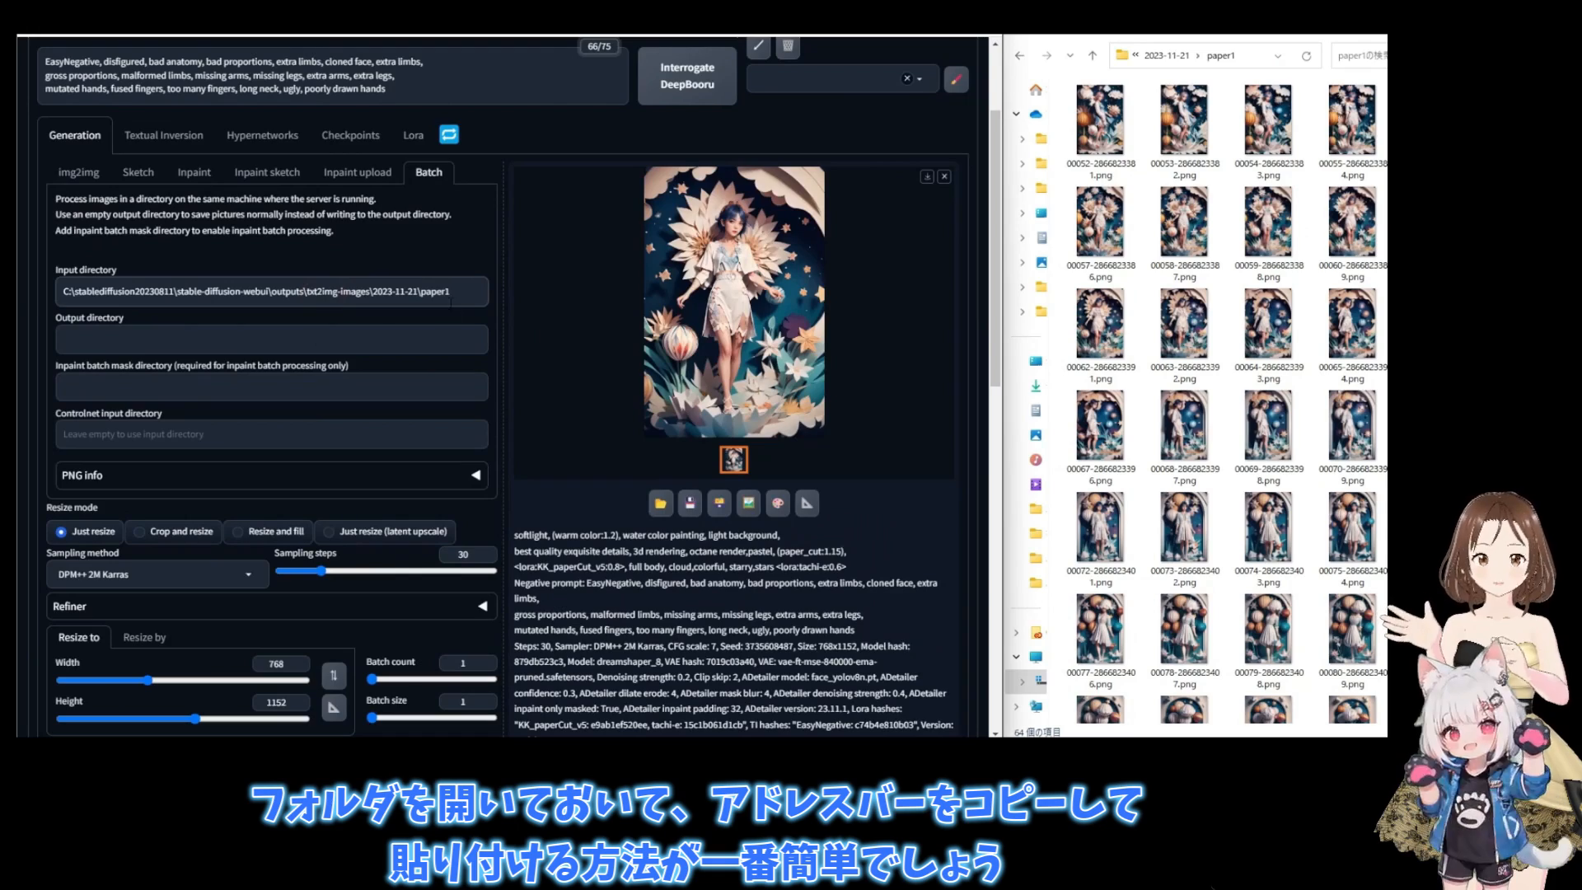
- Set the batch output directory to the copied path of the paper1up folder in 2023-11-21
left_click_drag(1002, 80, 597, 126)
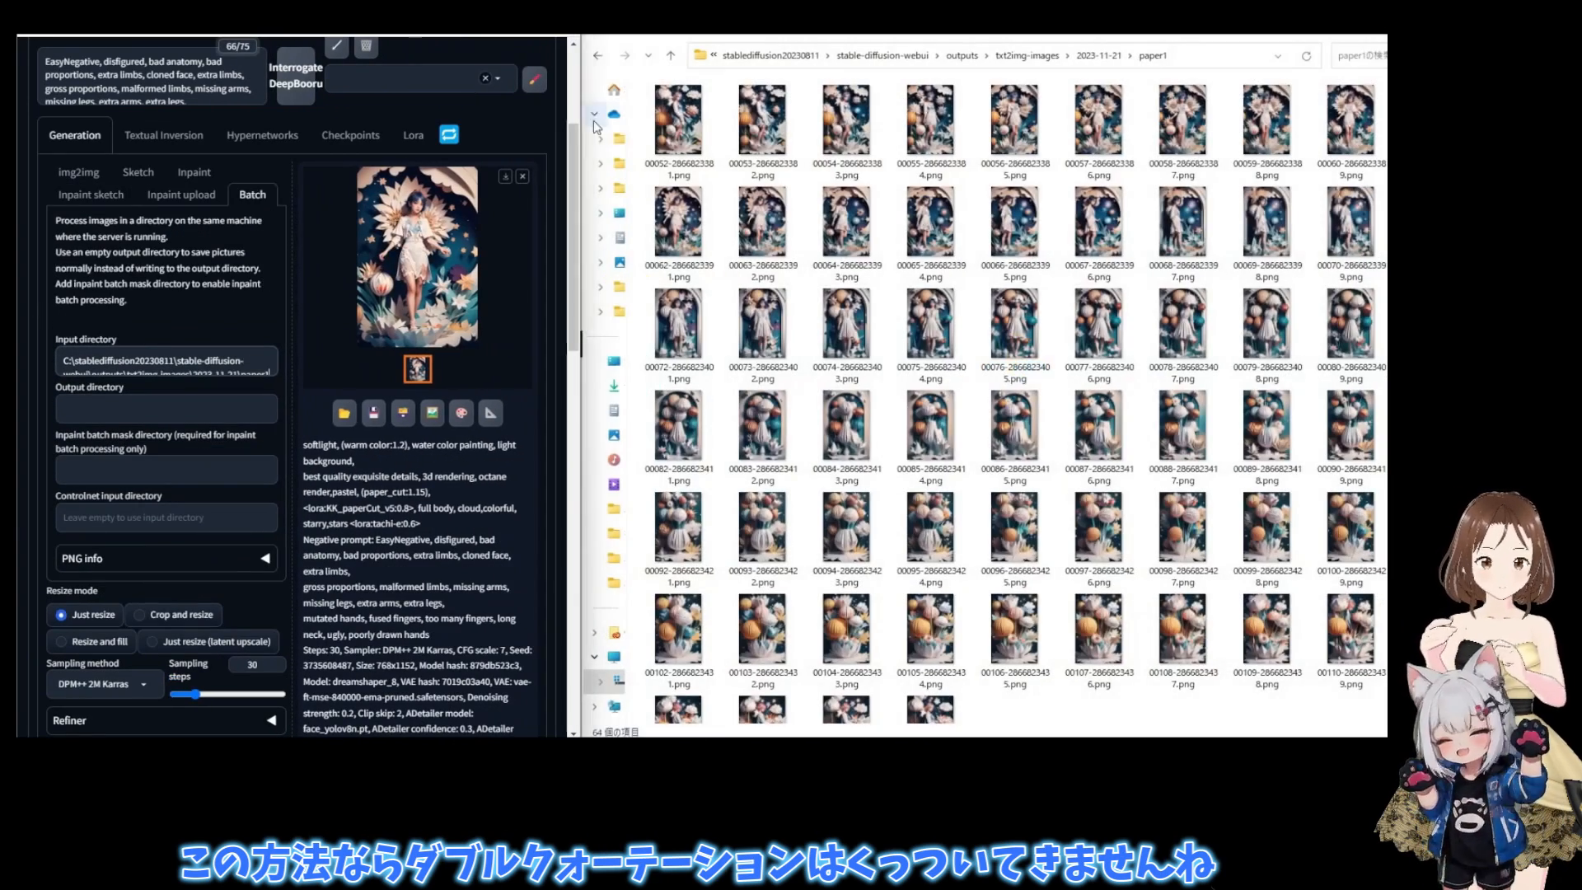
left_click(1079, 58)
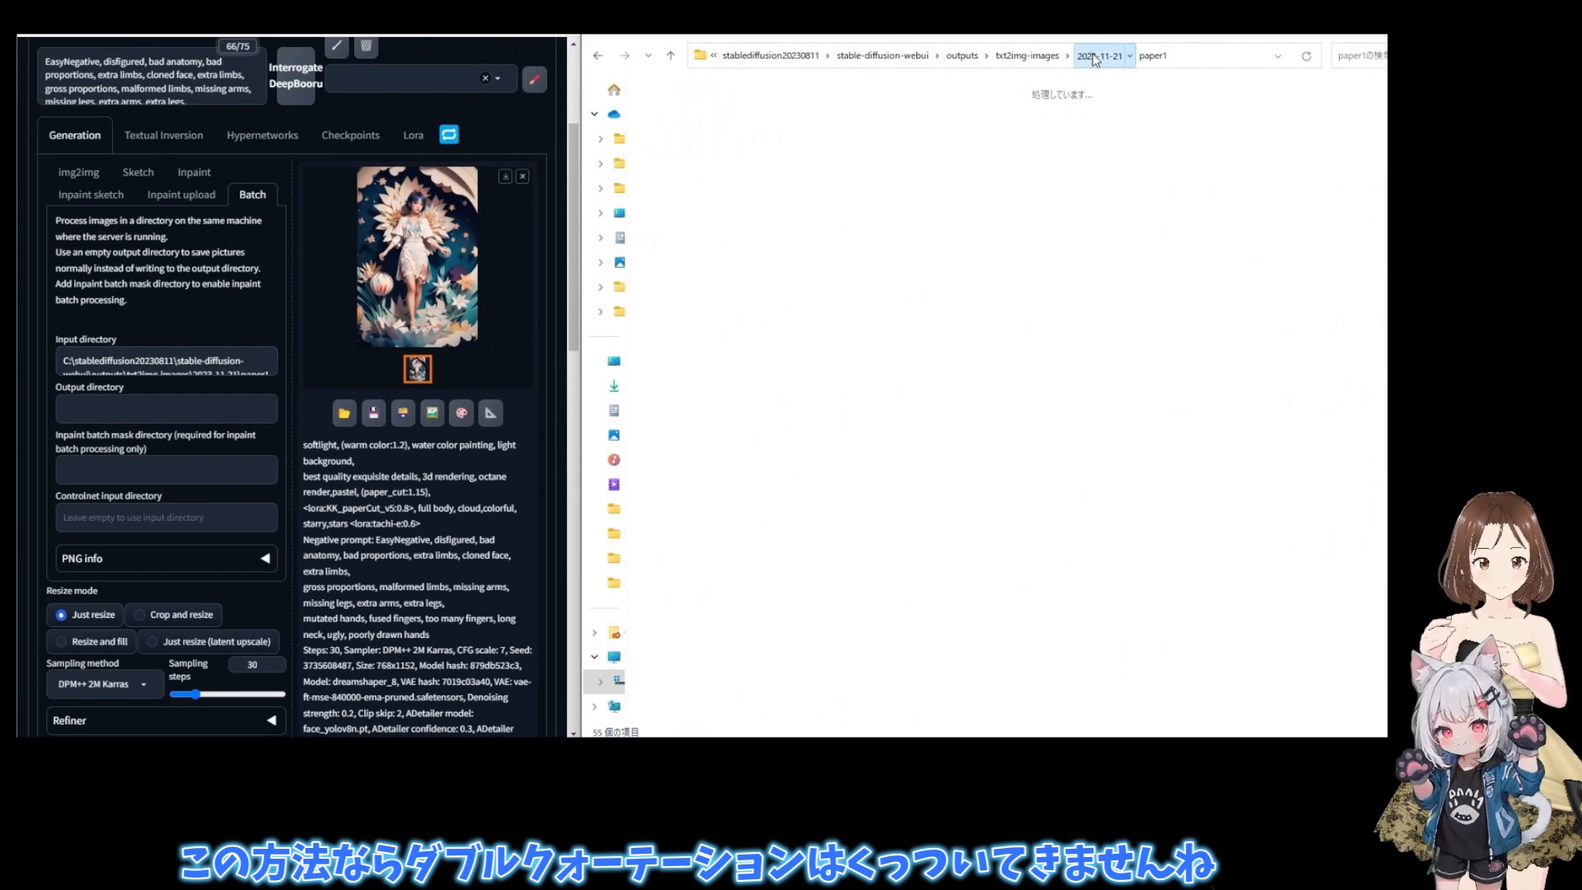
double_click(759, 137)
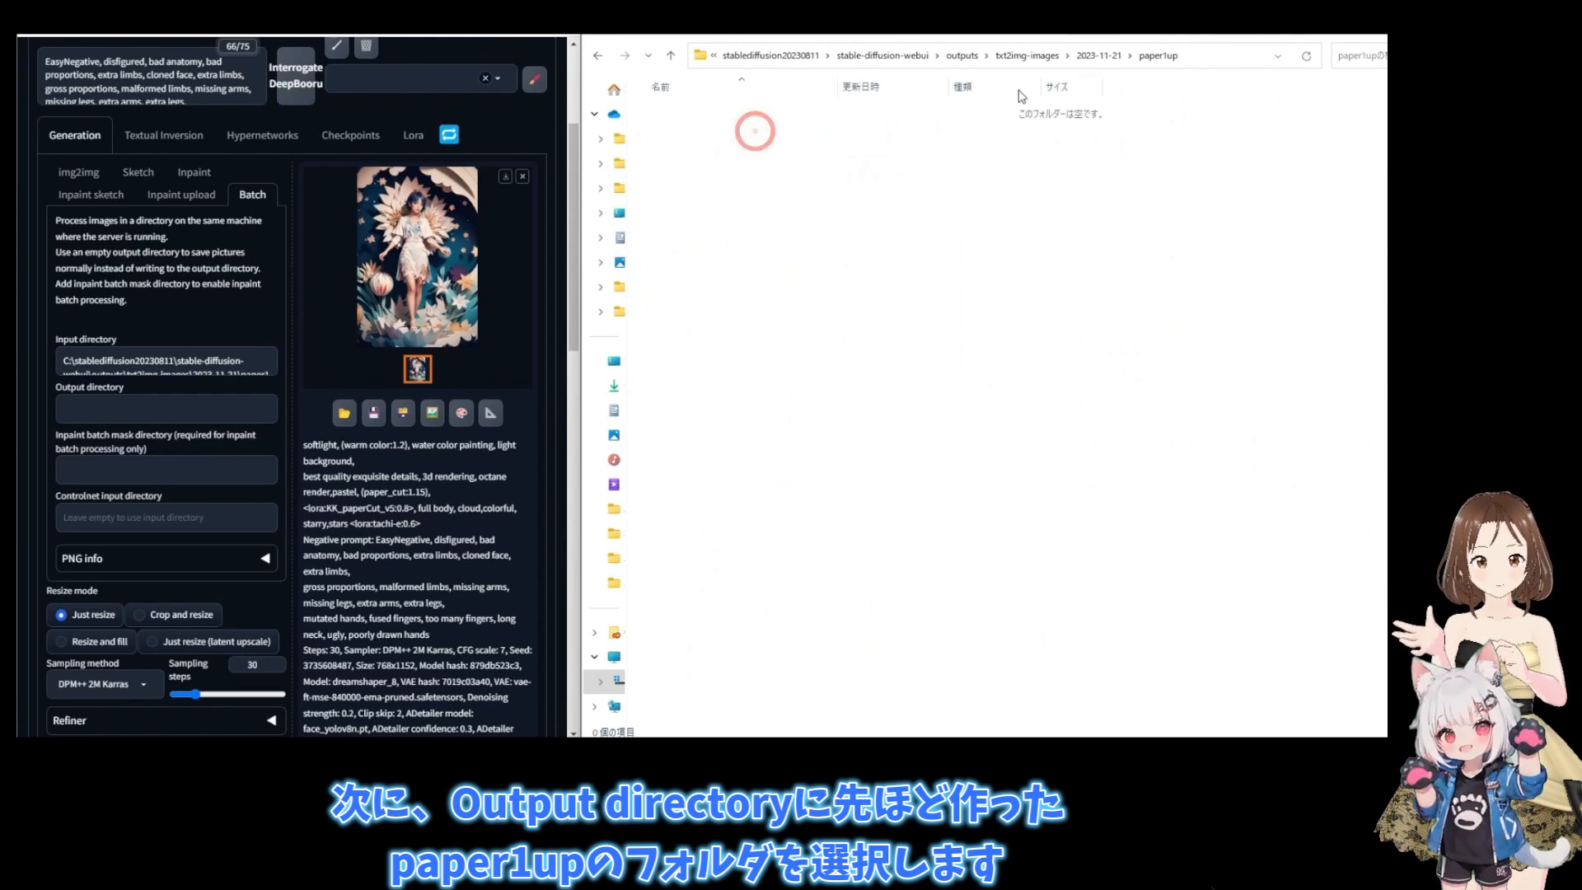
left_click(1194, 59)
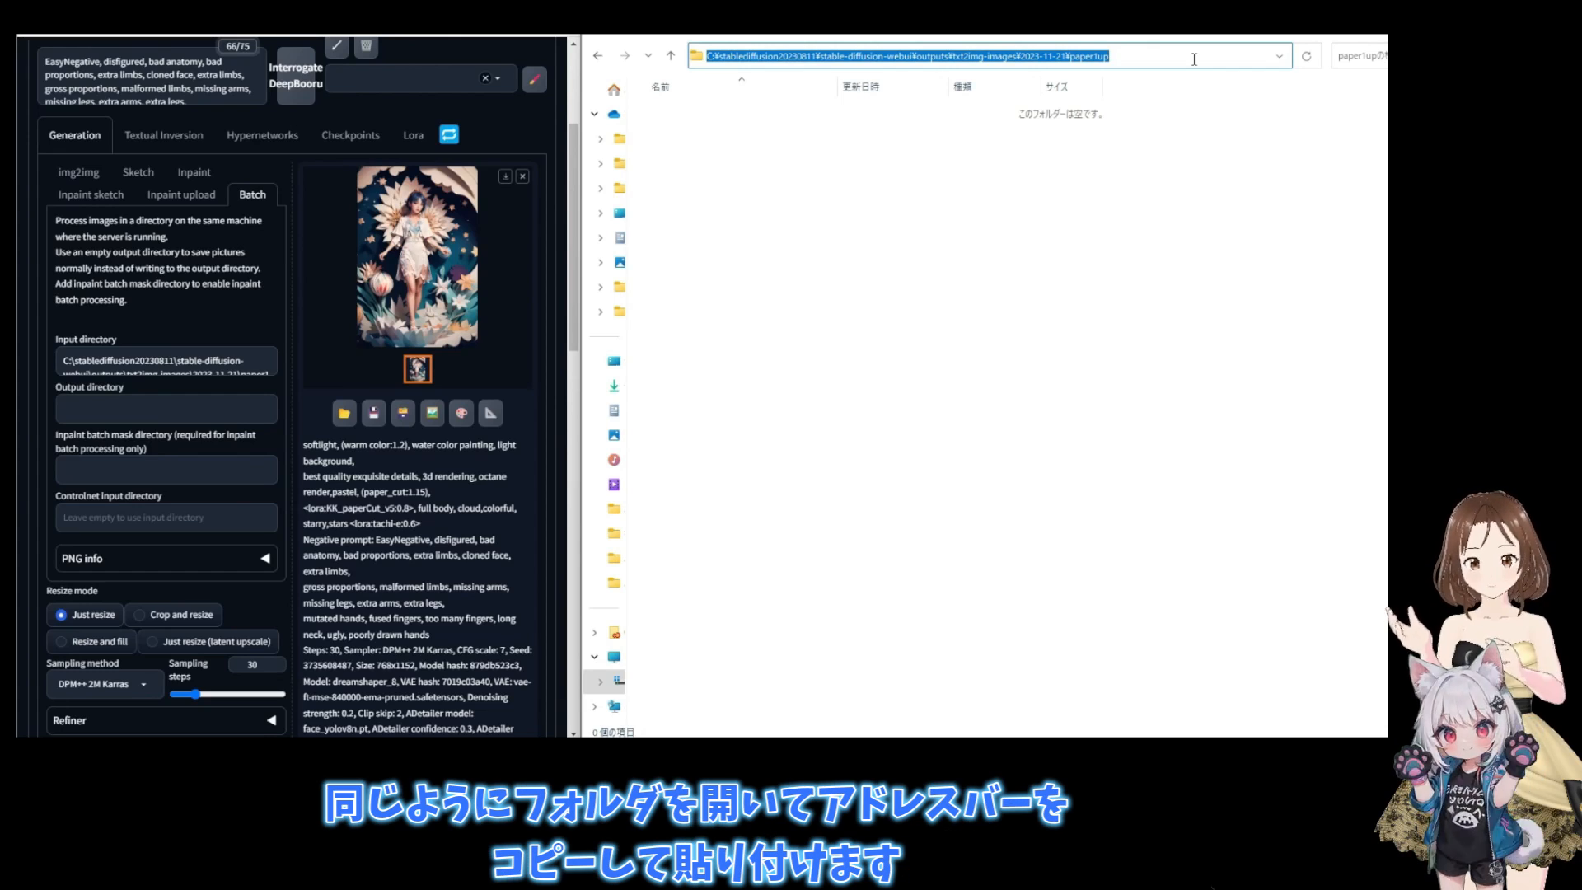
left_click_drag(582, 203, 1060, 204)
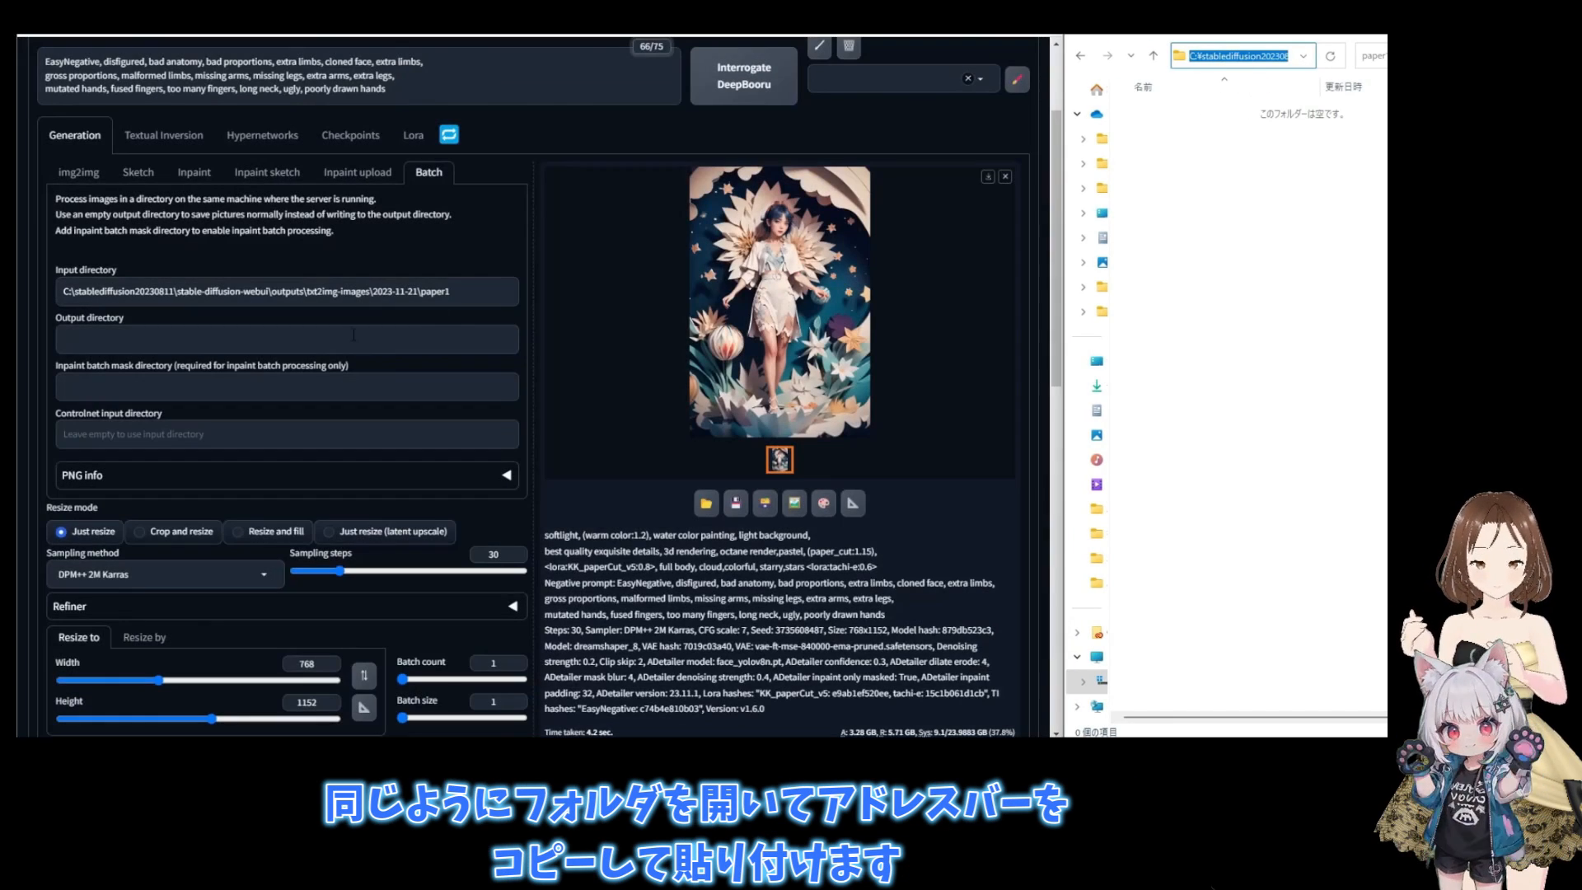
left_click(339, 345)
key("ctrl+v")
- Run the img2img batch generation on the paper1 frames
scroll(403, 382, "up", 2)
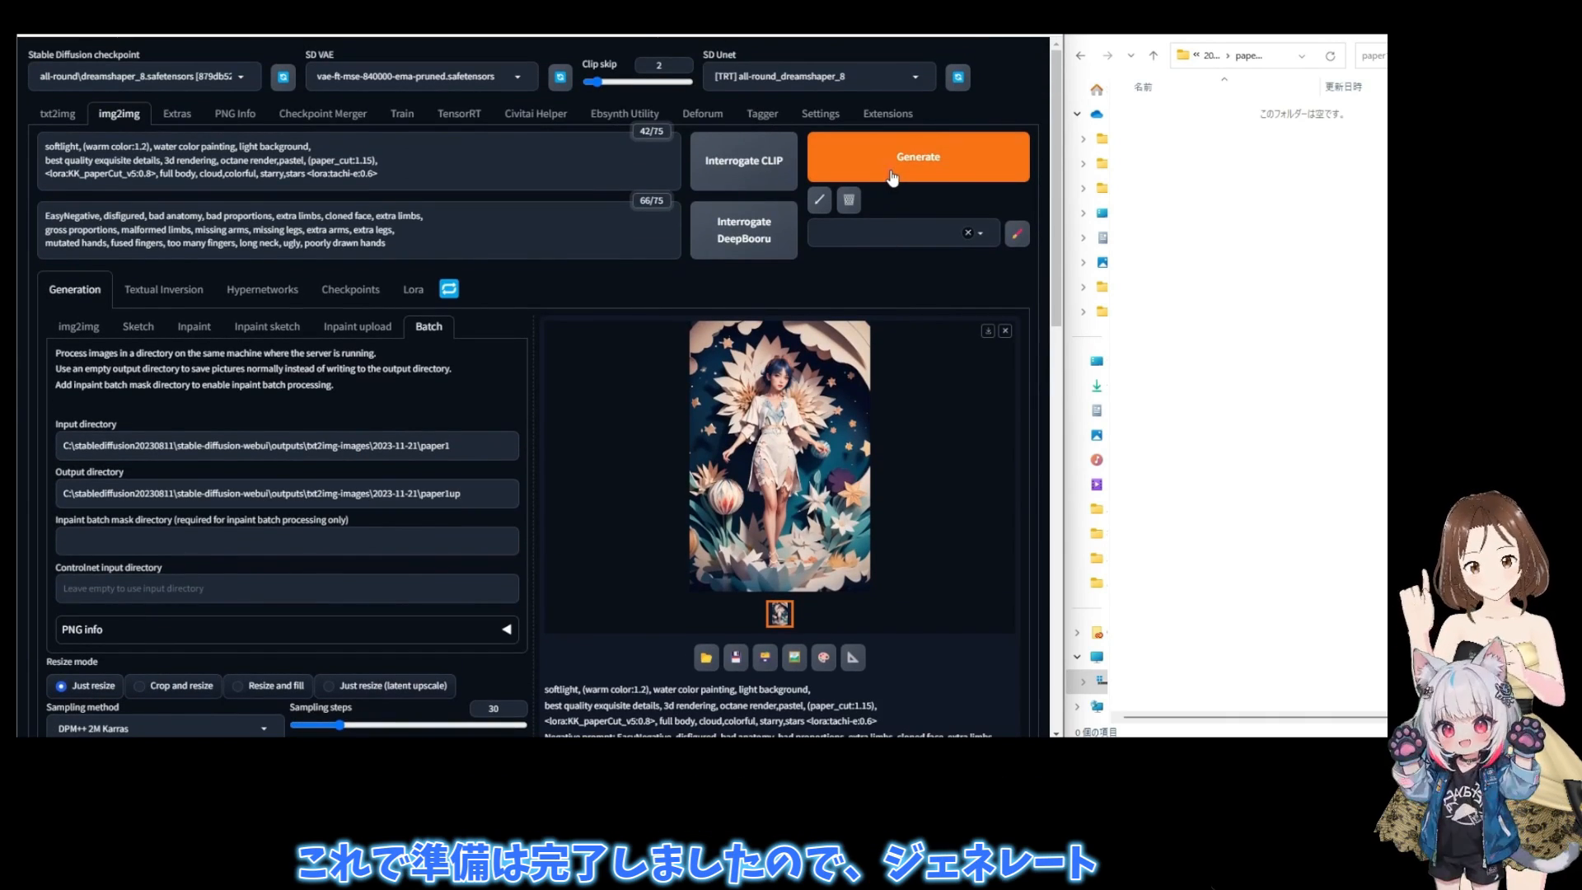
left_click(891, 175)
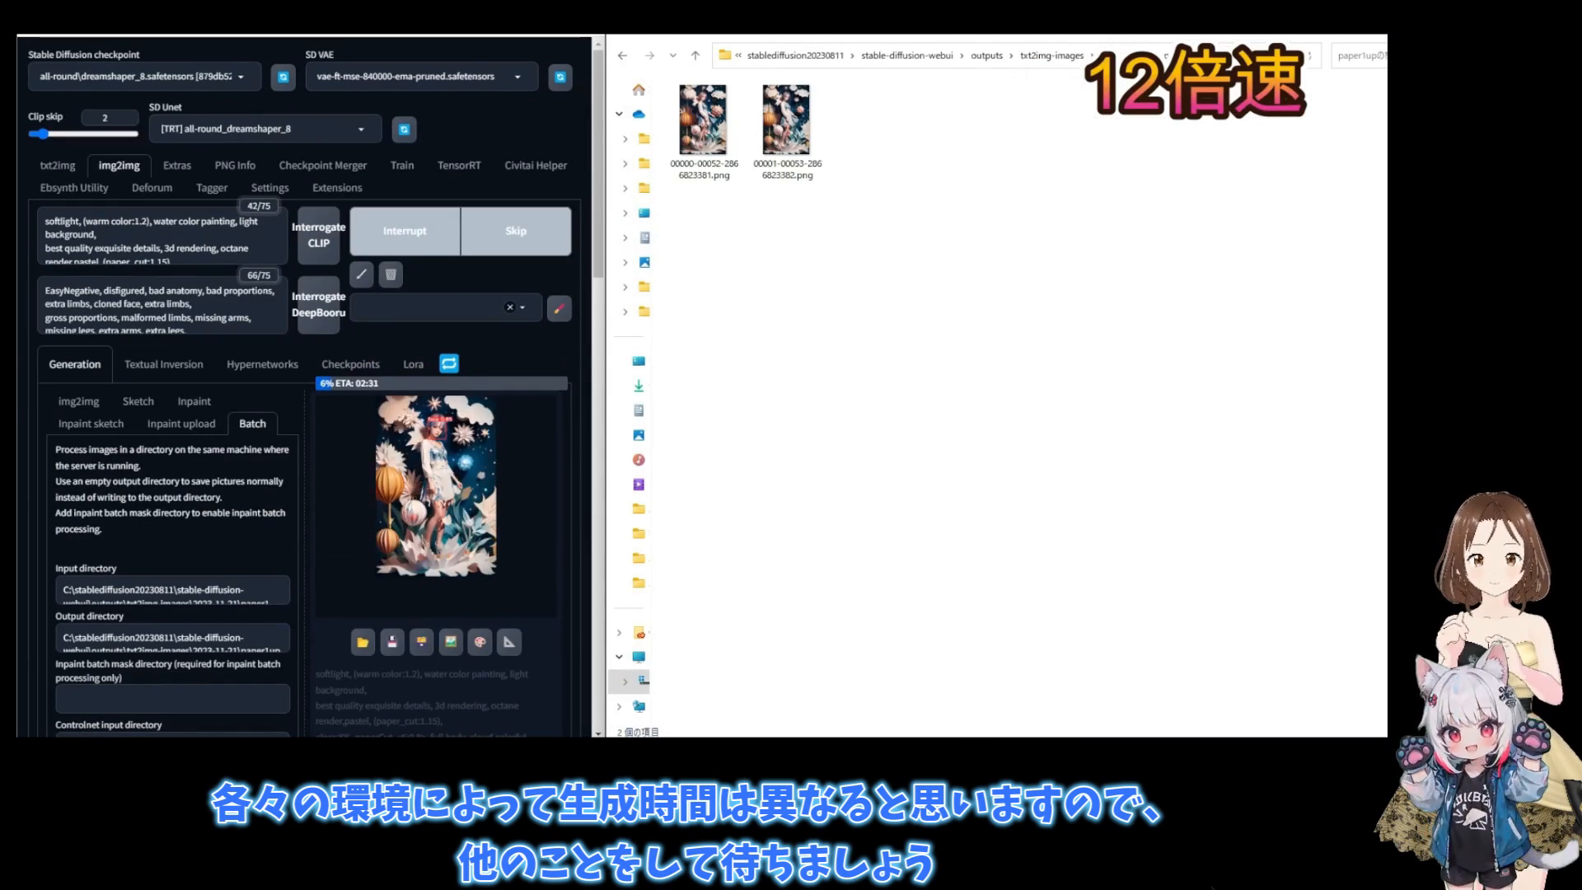
key("alt+F4")
key("alt+Tab")
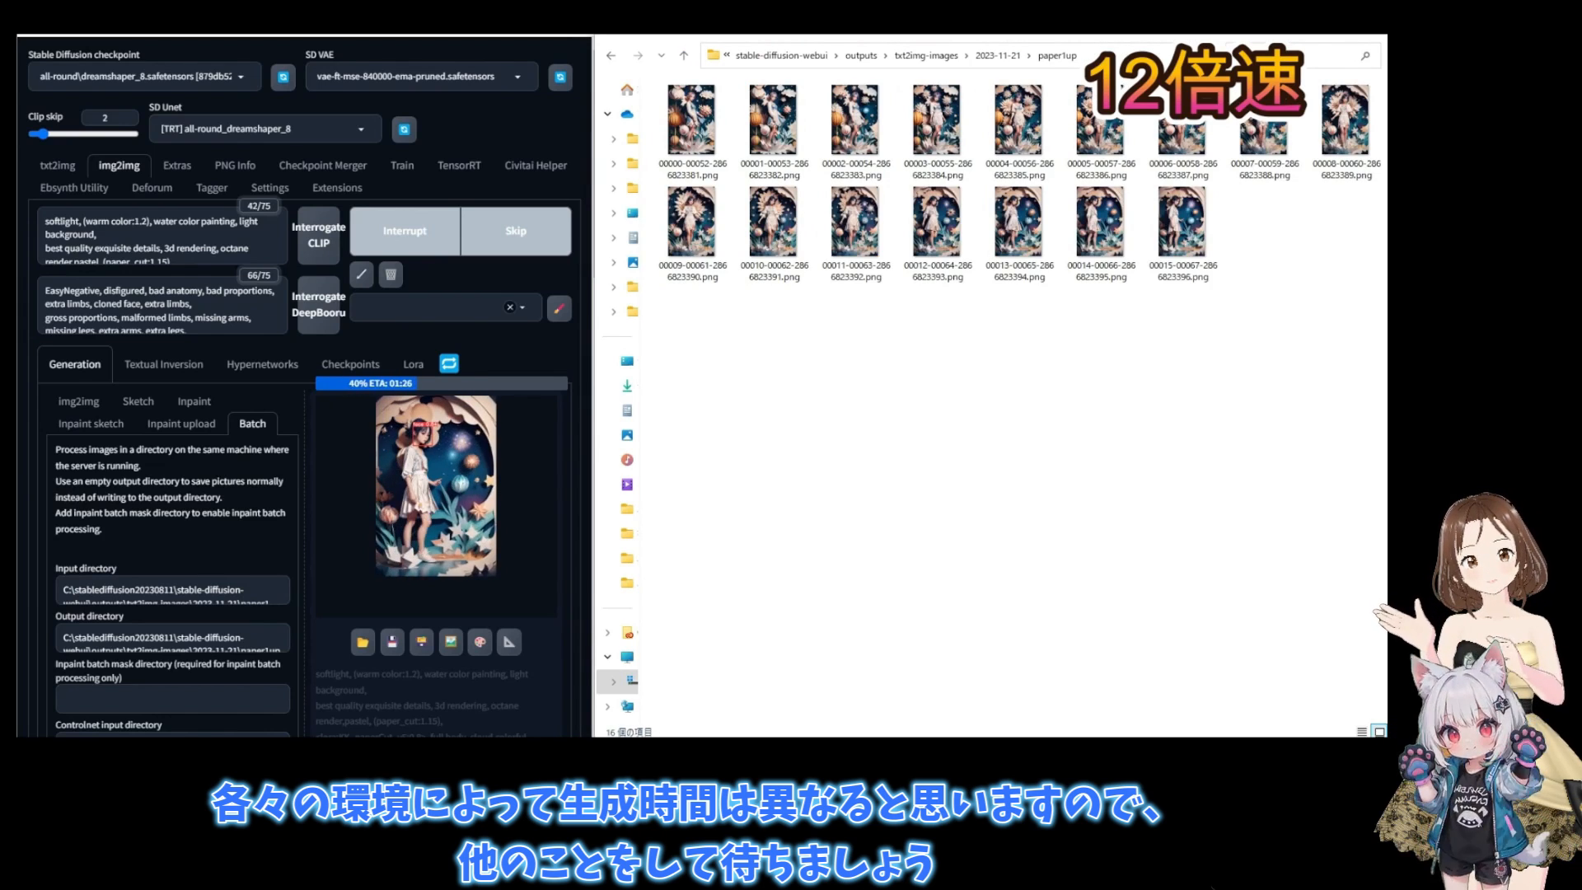
- Monitor the batch progress and the images arriving in paper1up, and check the total generation time
scroll(173, 590, "down", 1)
scroll(489, 583, "down", 6)
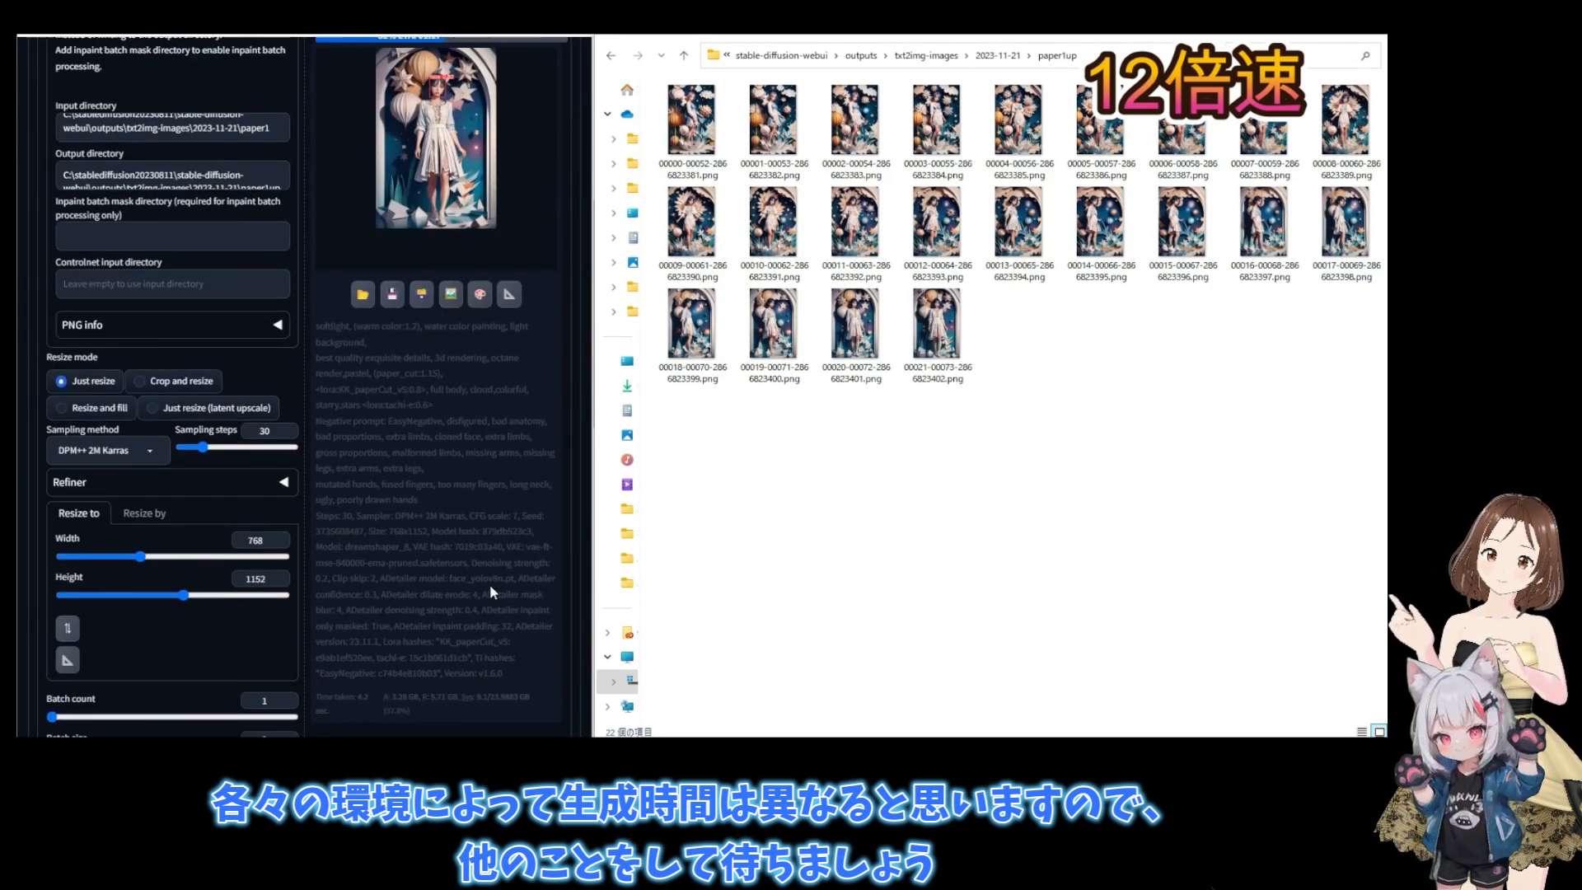
scroll(490, 584, "up", 6)
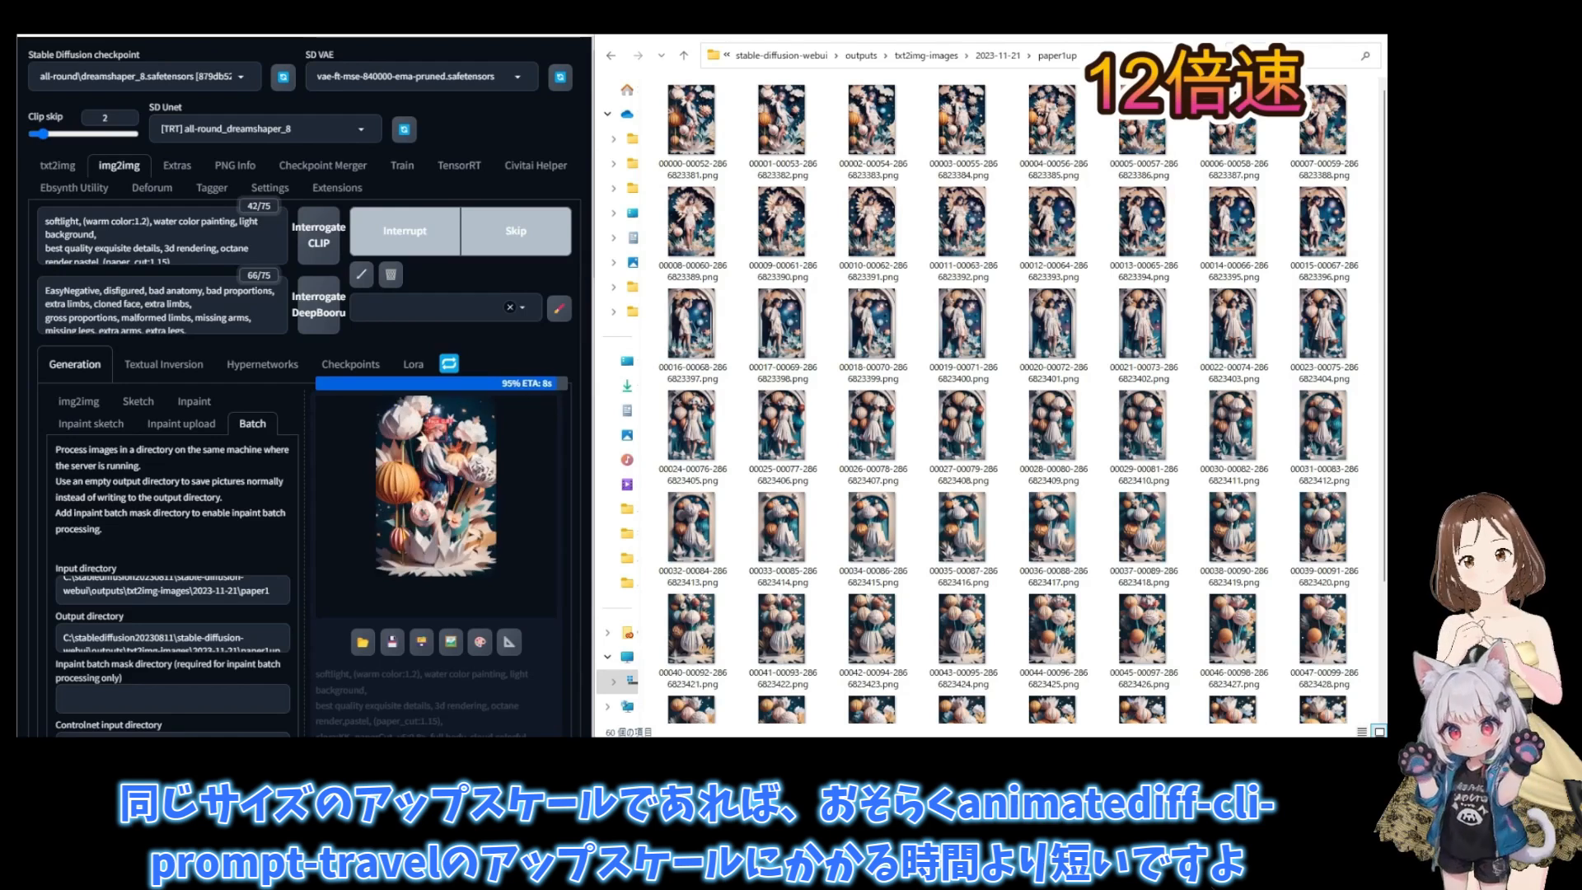
scroll(576, 227, "down", 3)
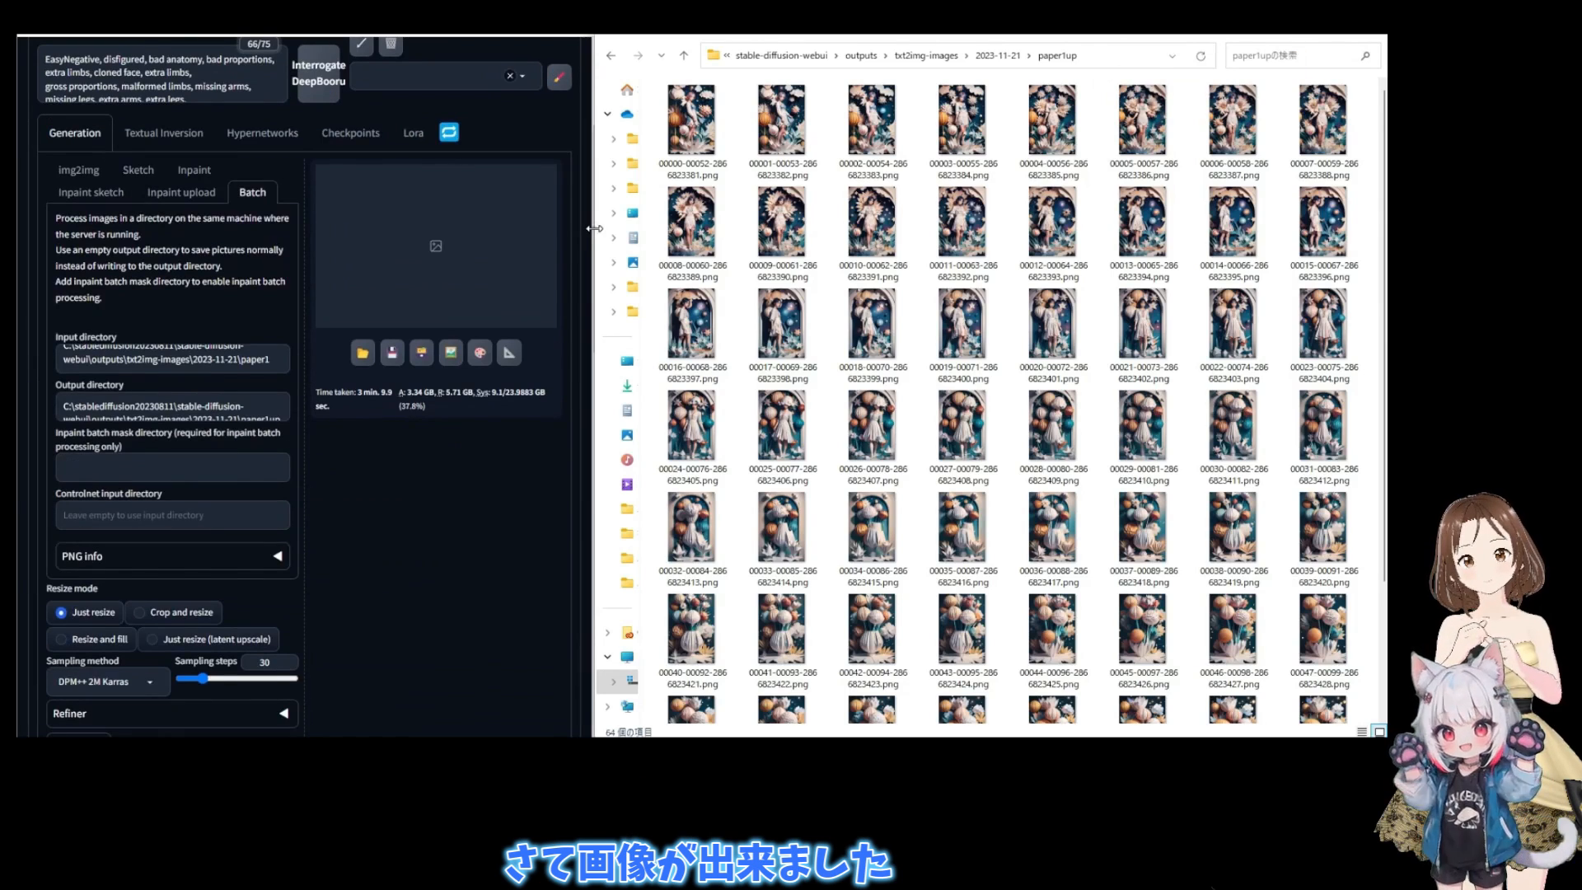
scroll(828, 377, "down", 2)
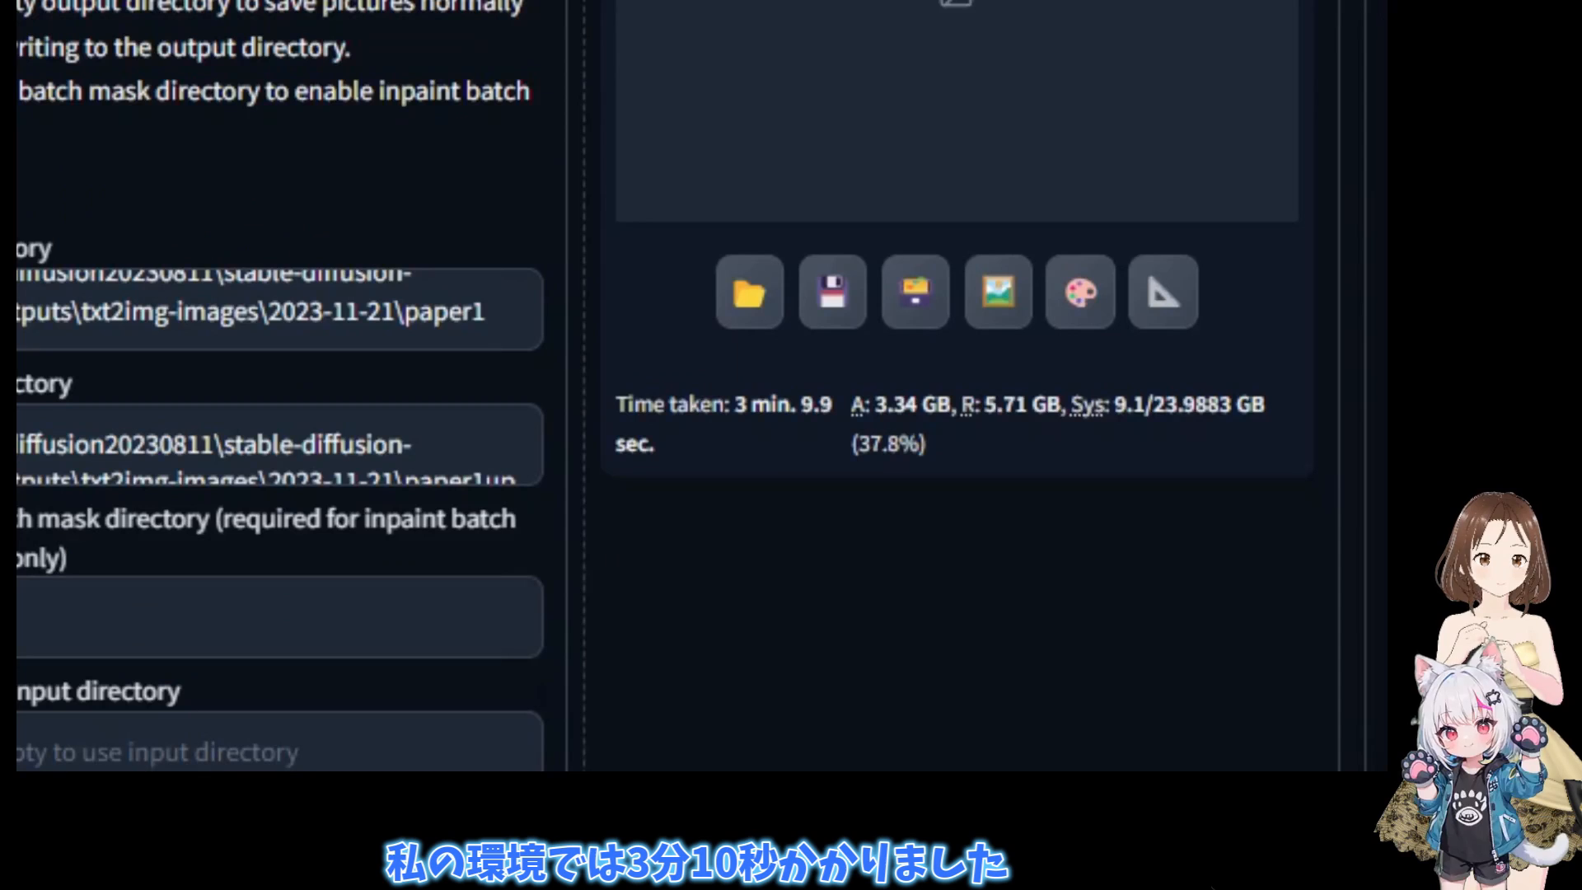
left_click(1387, 321)
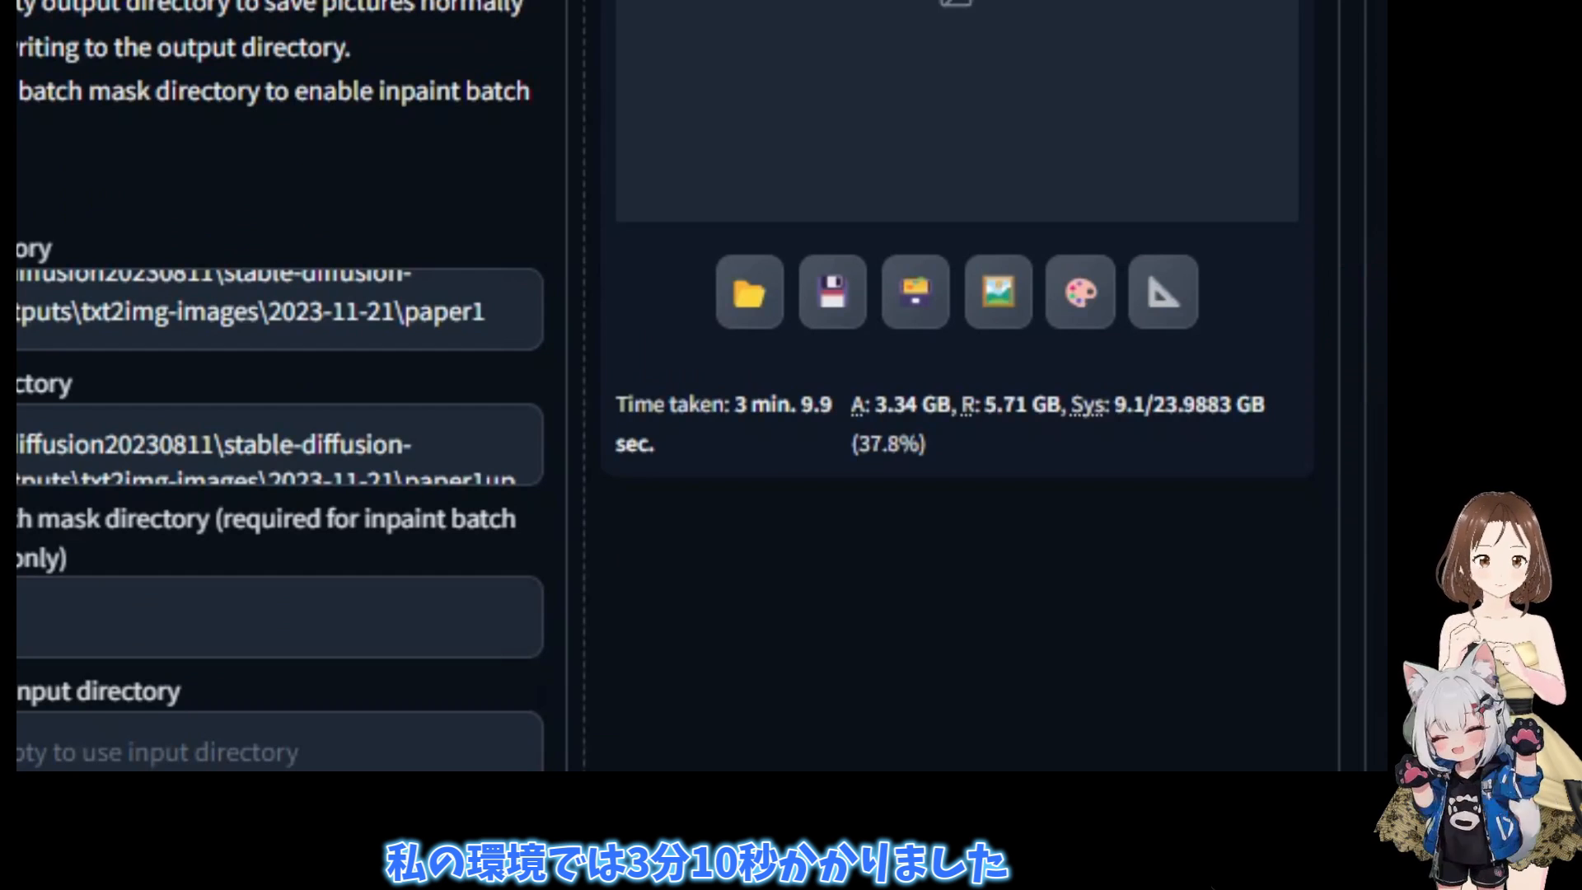
left_click(1411, 360)
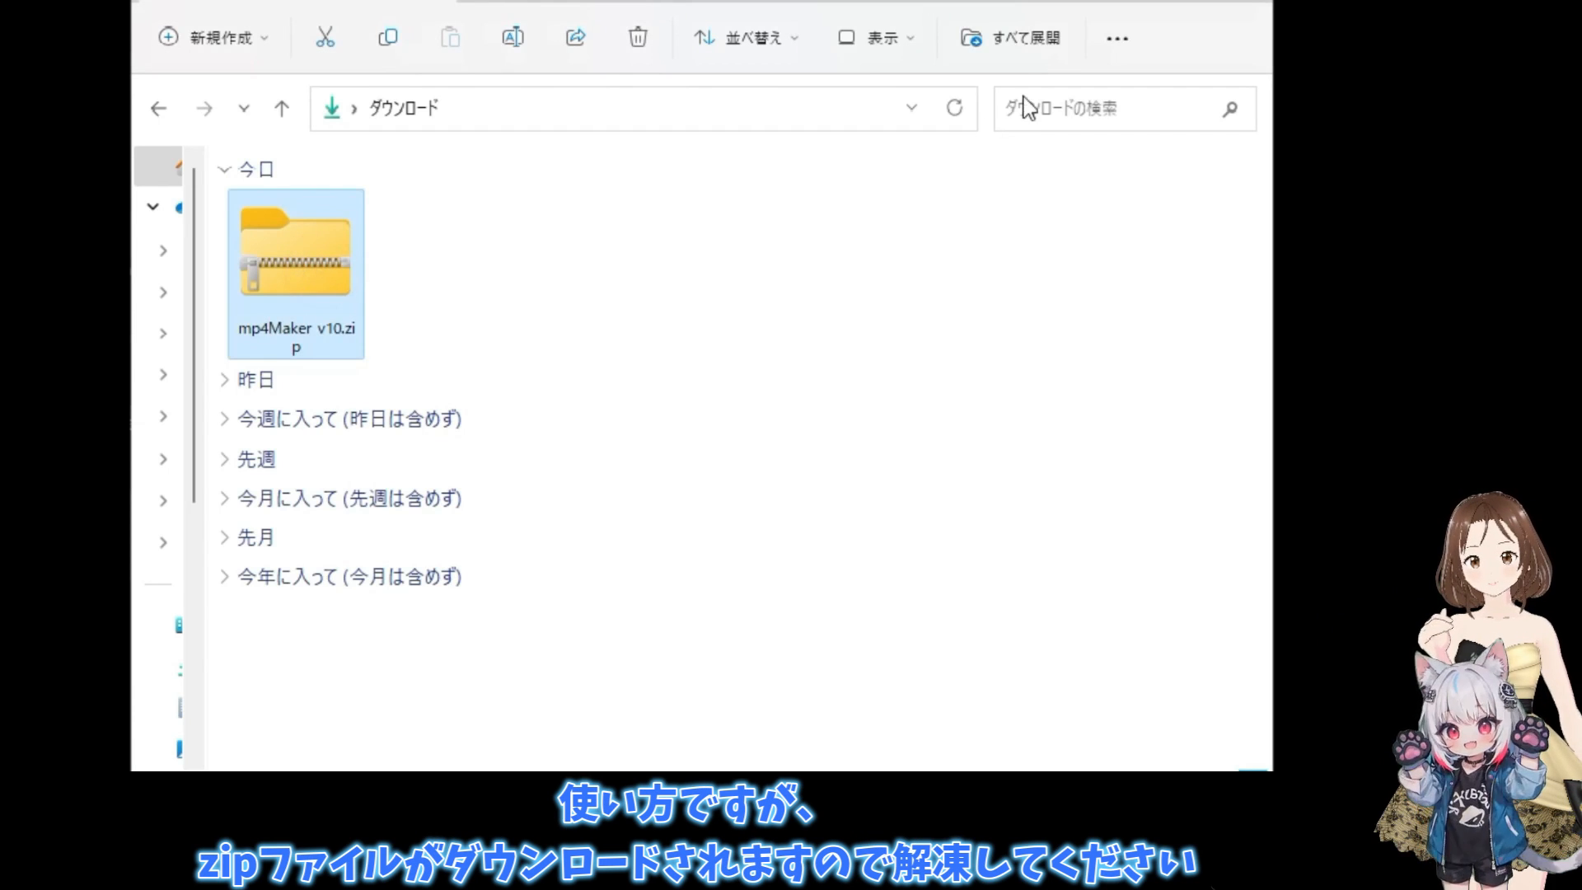
- In File Explorer, extract the downloaded mp4Maker v10.zip archive and show the extracted files
left_click(1026, 41)
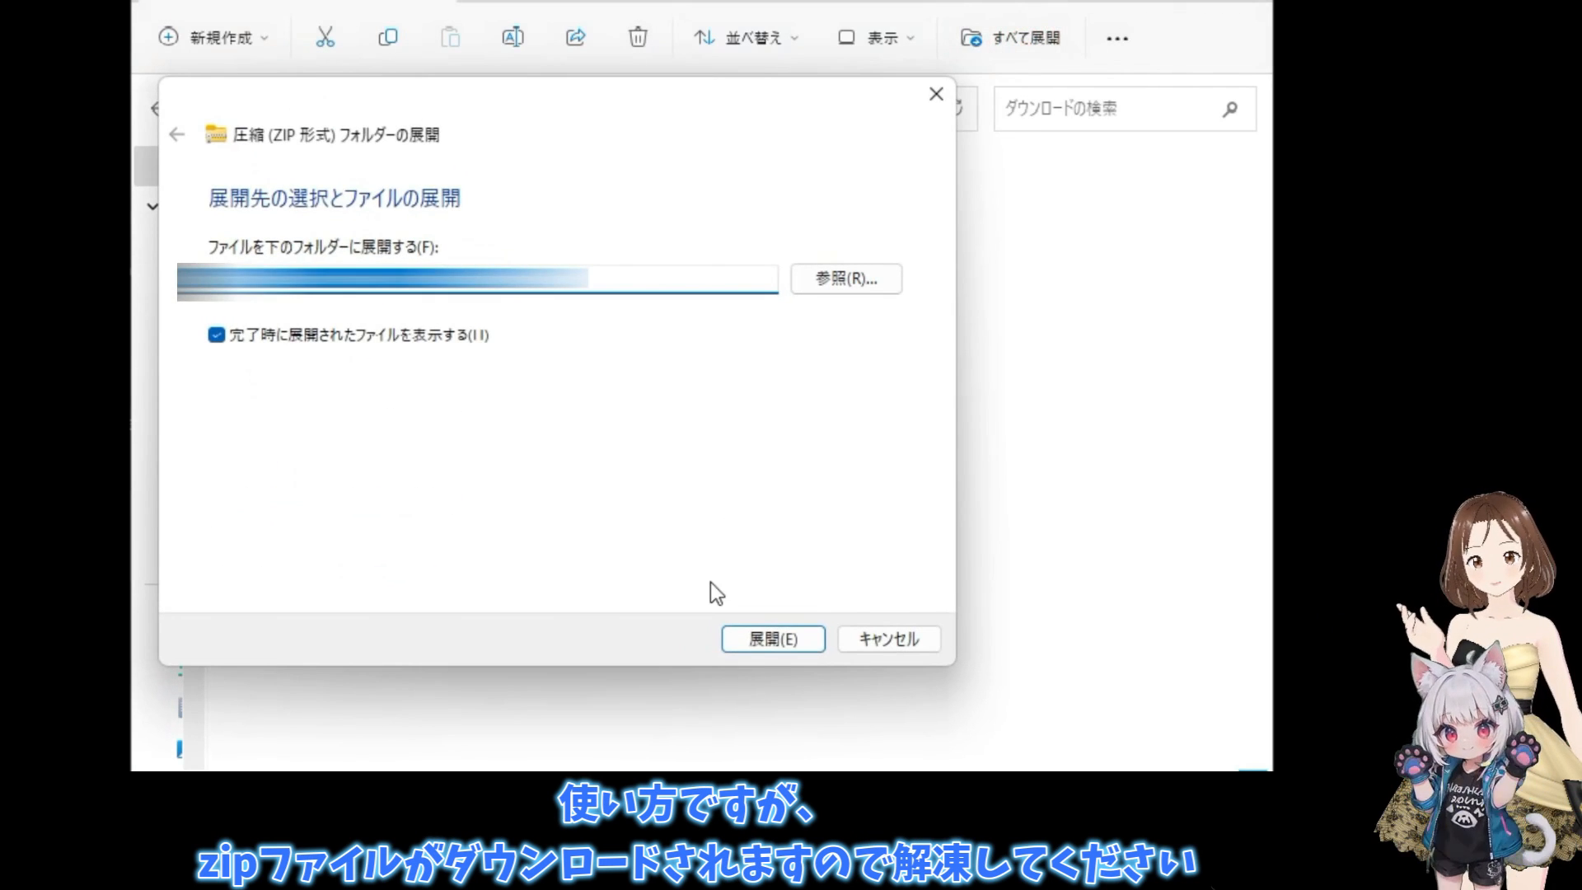
left_click(755, 640)
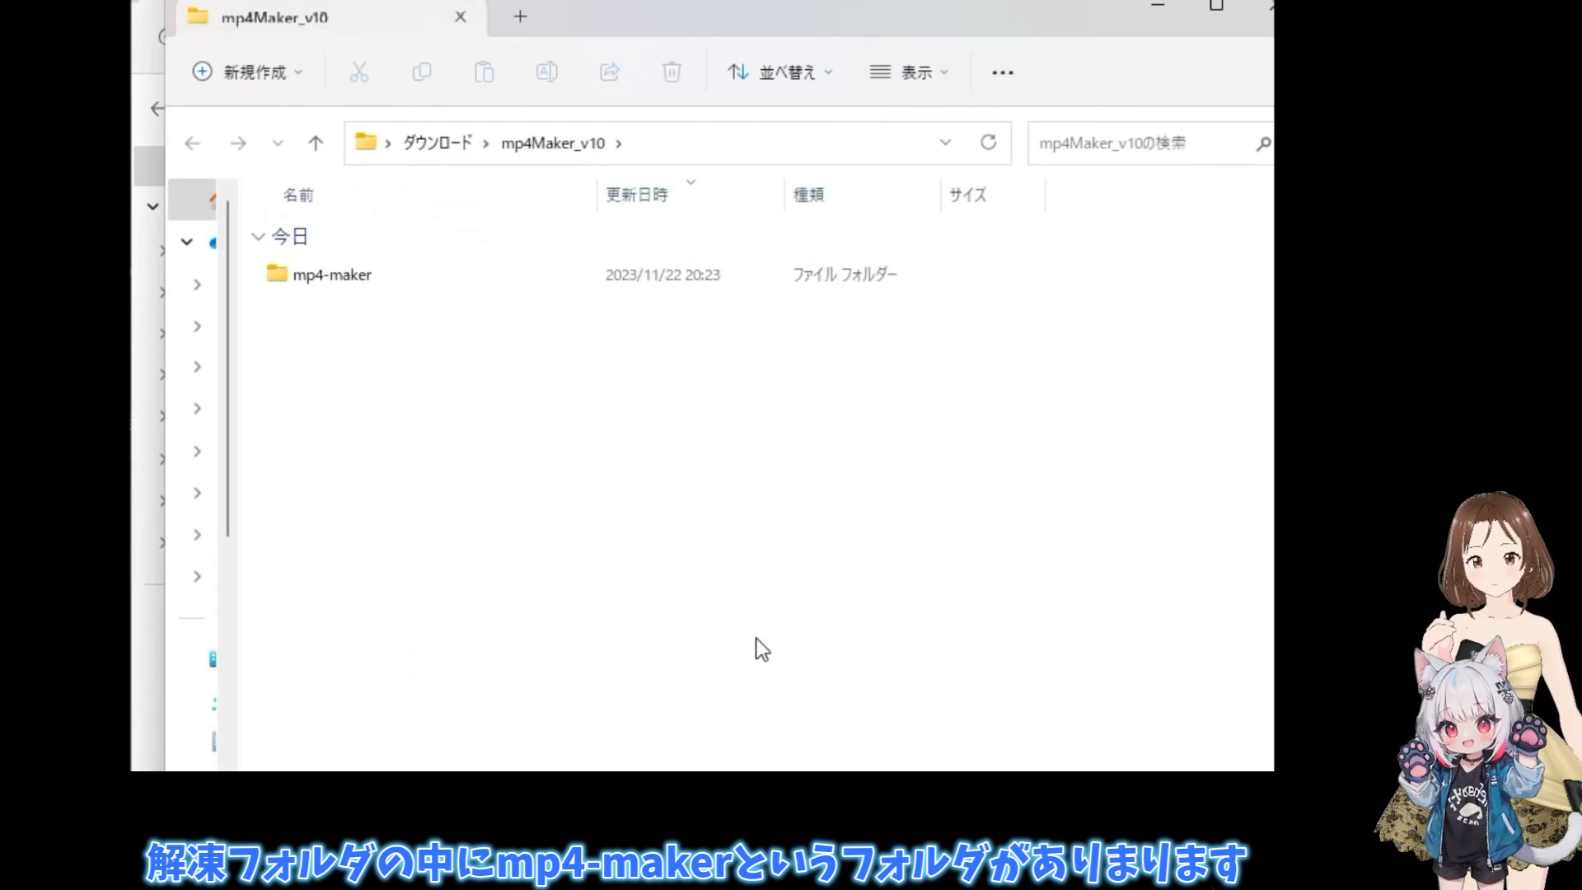
left_click_drag(753, 18, 723, 0)
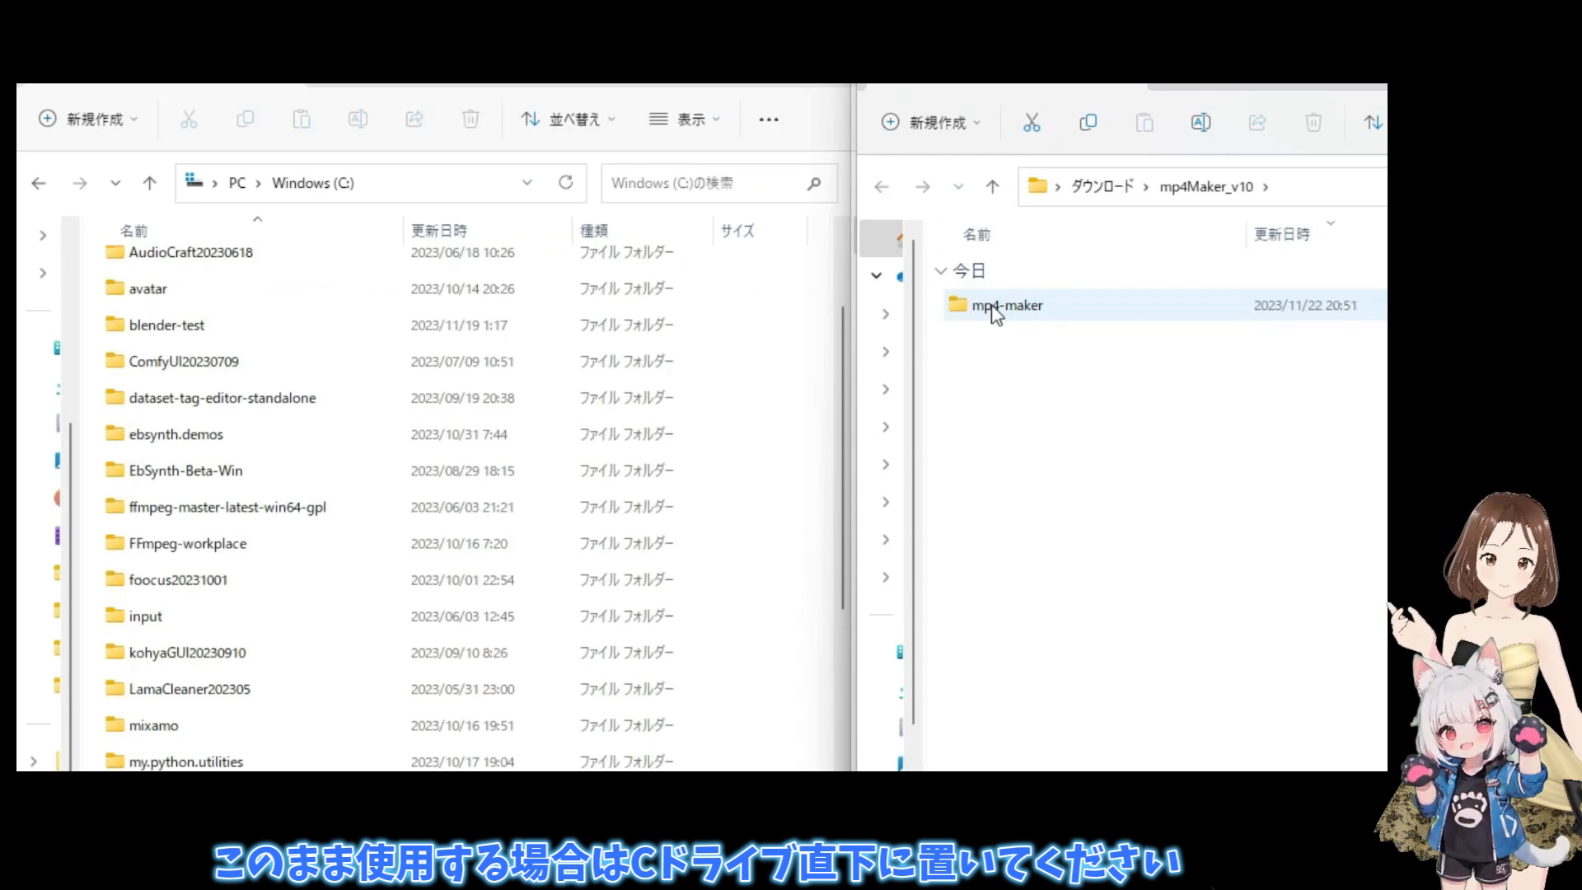
- Move the extracted mp4-maker folder to the root of the C: drive
left_click(991, 305)
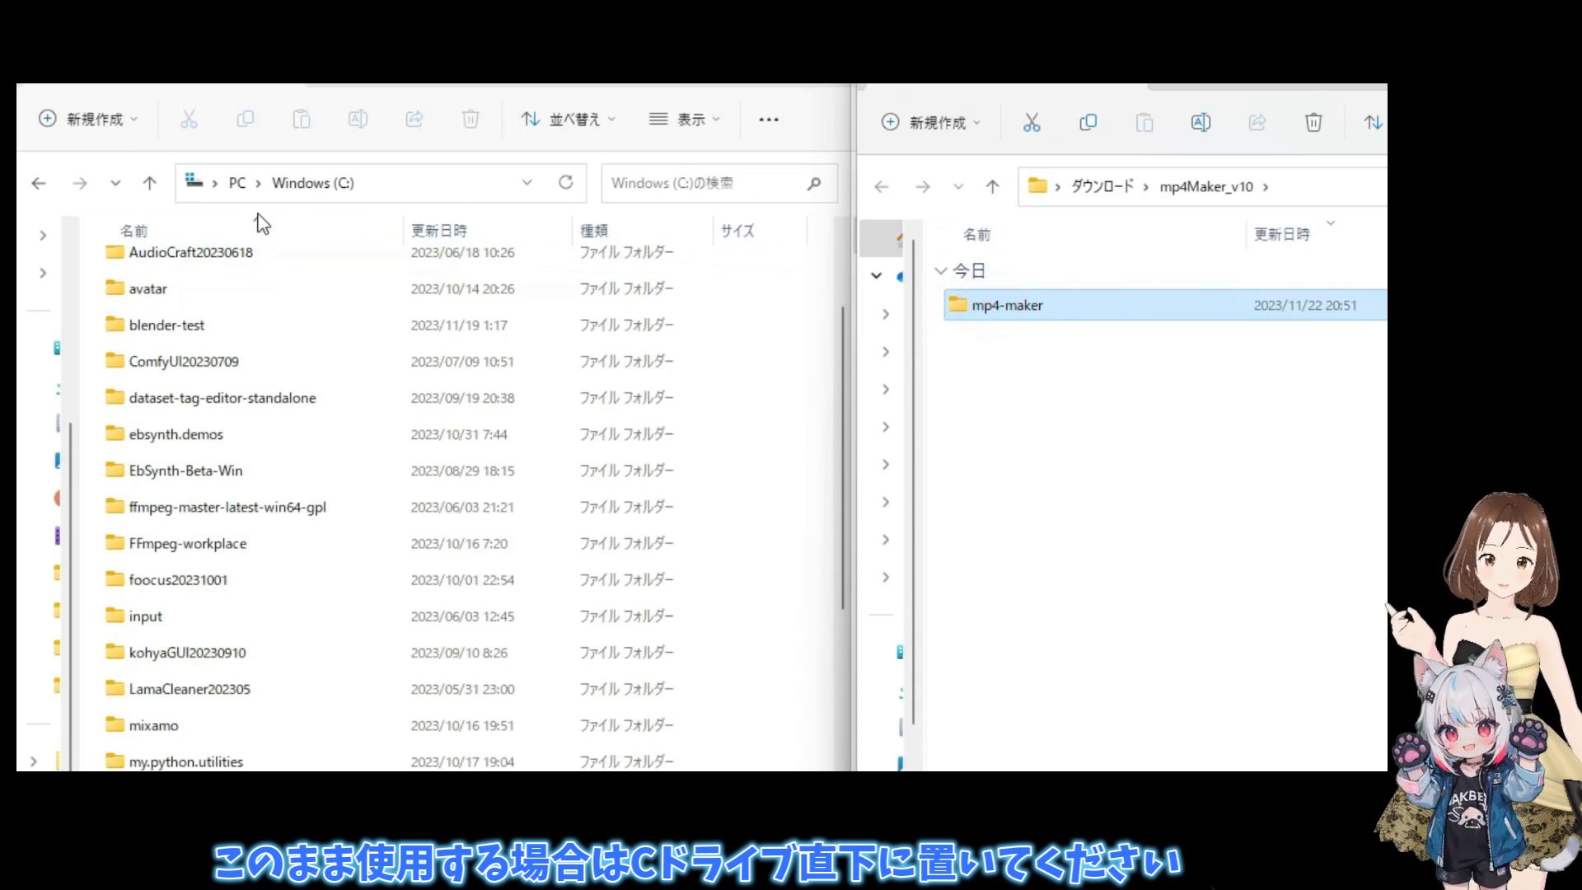
left_click_drag(956, 306, 334, 183)
scroll(248, 494, "down", 10)
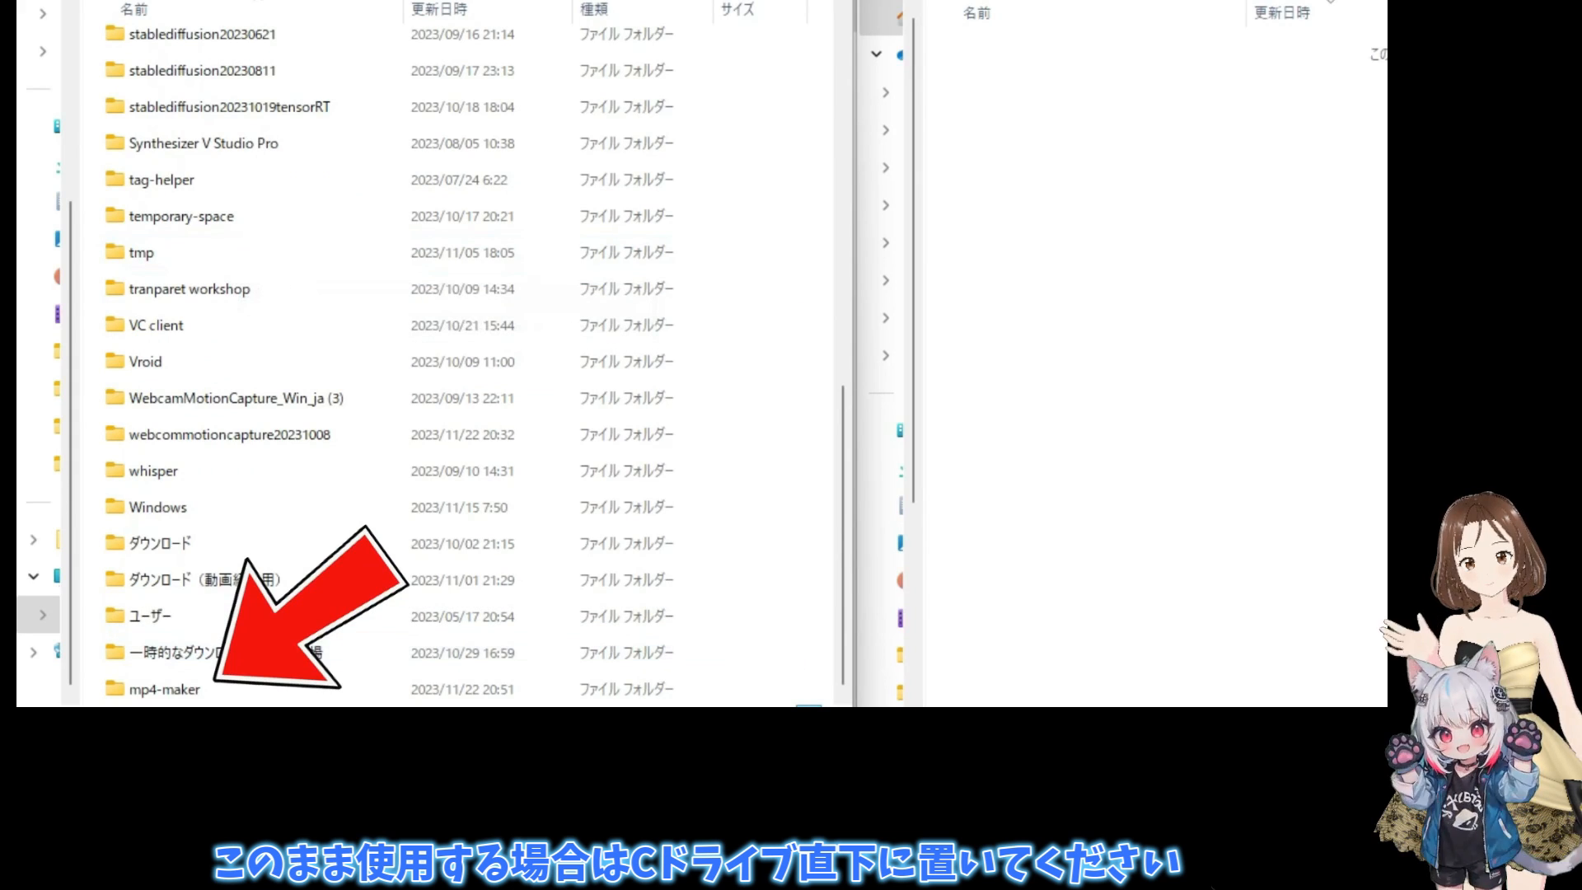
- Open convert_to_mp4.py from the mp4-maker folder and set the FFmpeg frame rate on line 56 to 15
double_click(158, 690)
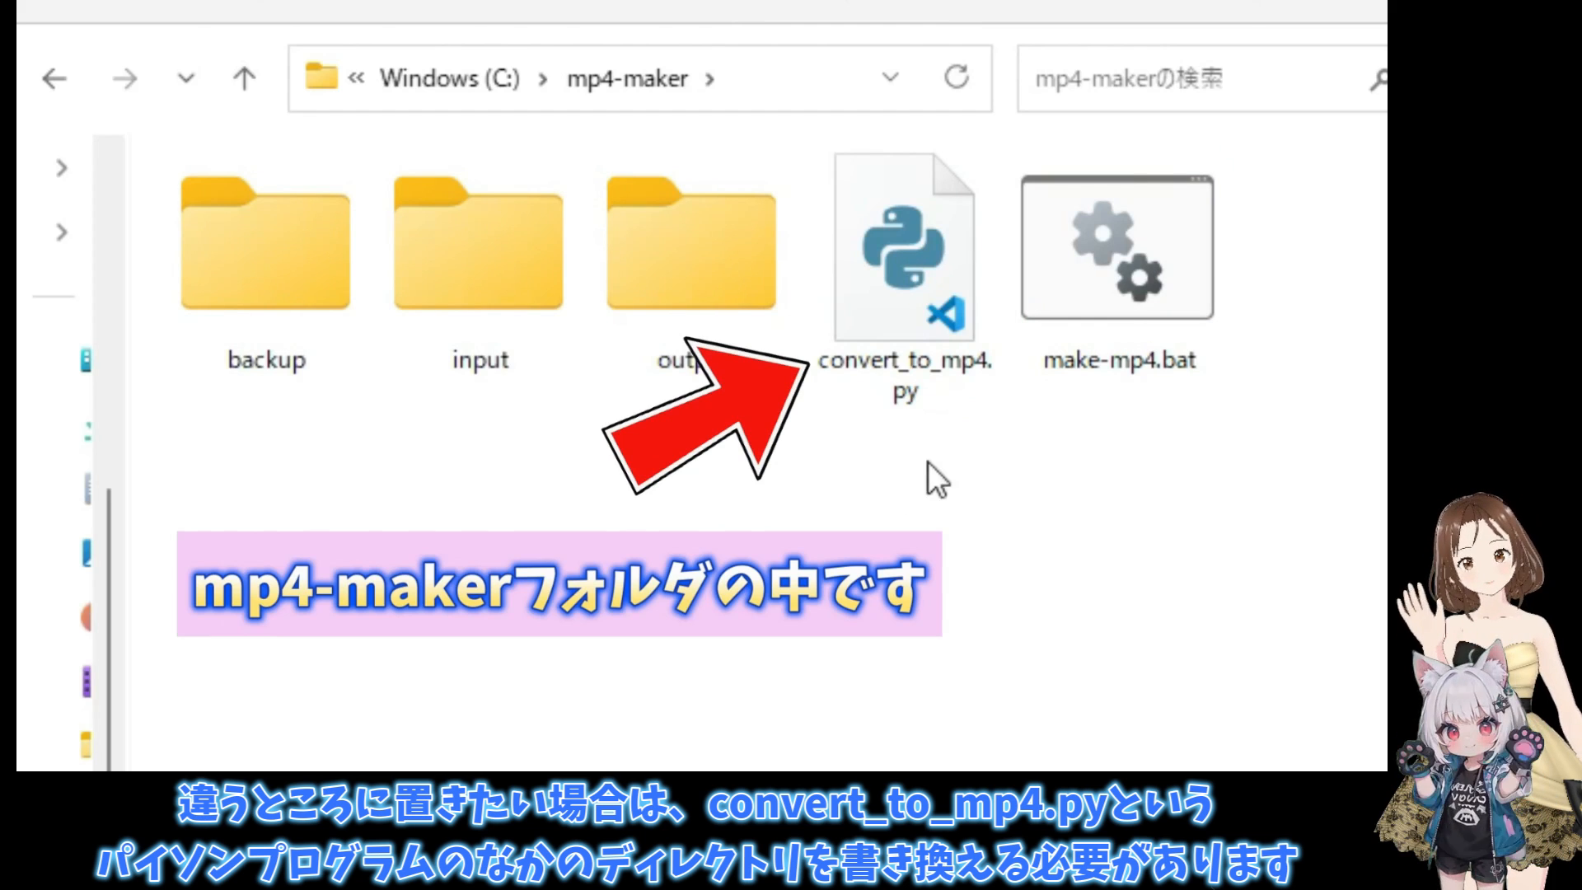
double_click(919, 309)
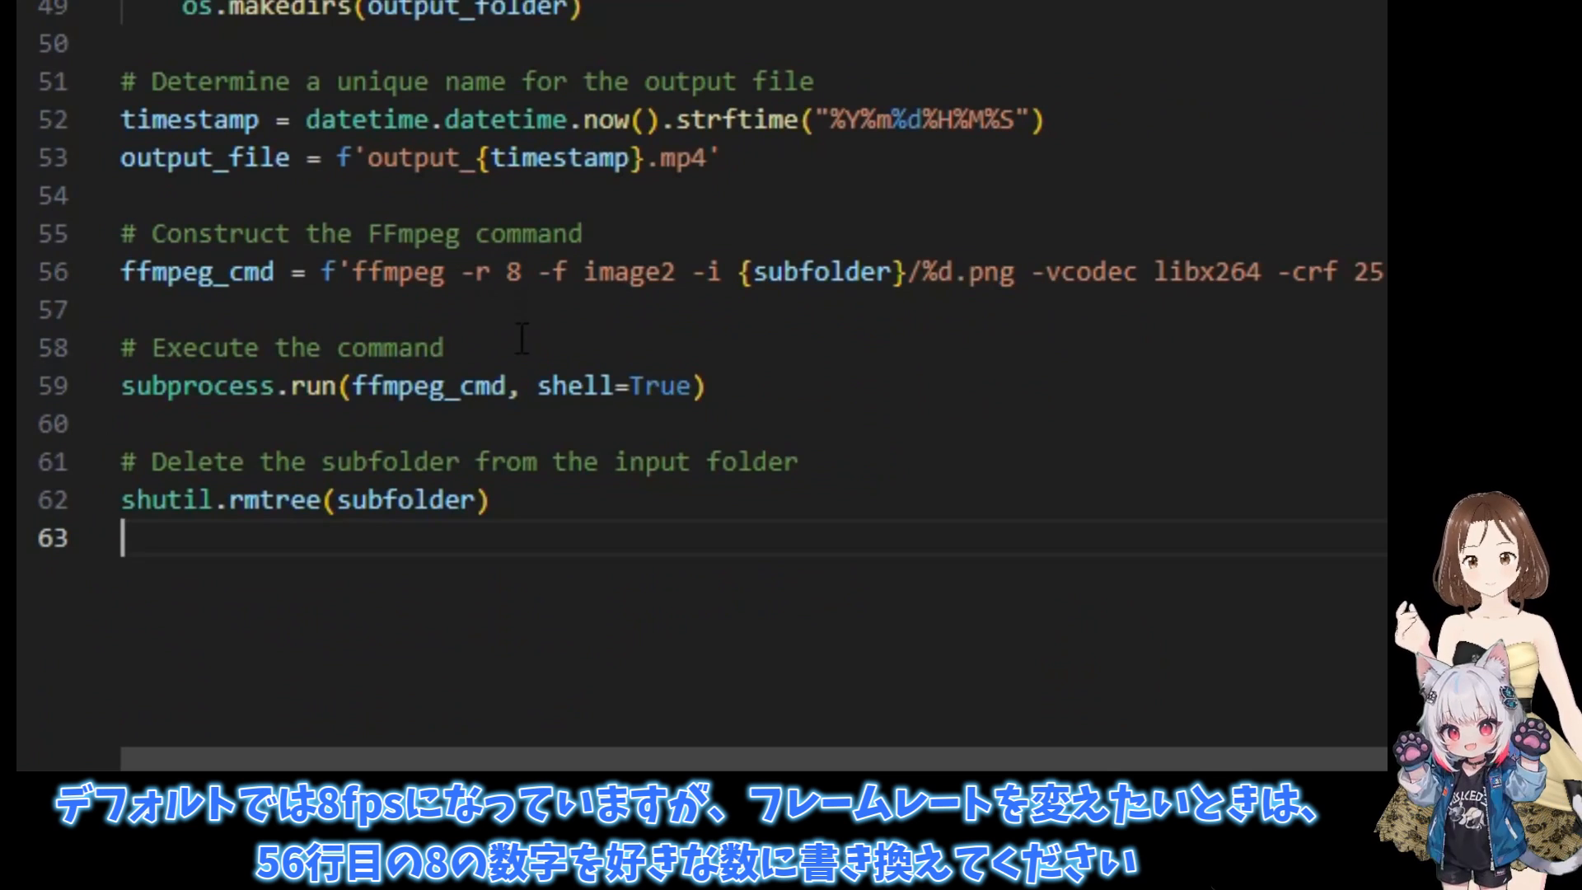
double_click(513, 274)
type("15")
left_click(1023, 594)
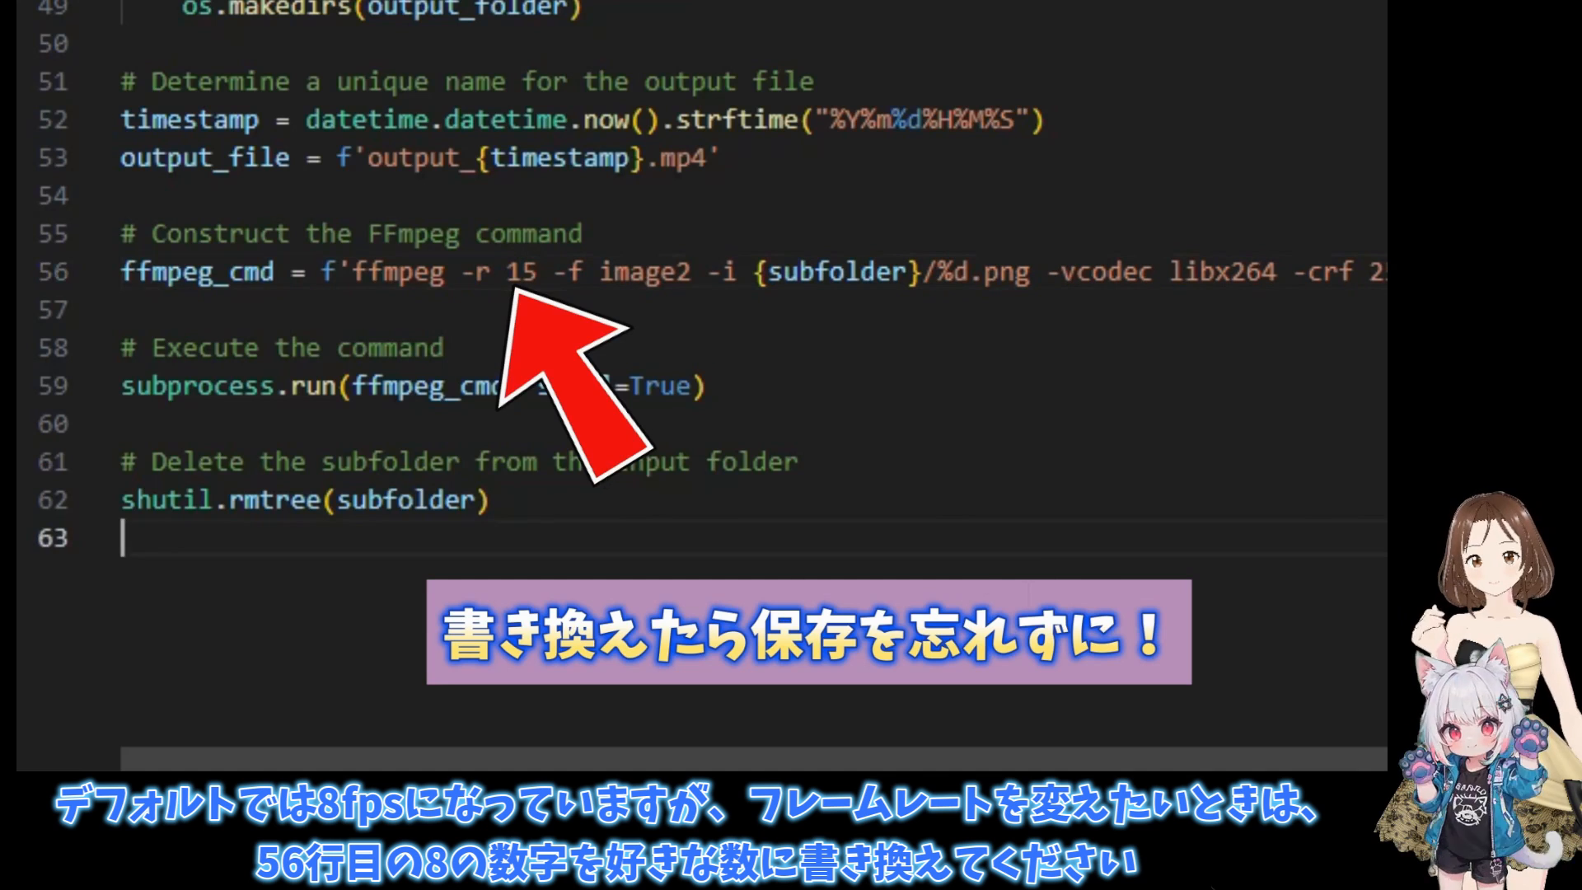
left_click(524, 276)
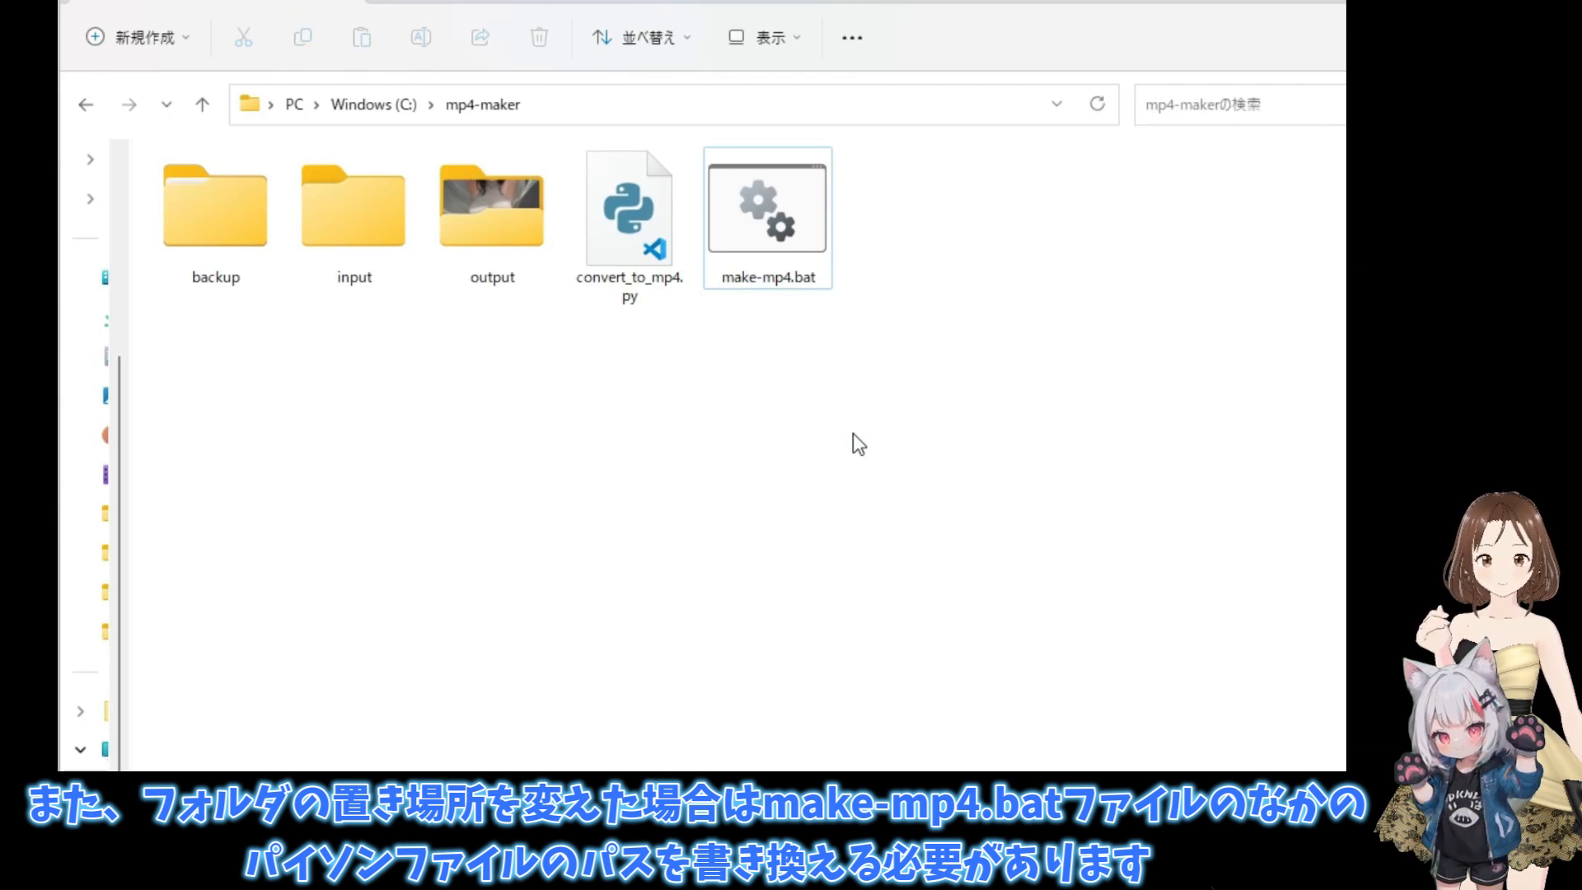
- Open make-mp4.bat for editing and examine the C: drive part of the convert_to_mp4.py path
right_click(780, 242)
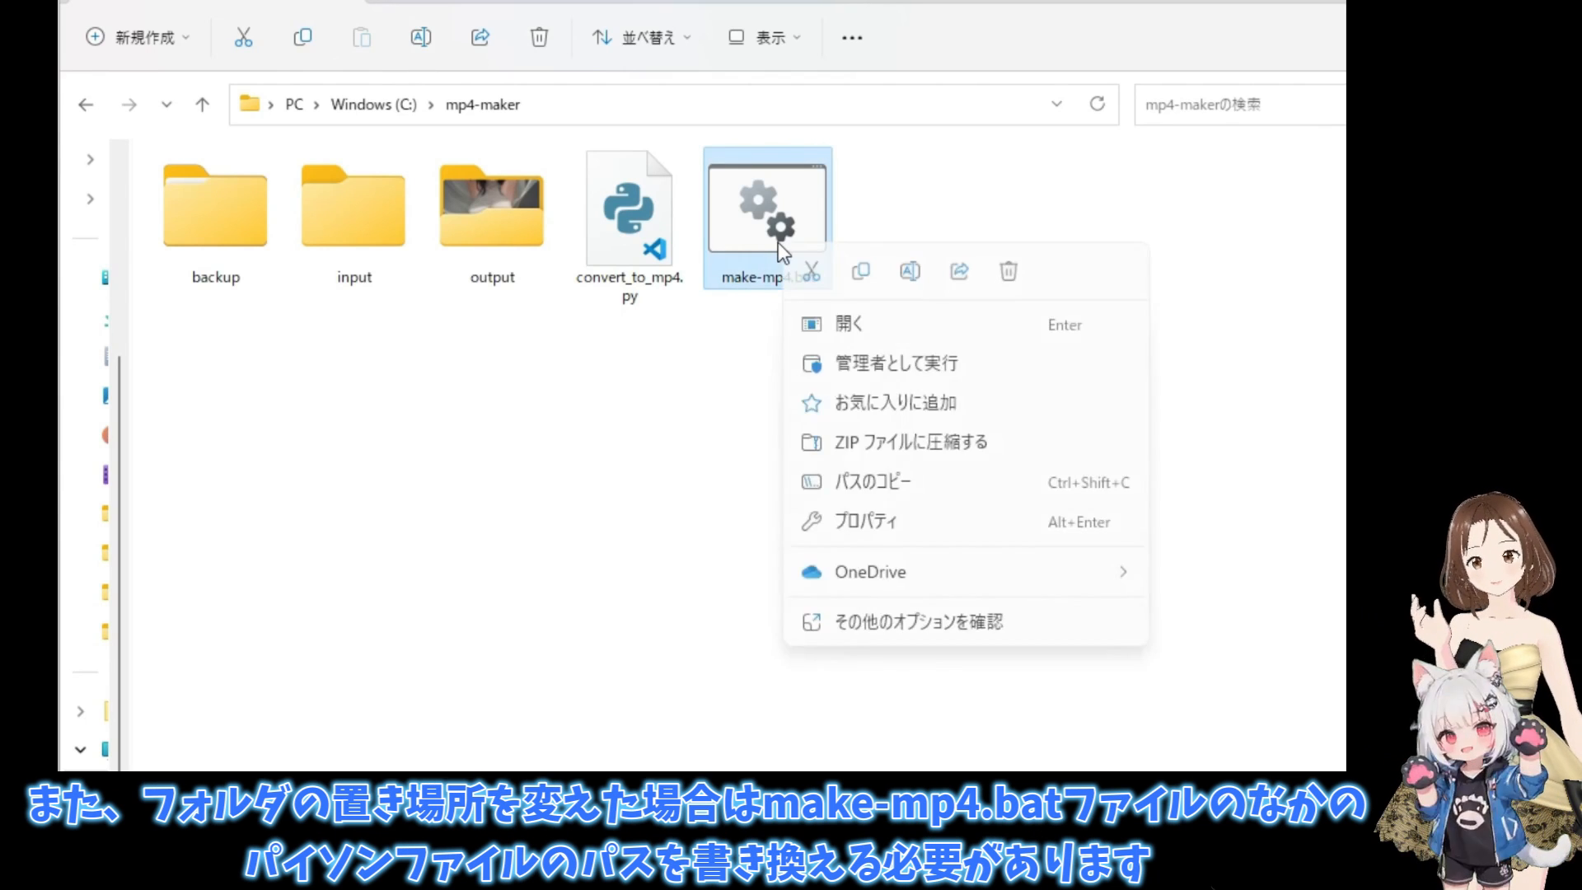
left_click(893, 624)
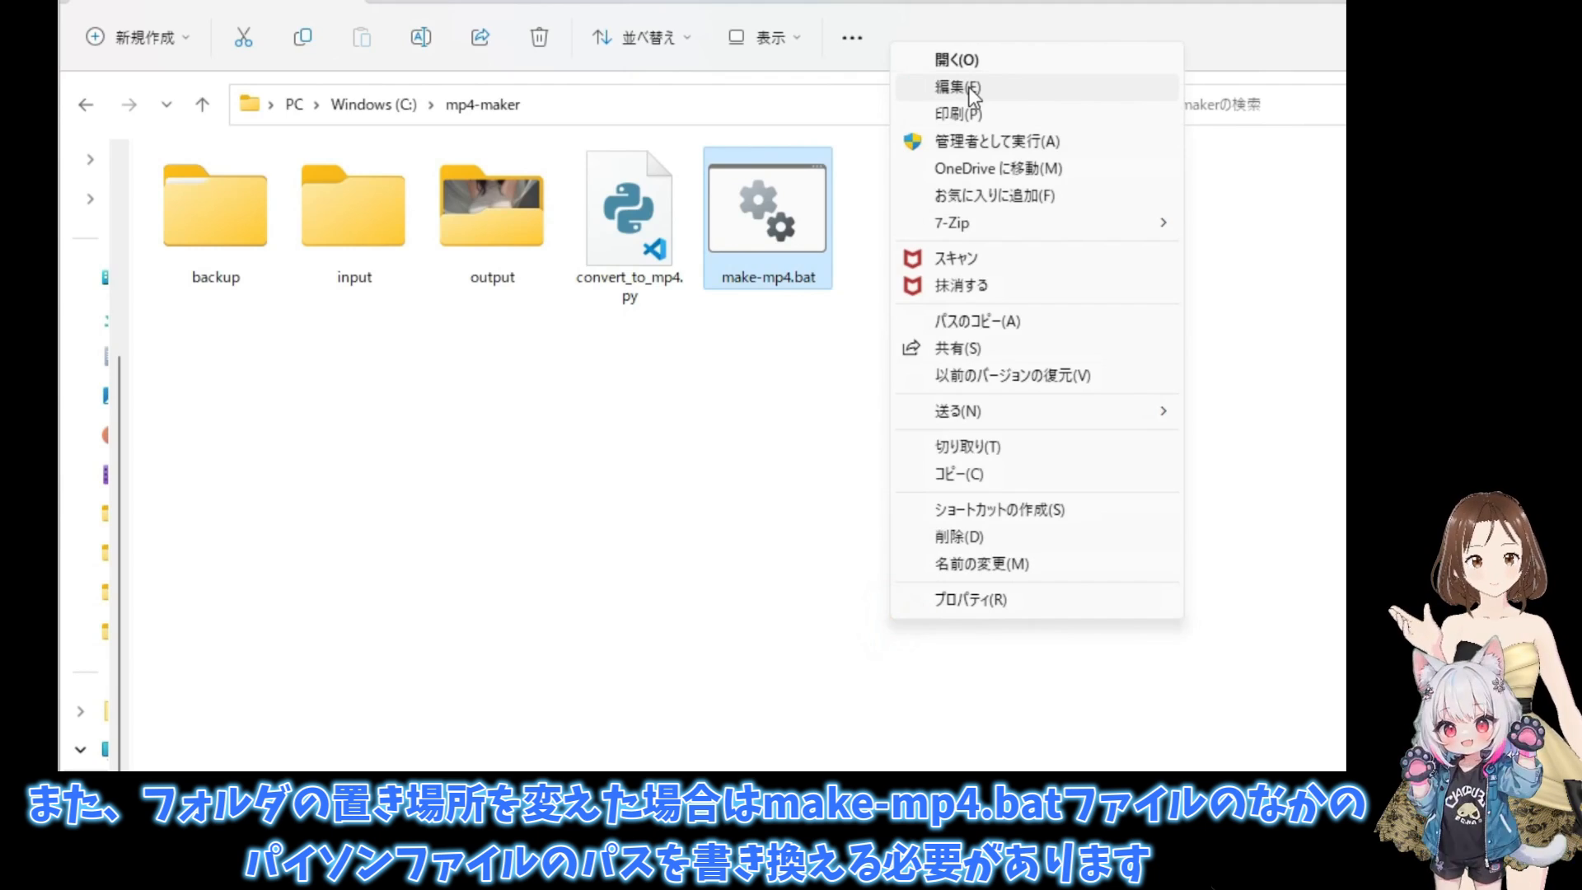
left_click(964, 86)
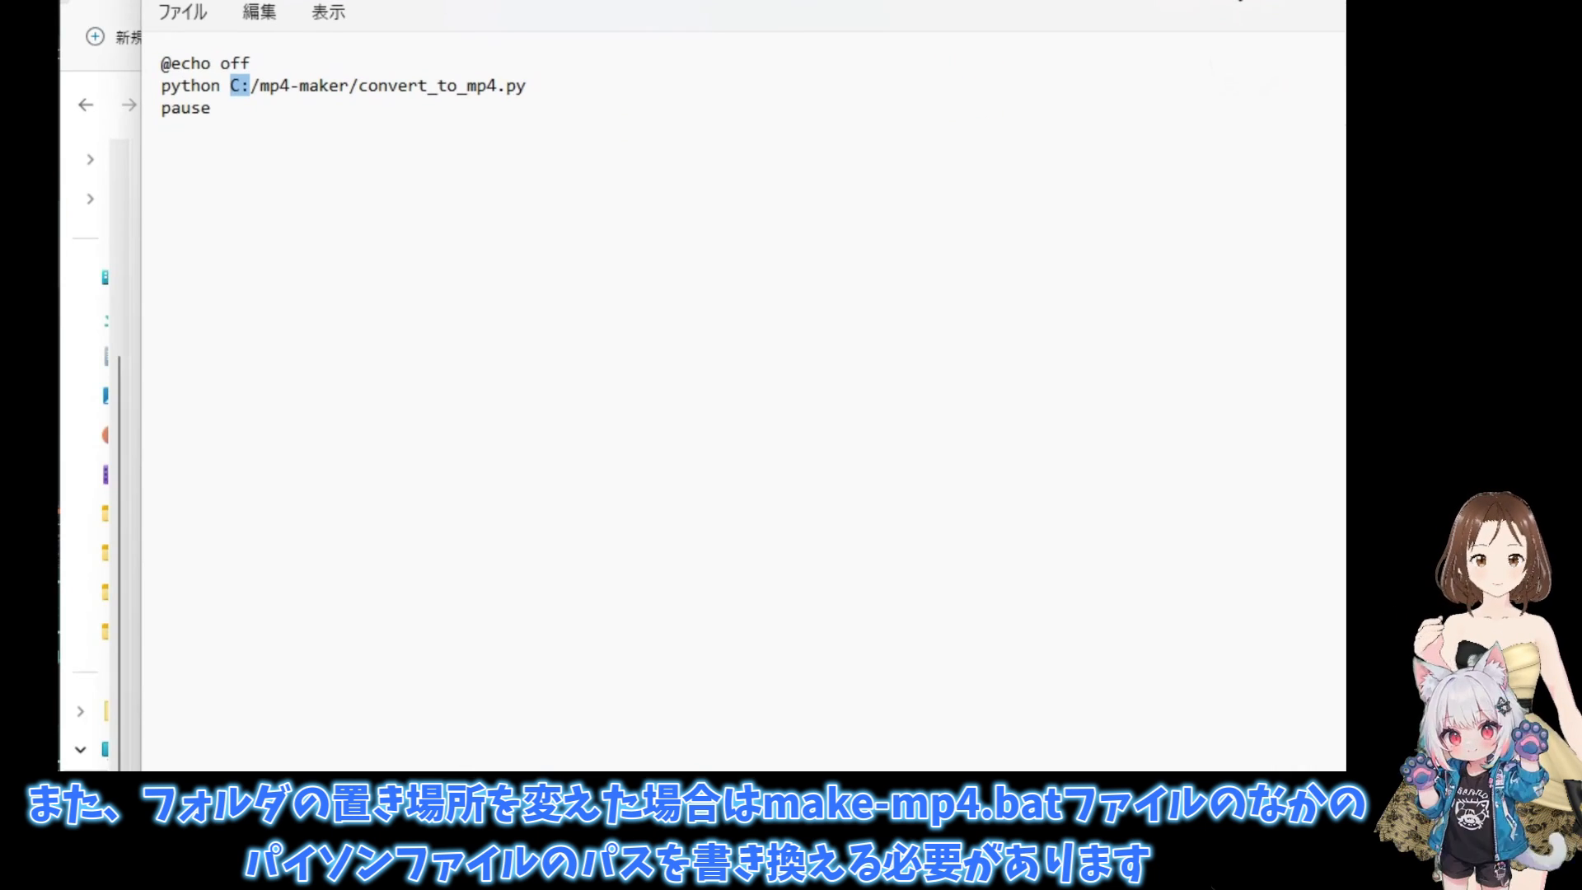
left_click(289, 178)
left_click_drag(230, 85, 249, 86)
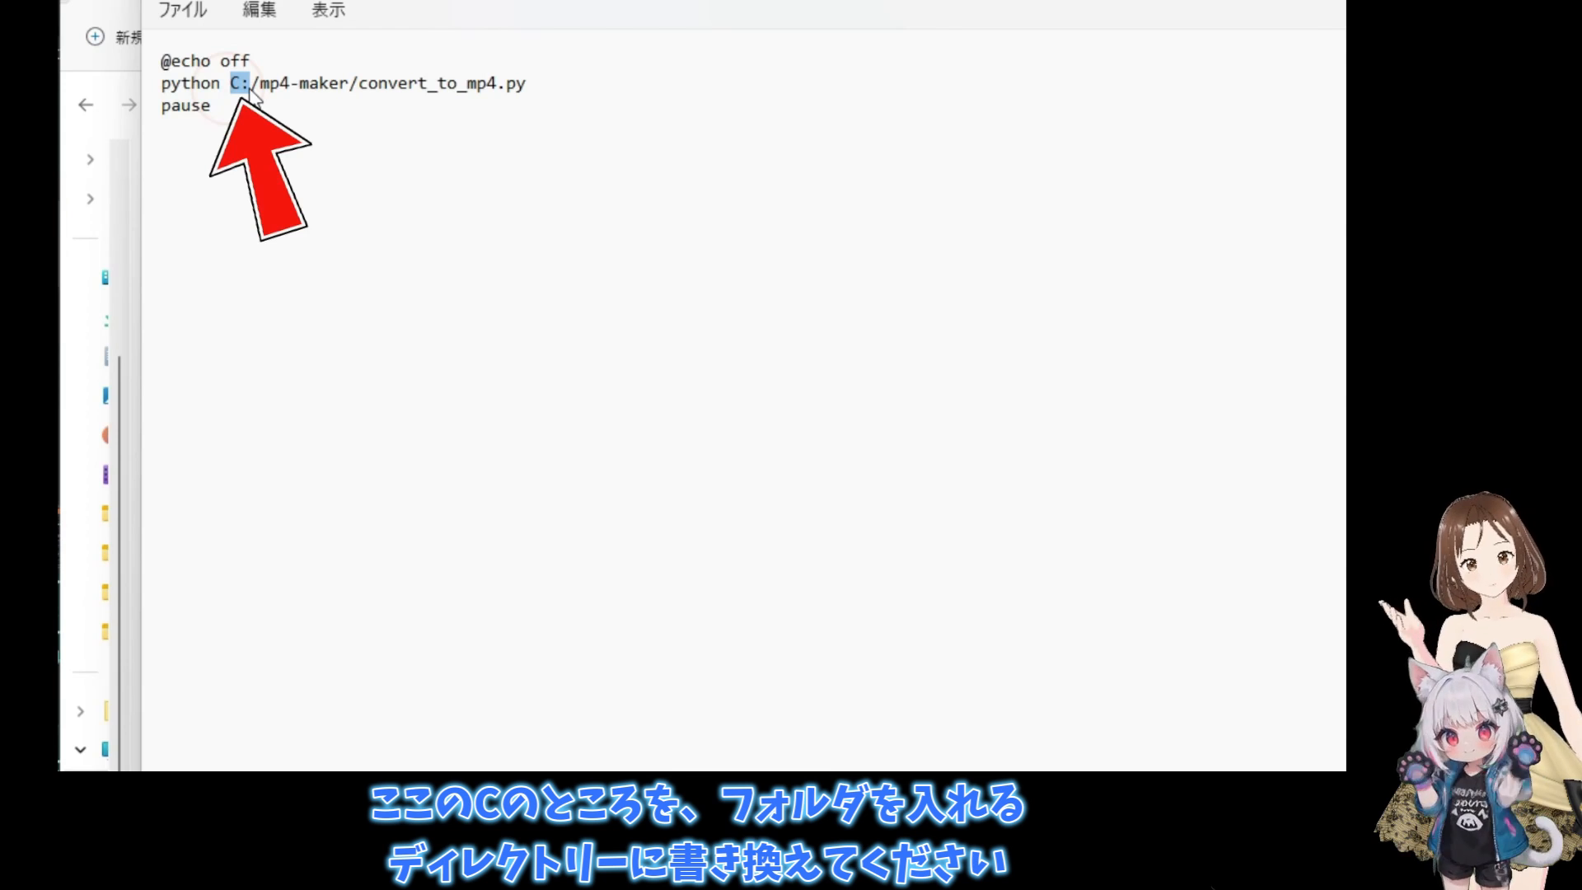
left_click(270, 198)
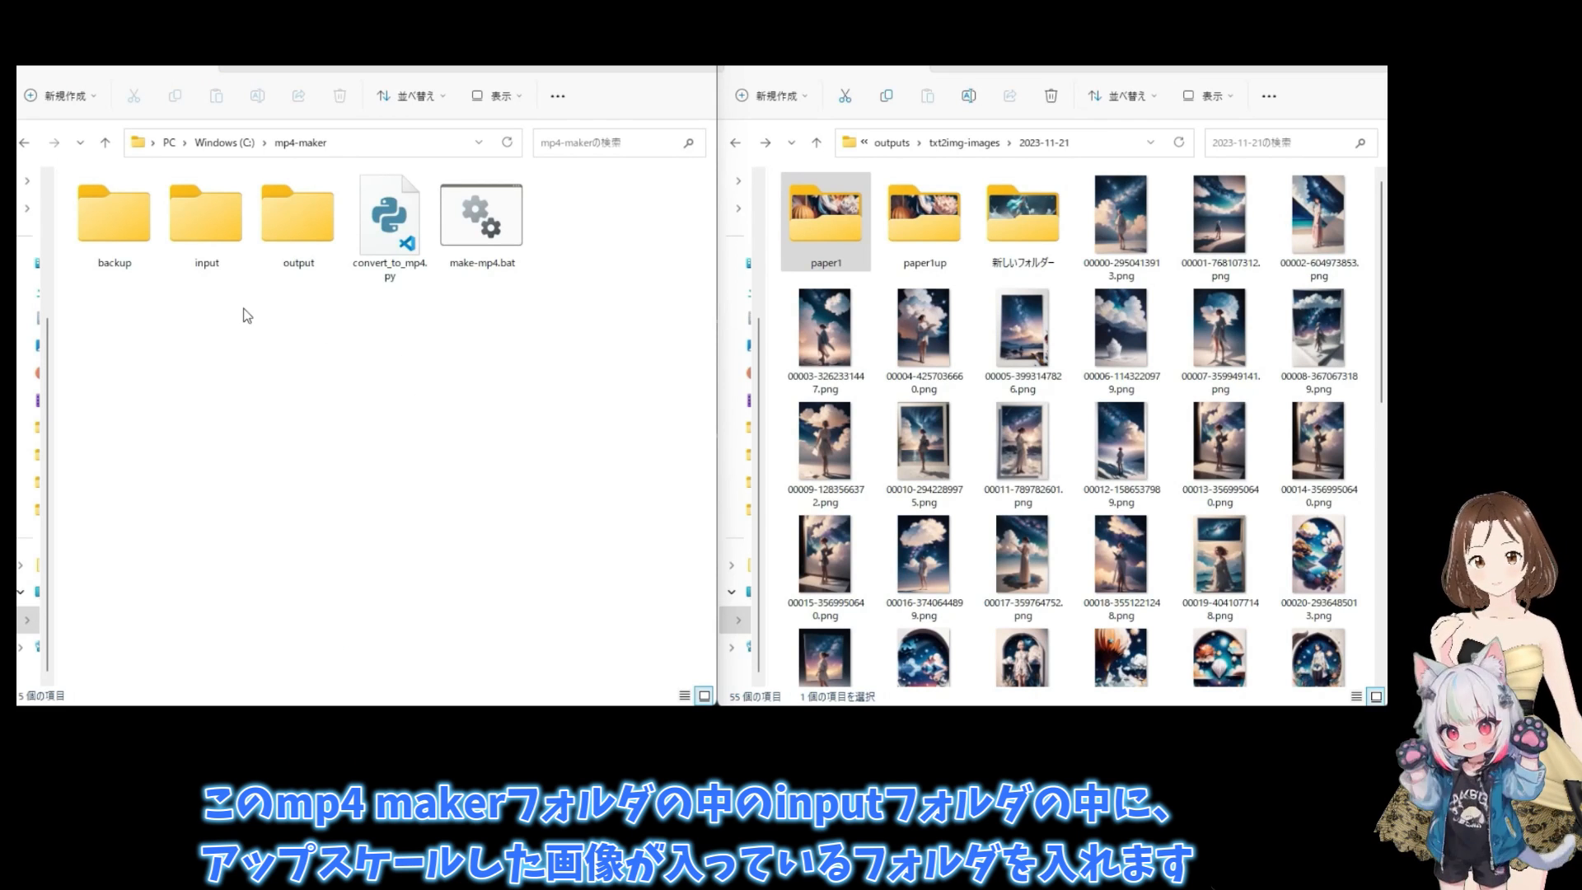
- Move the paper1up folder from the 2023-11-21 outputs into mp4-maker's input folder, check it there, and return to mp4-maker
left_click(206, 219)
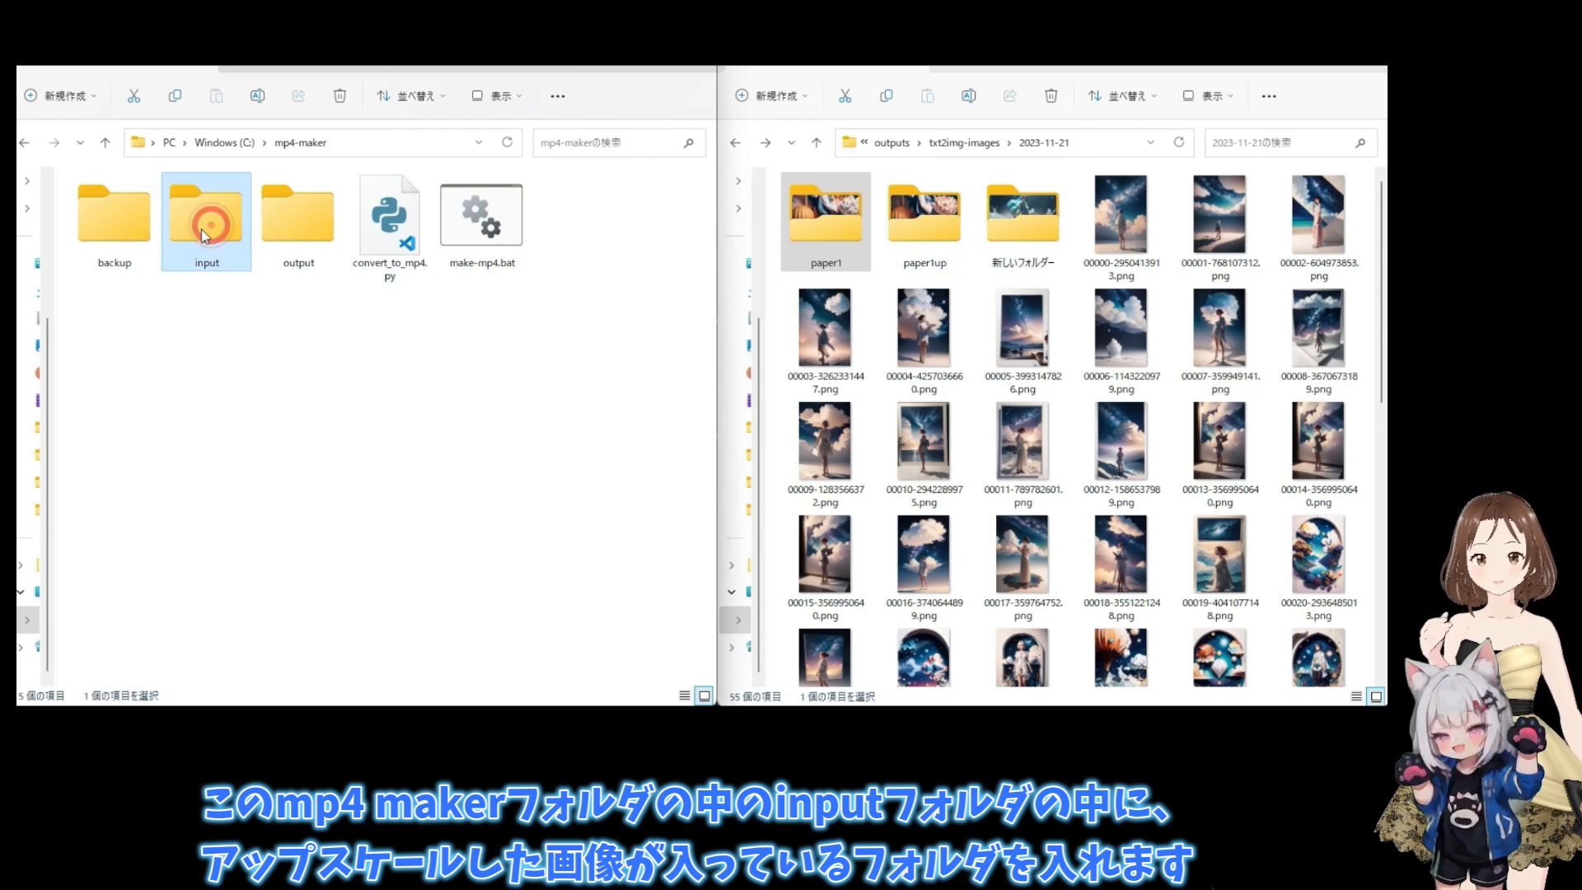
left_click_drag(921, 218, 205, 262)
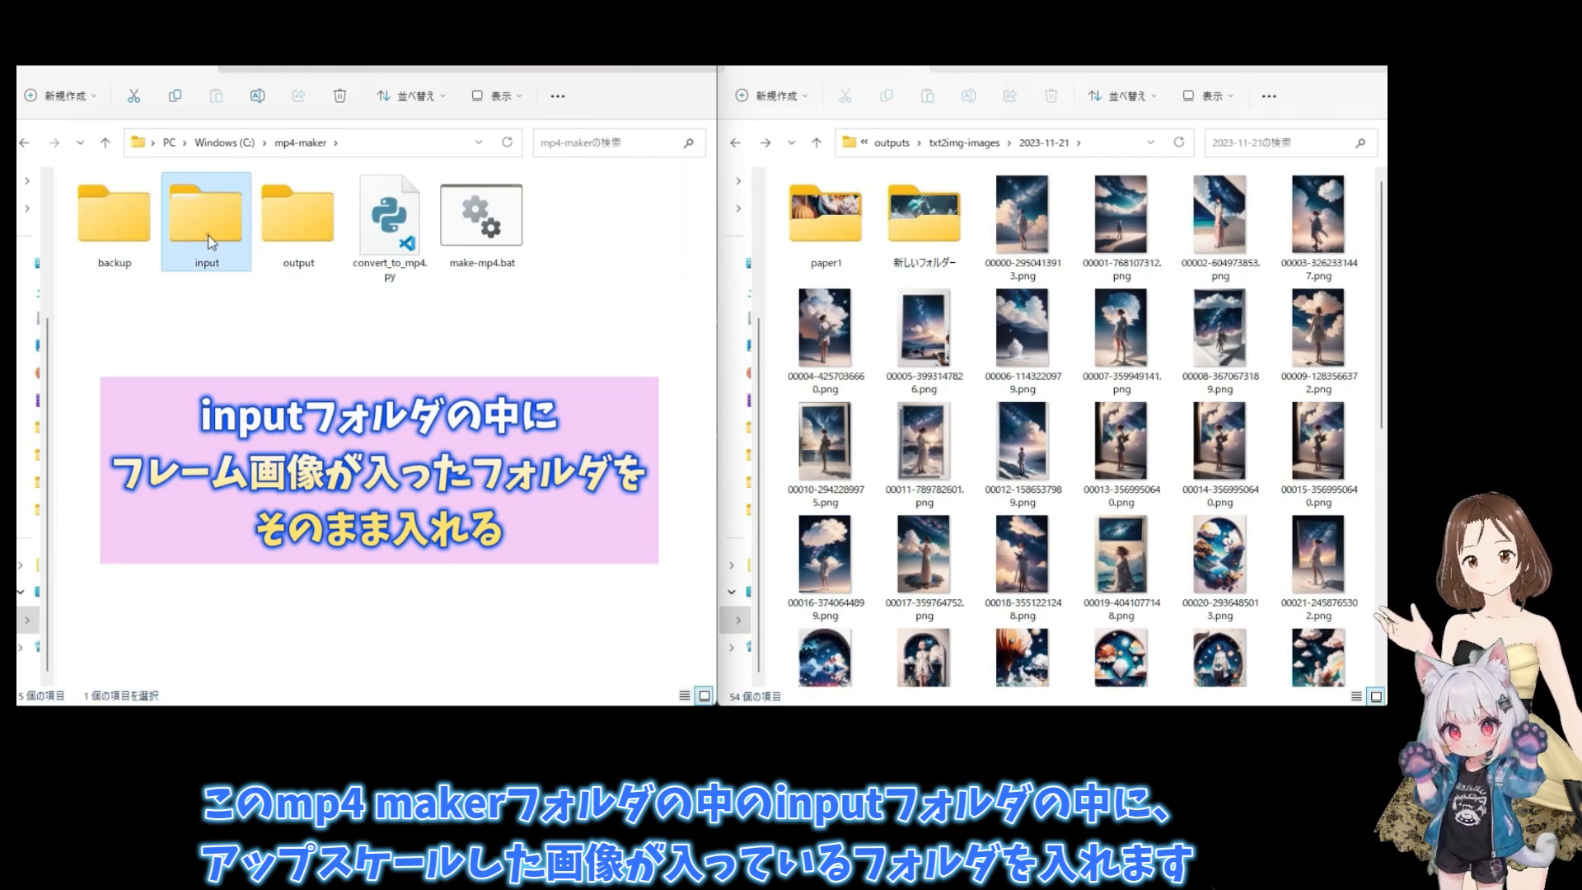
double_click(205, 255)
left_click(499, 95)
left_click(497, 159)
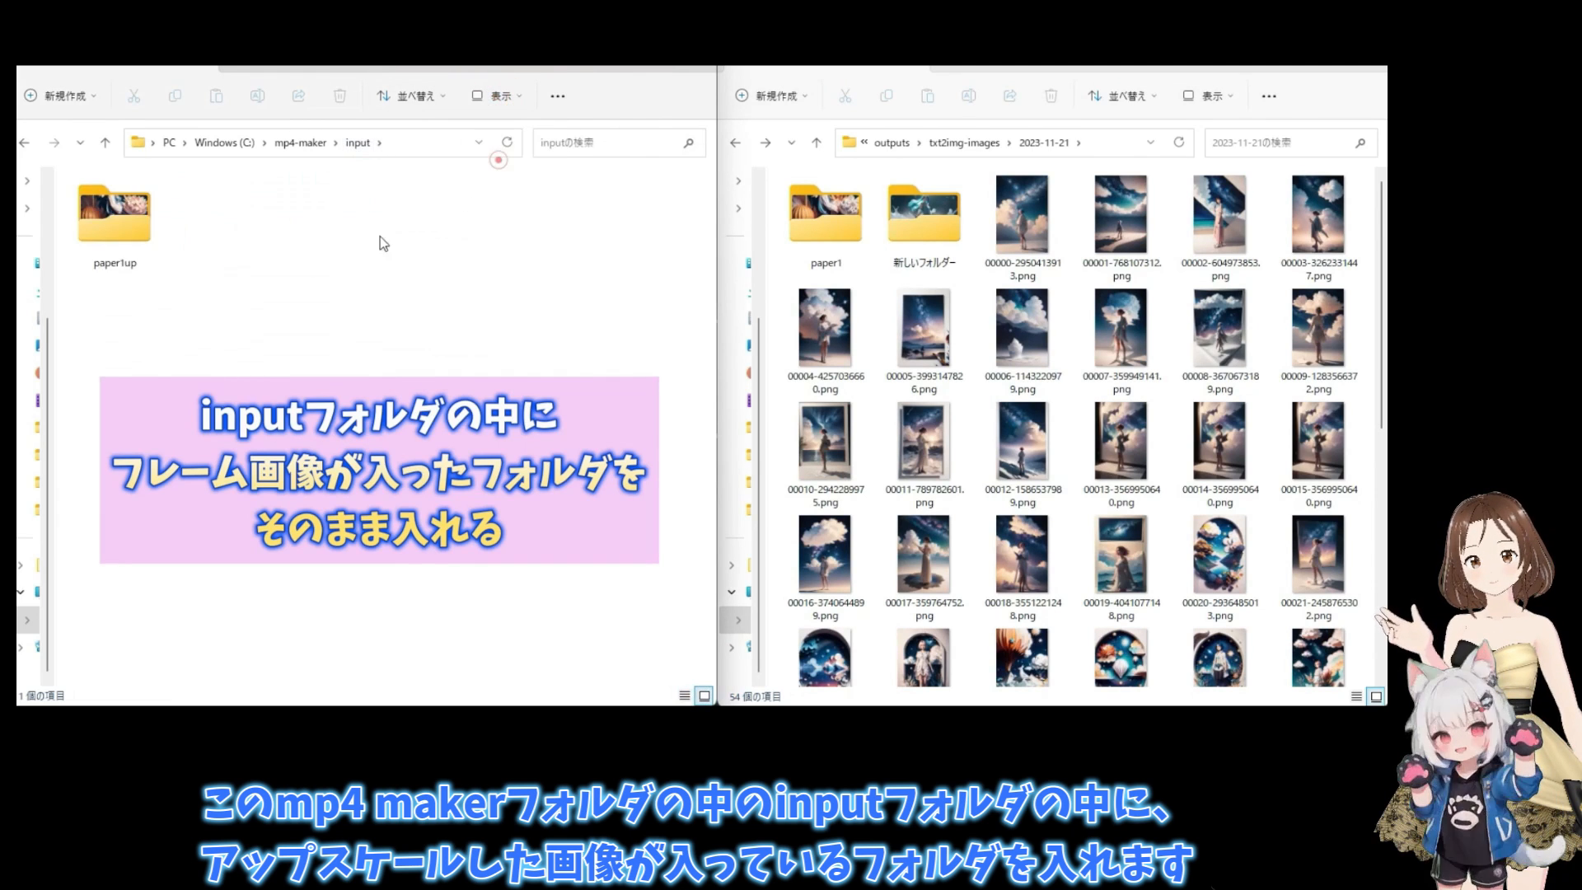
left_click(24, 143)
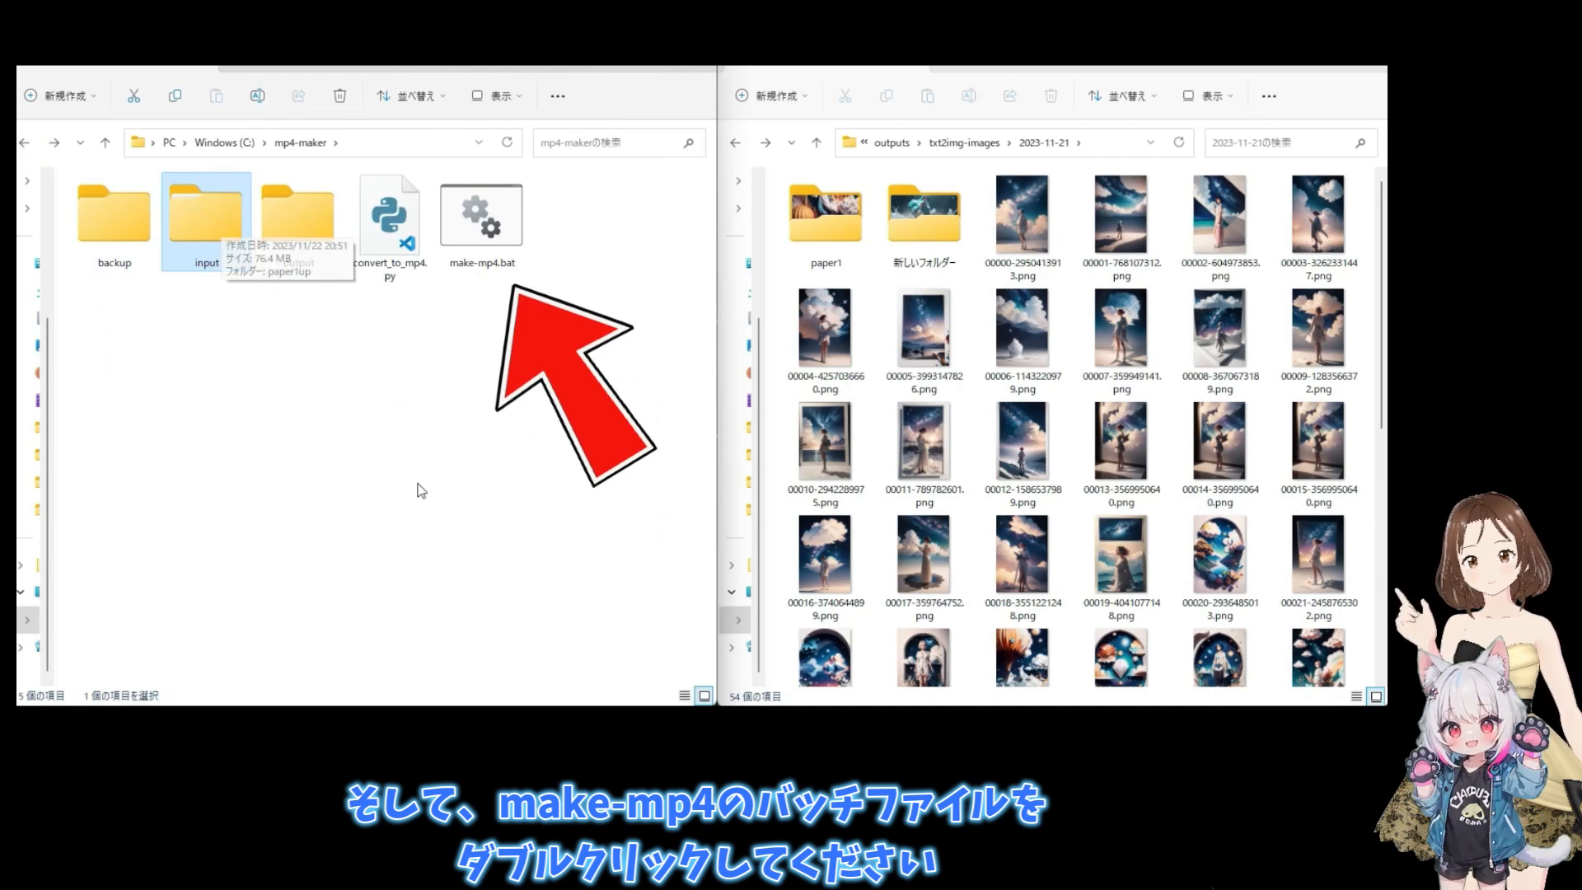
- Run make-mp4.bat from the mp4-maker folder, allowing it to run despite the SmartScreen block
double_click(485, 242)
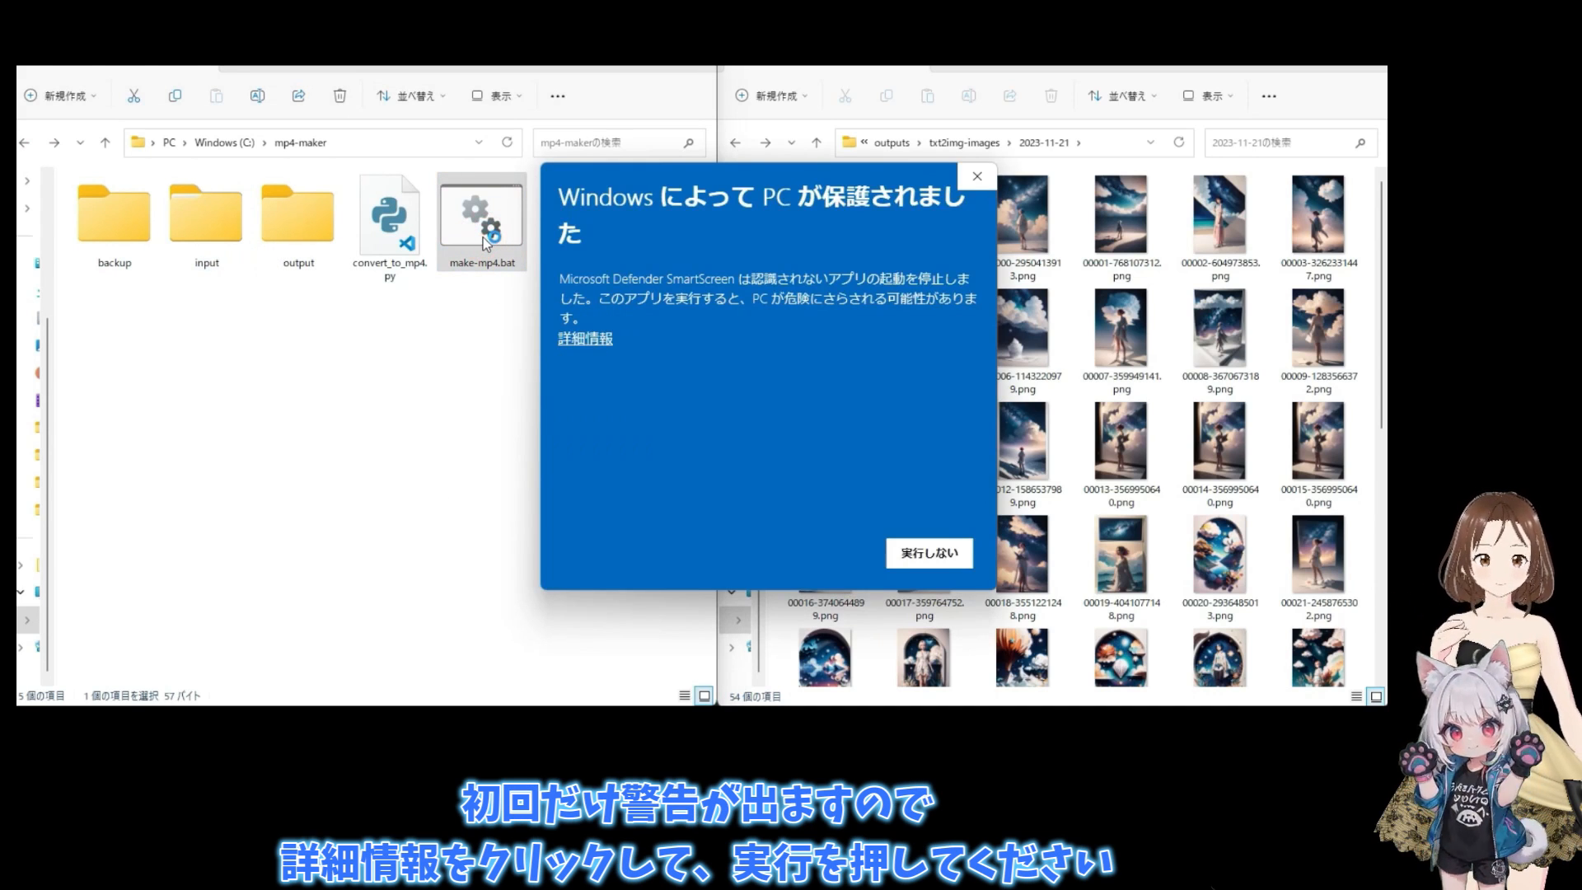
left_click(591, 341)
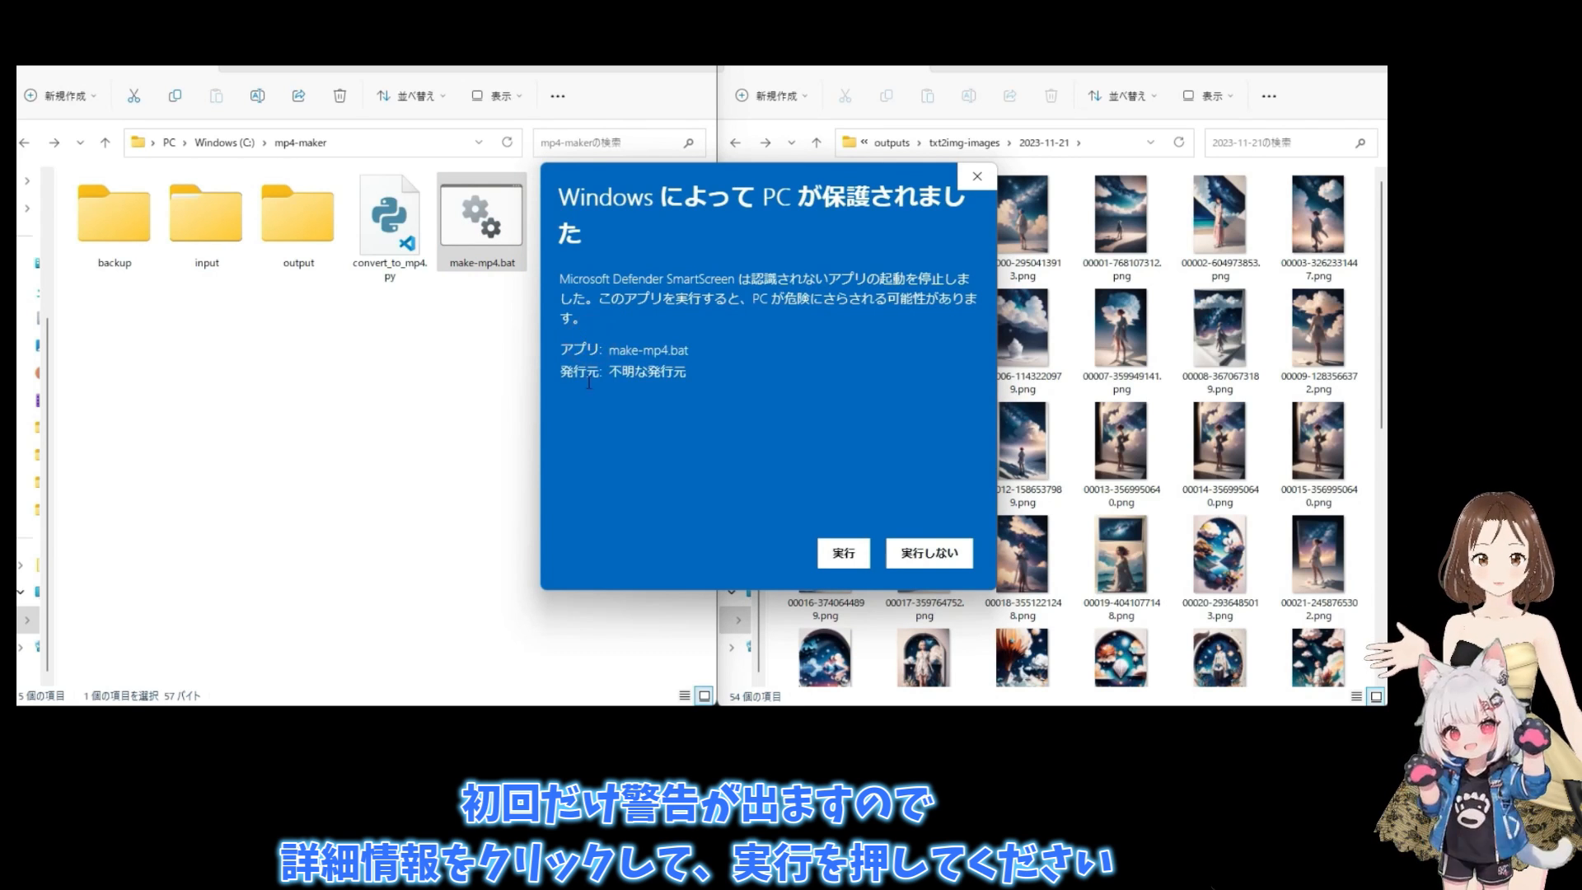
left_click(832, 558)
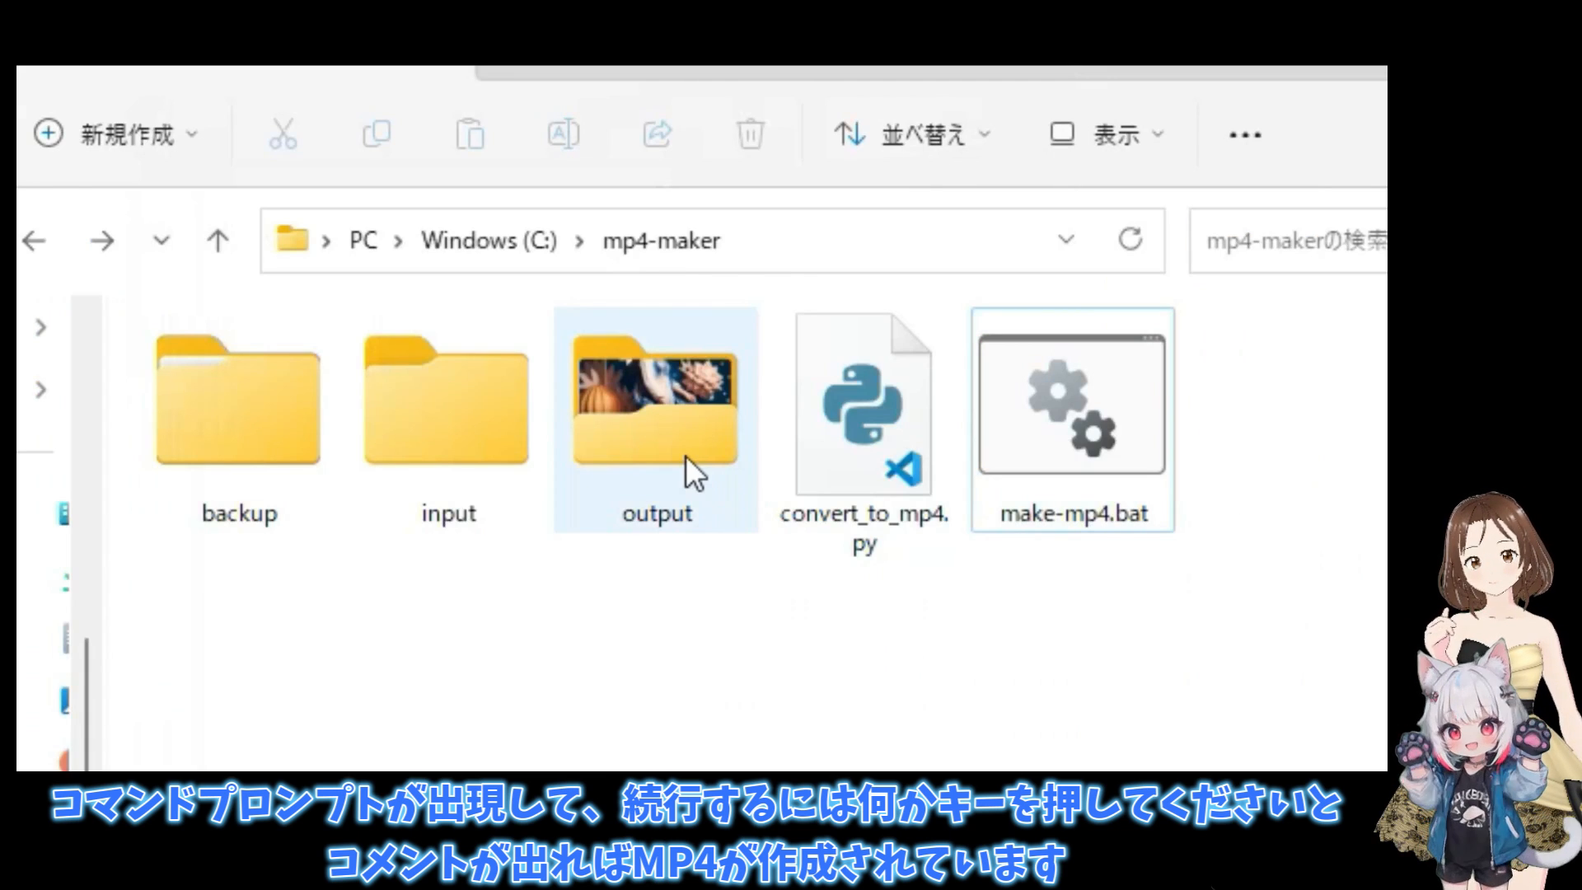
- Check the generated MP4 in the output folder, and inspect the input folder
double_click(671, 457)
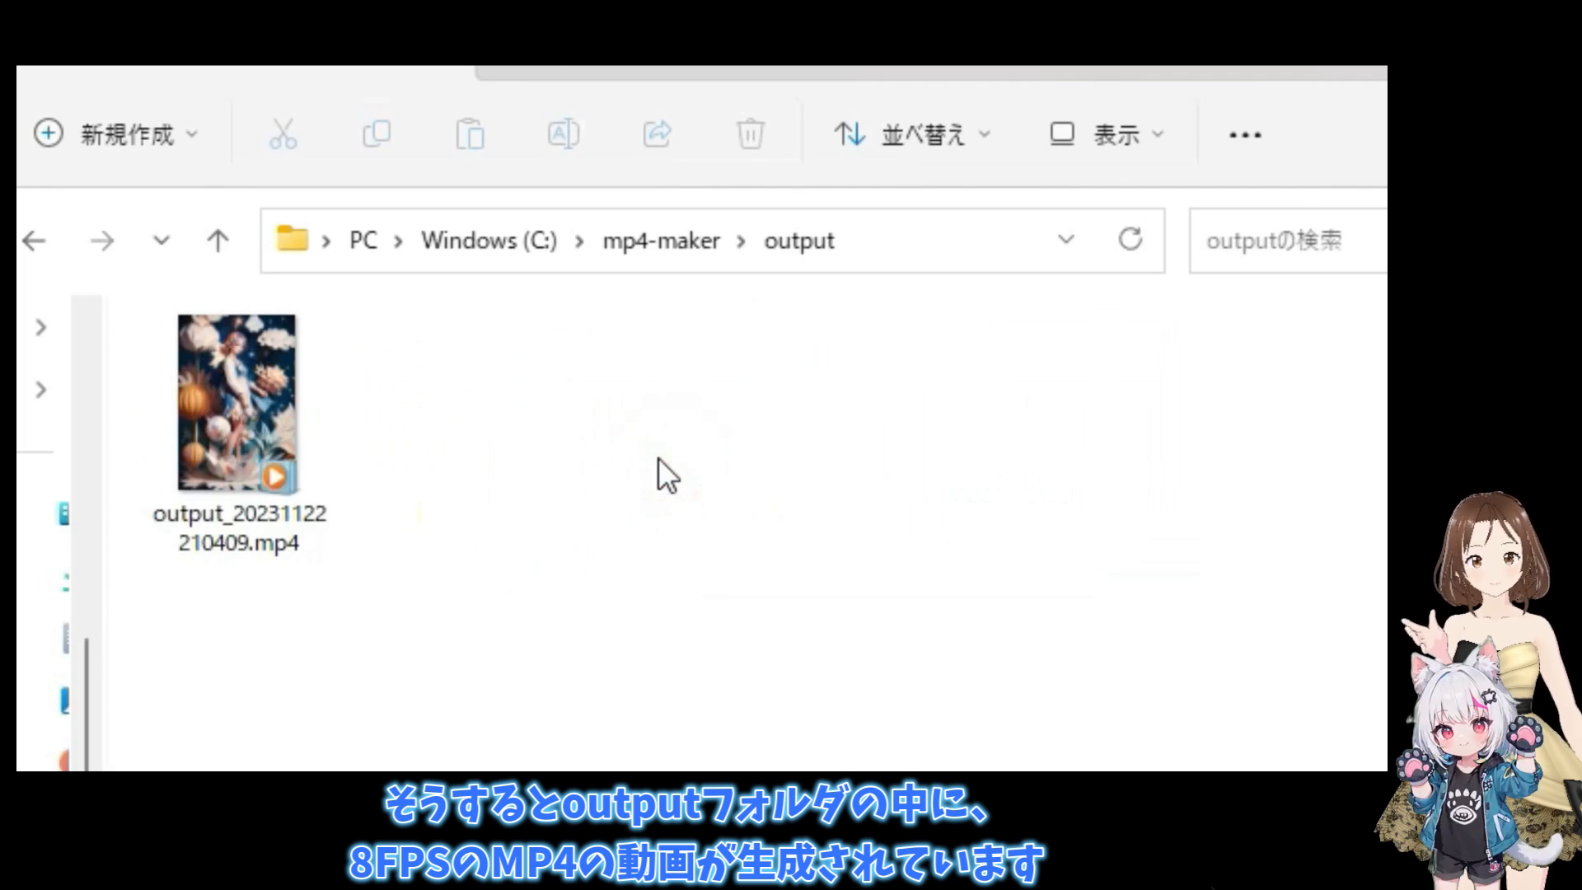
left_click(263, 433)
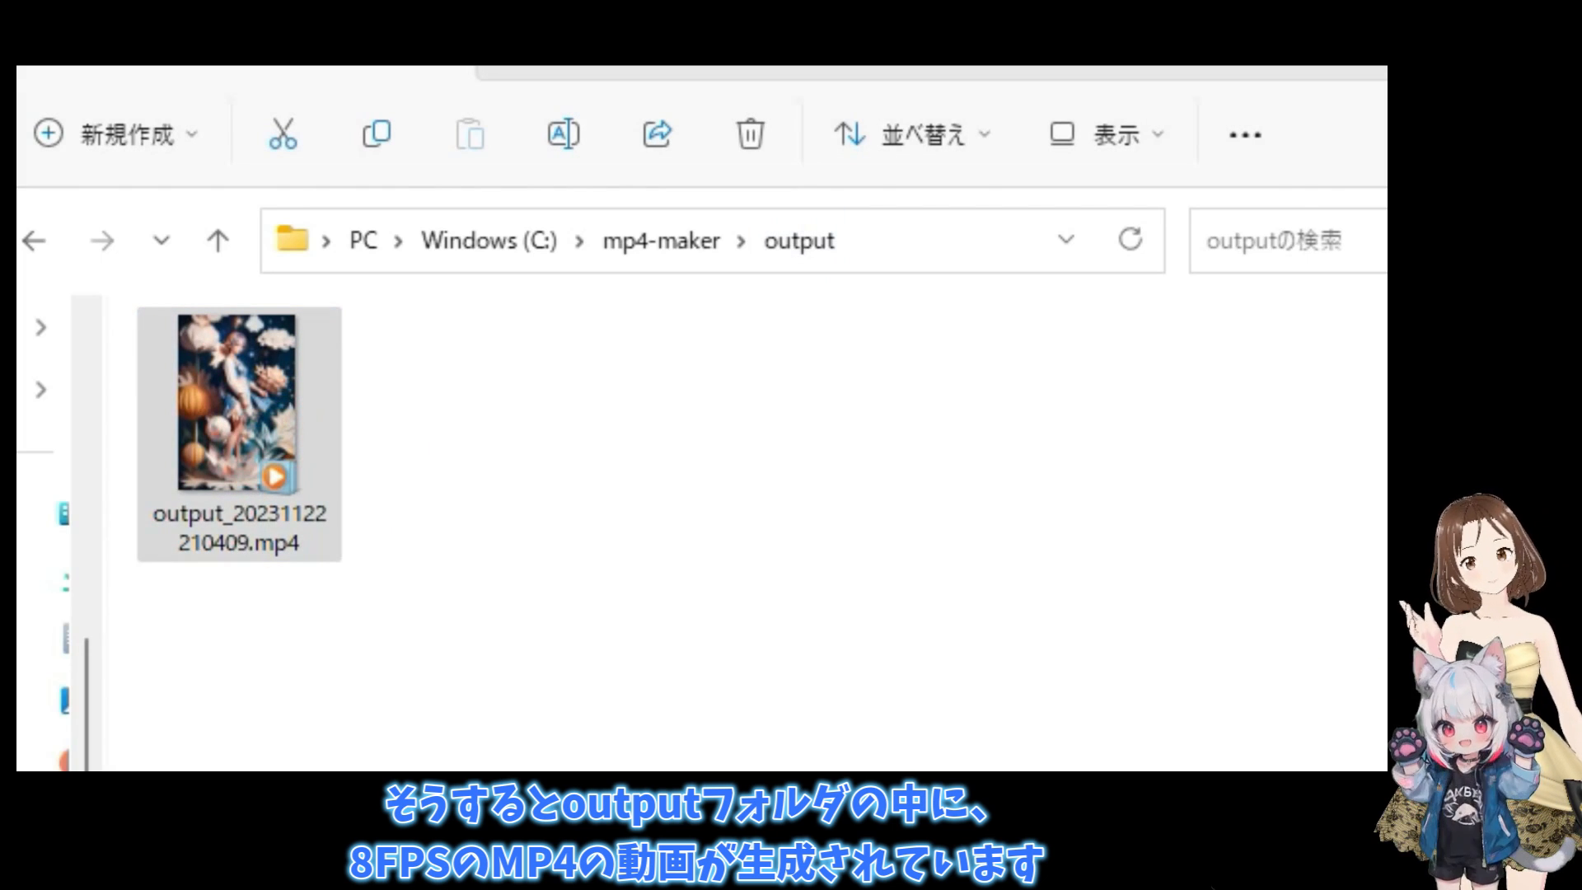
left_click(656, 255)
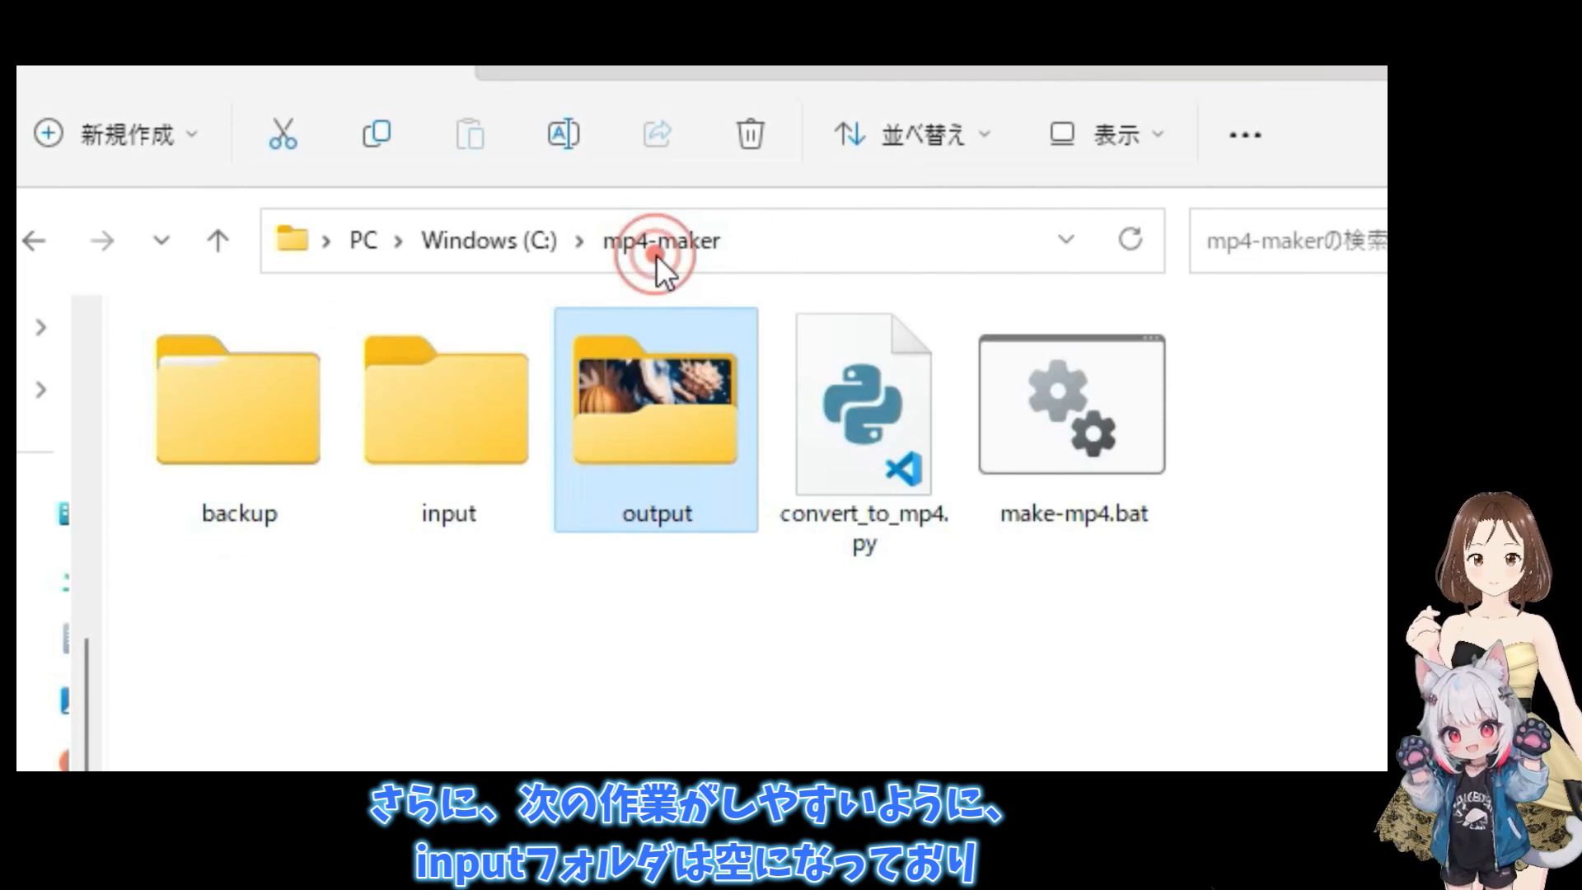
double_click(427, 437)
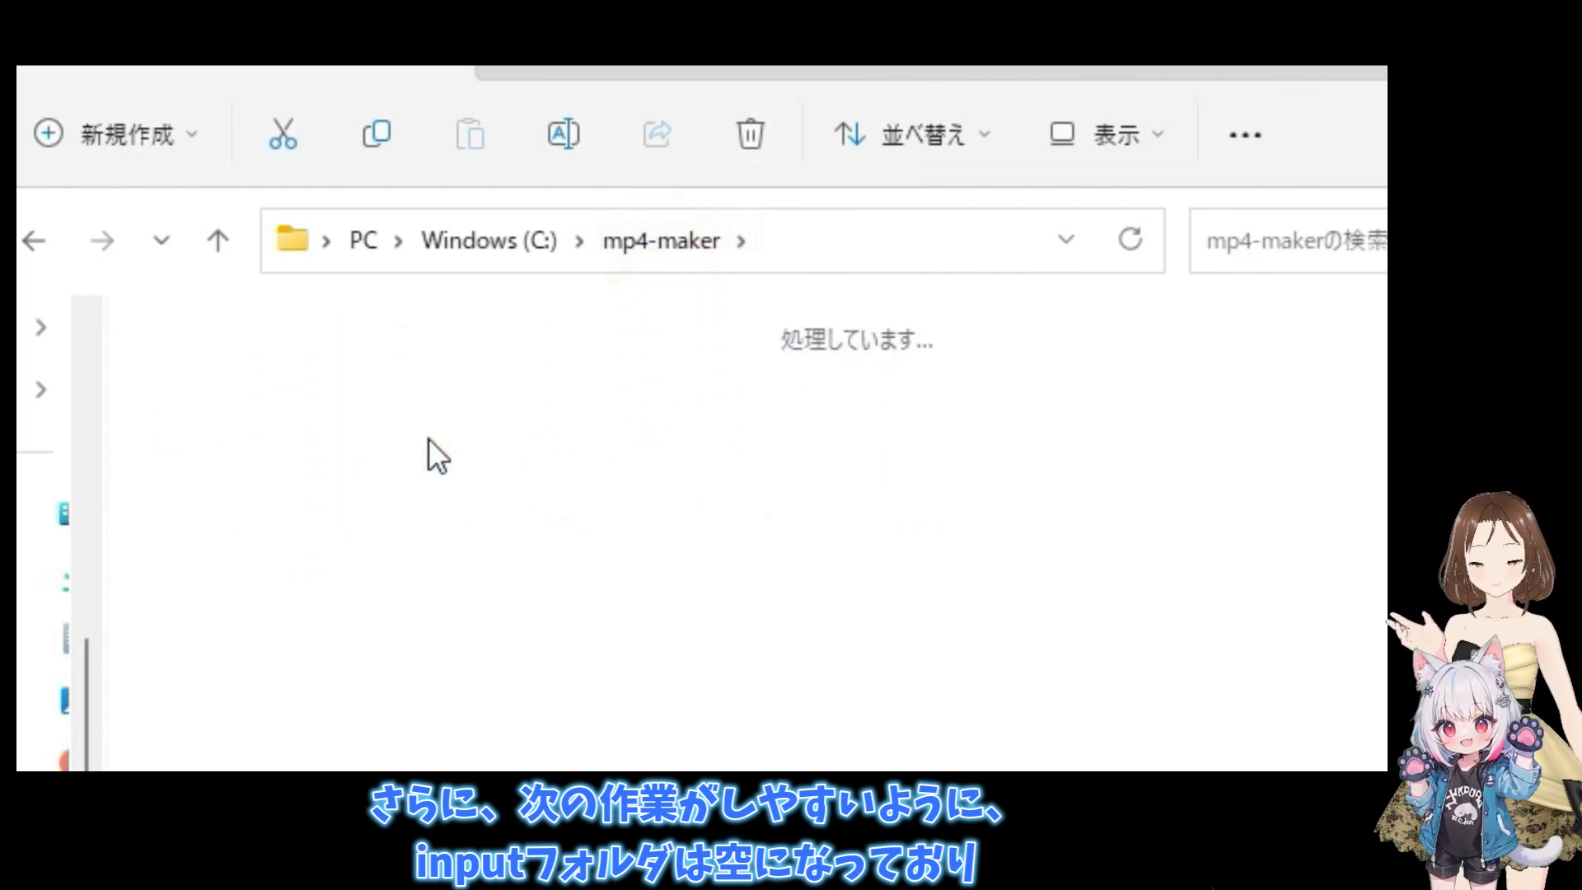
left_click(655, 227)
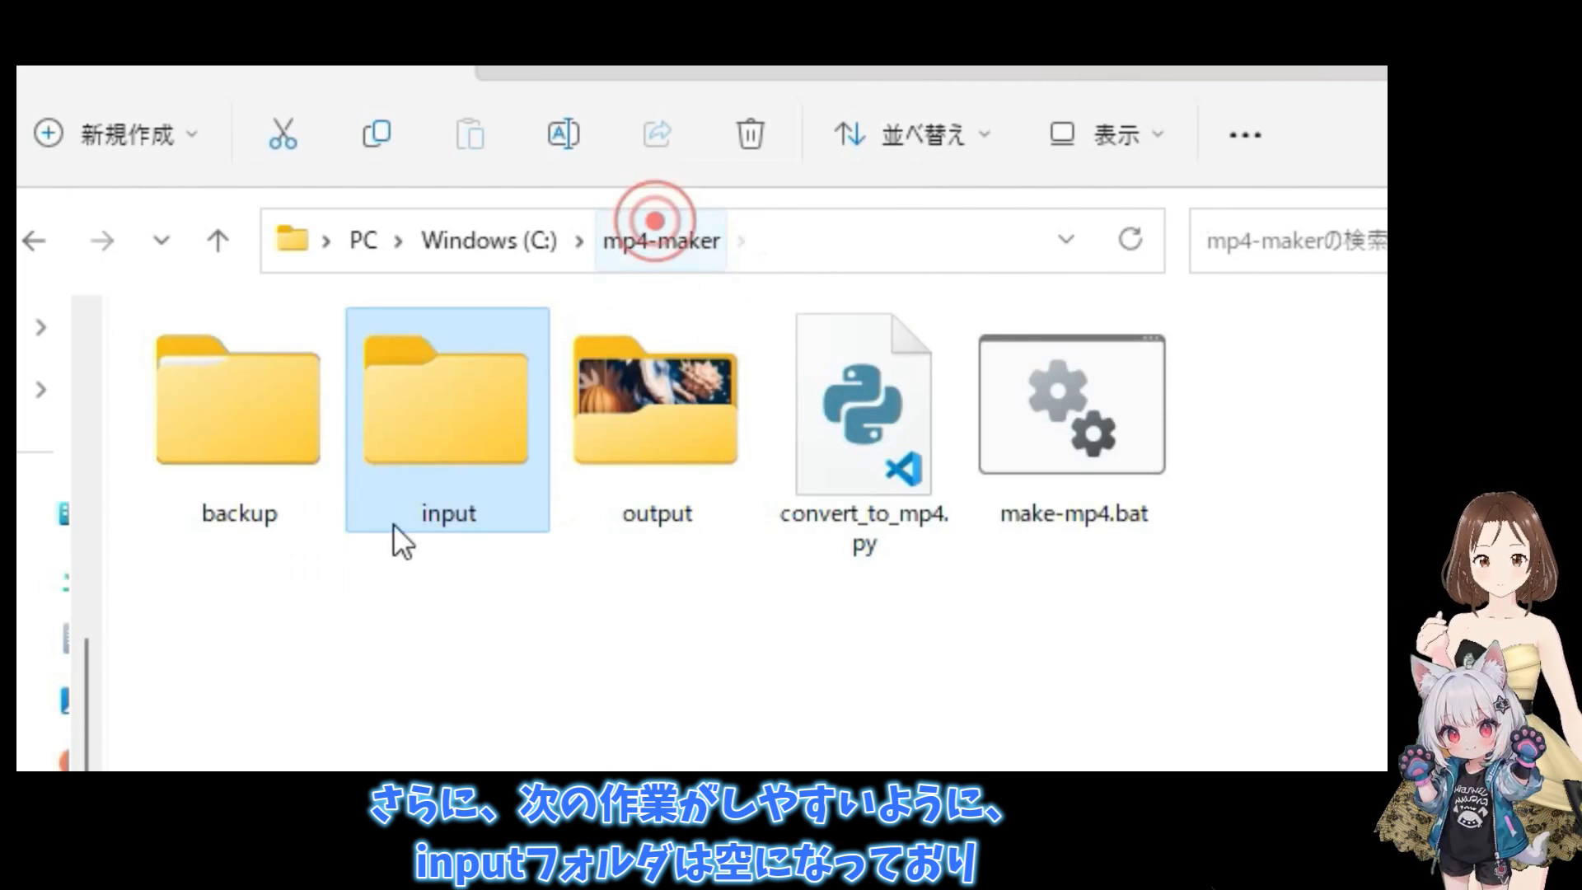
- Open mp4-maker's backup folder, show its contents as large icons, and select the backed-up frame folder
double_click(236, 451)
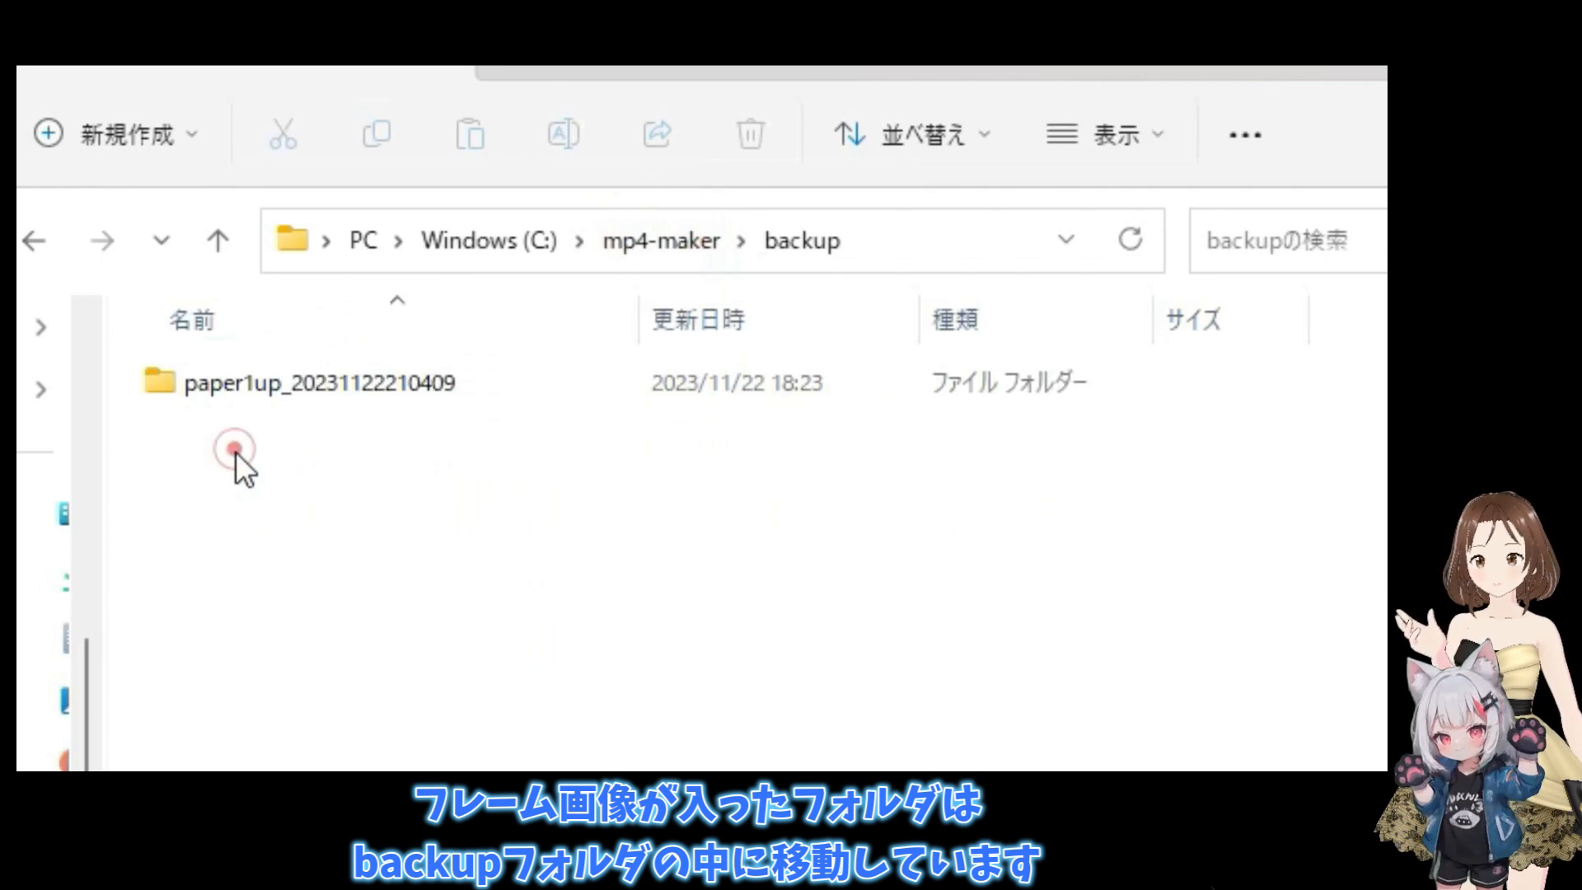
left_click(1105, 134)
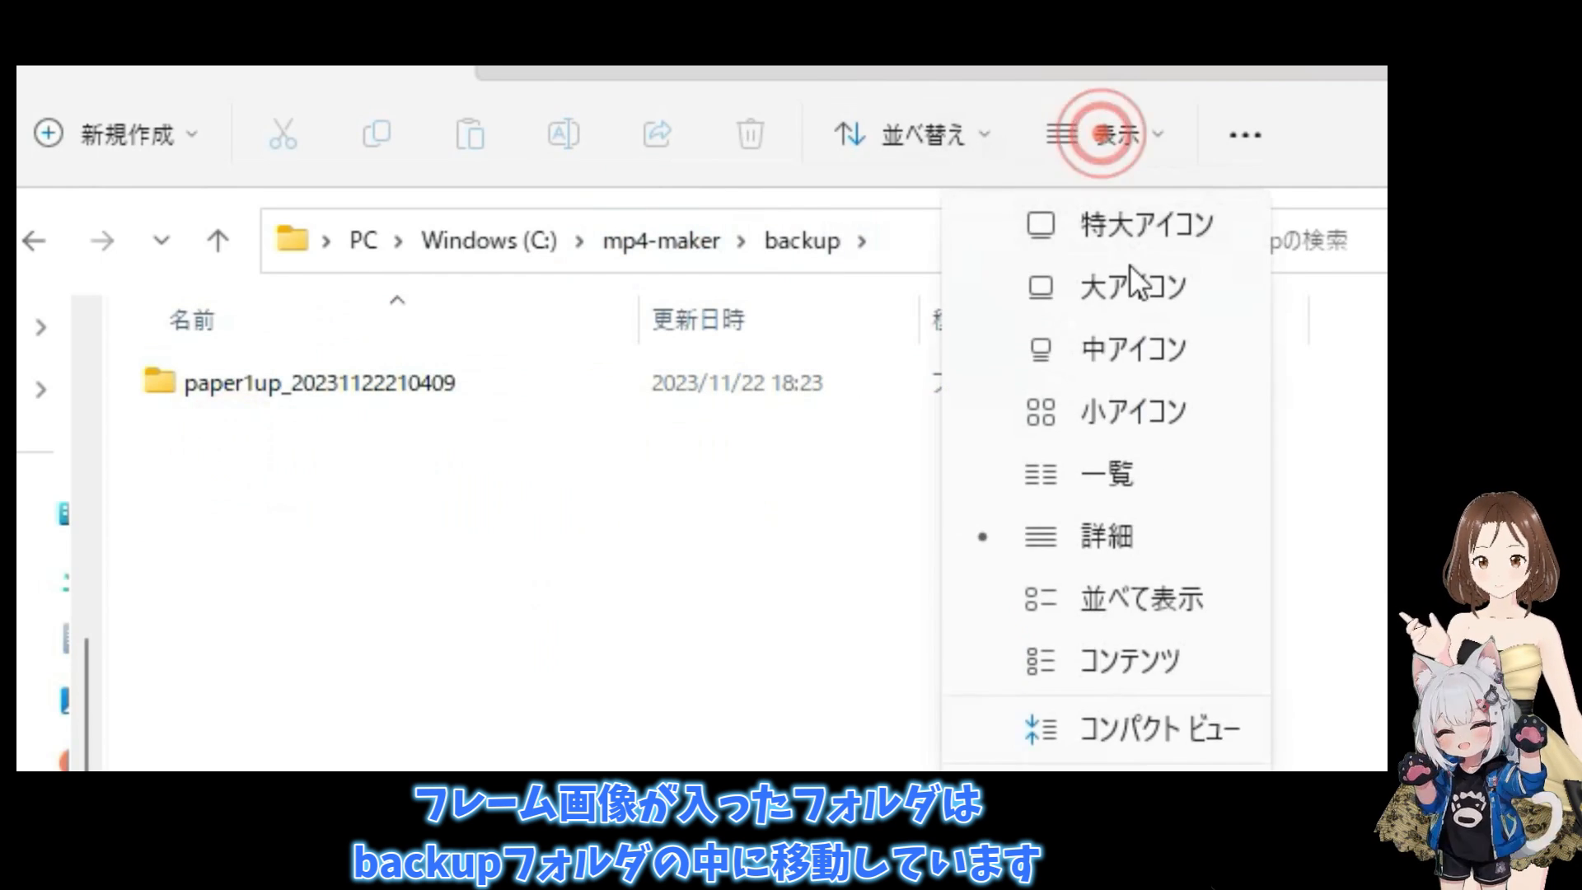
left_click(1130, 280)
left_click(260, 413)
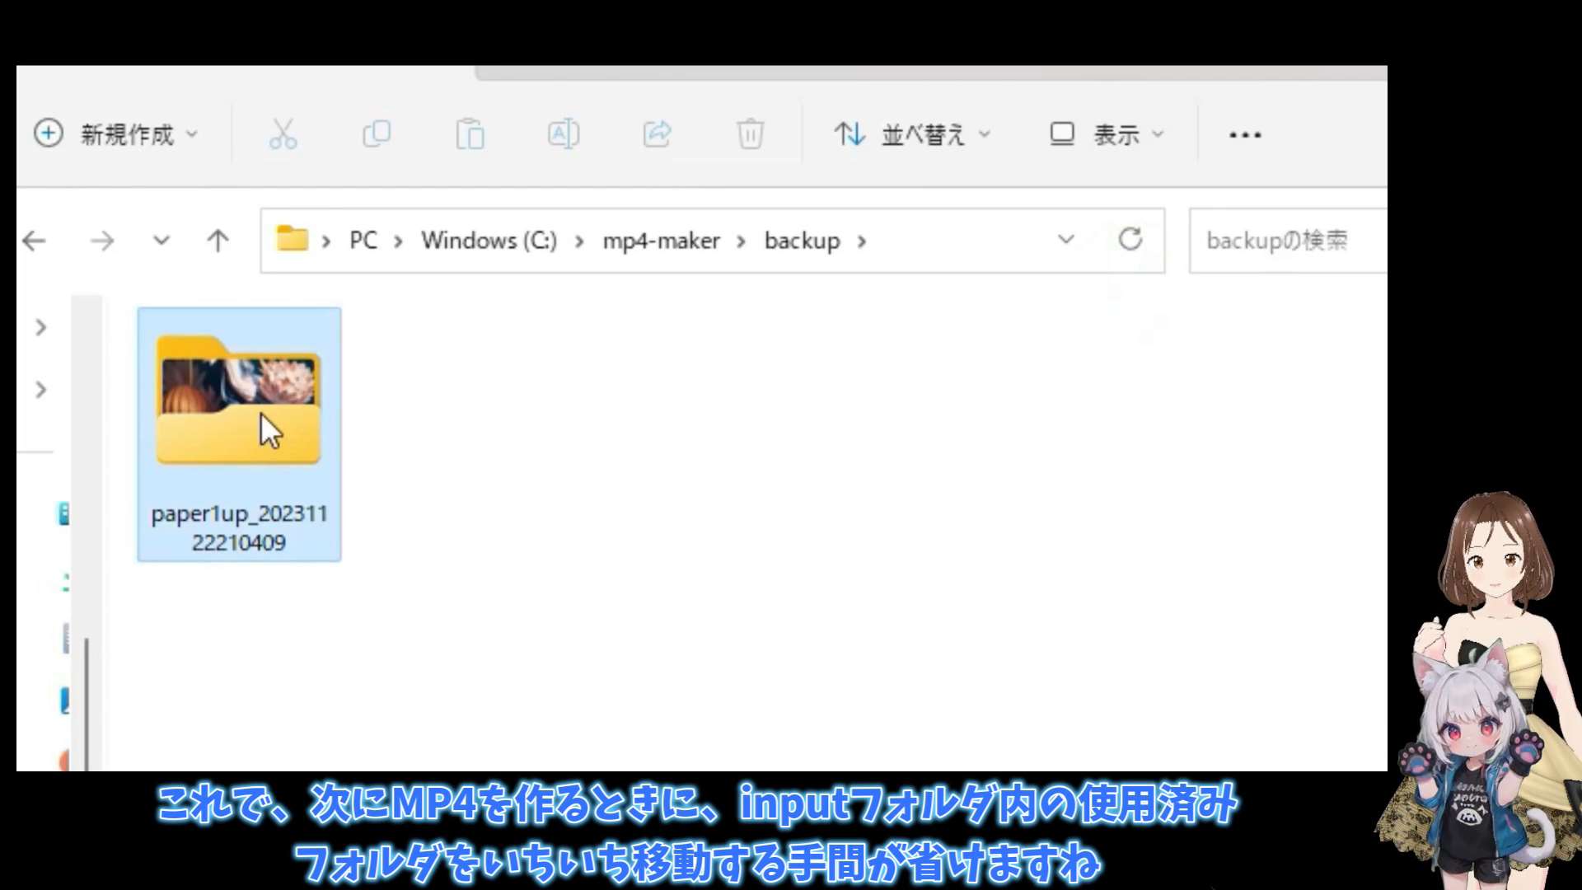
- Return to mp4-maker, recheck the input and backup folders, and display the backup contents as large icons
left_click(656, 253)
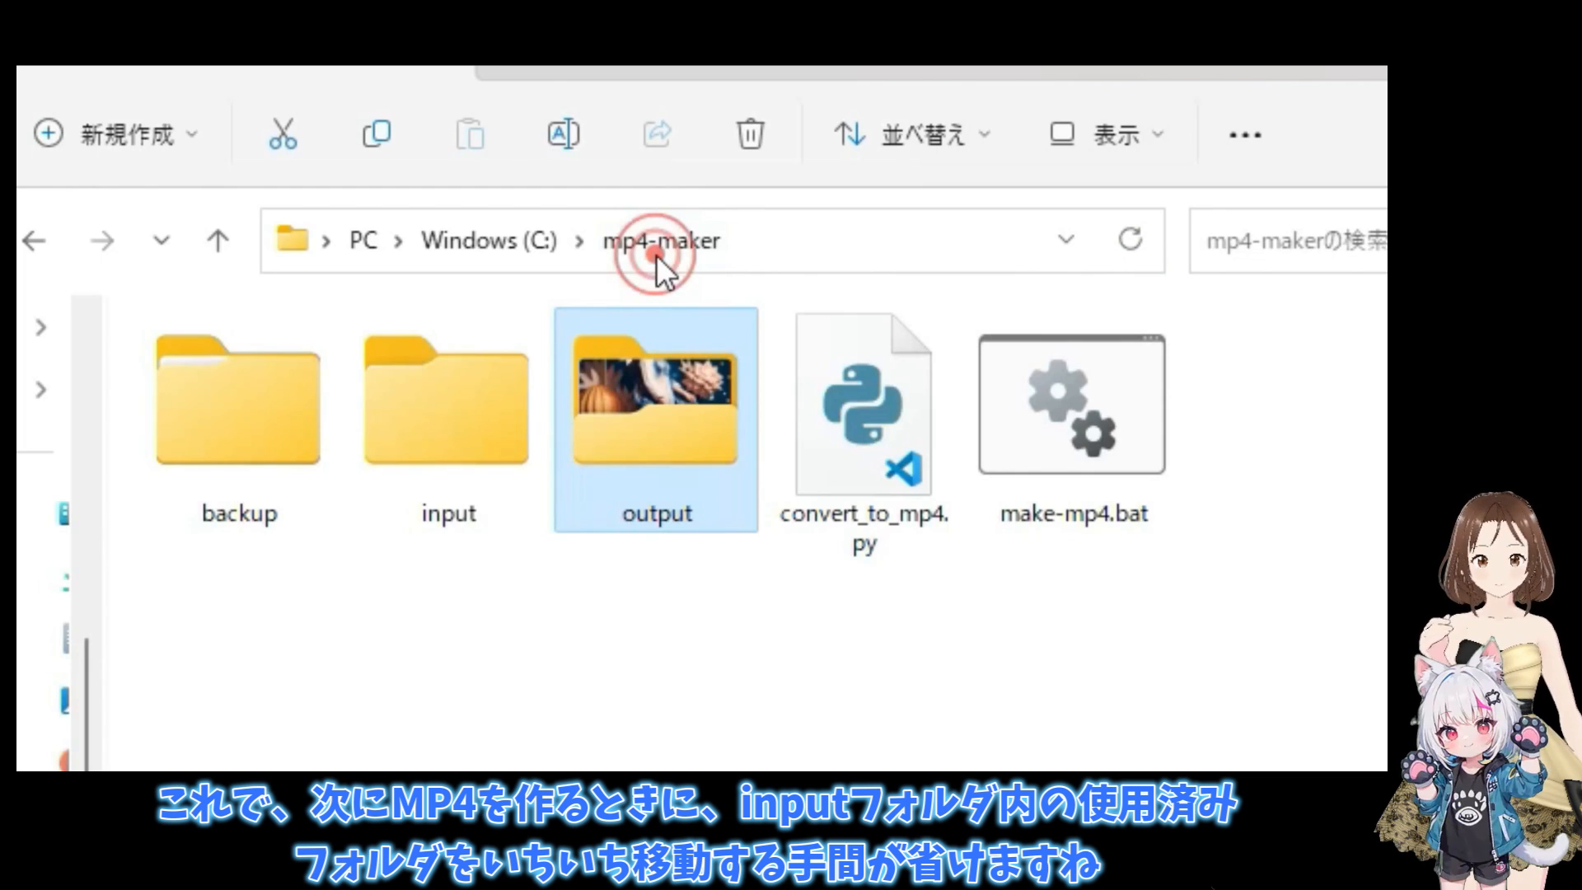
double_click(427, 437)
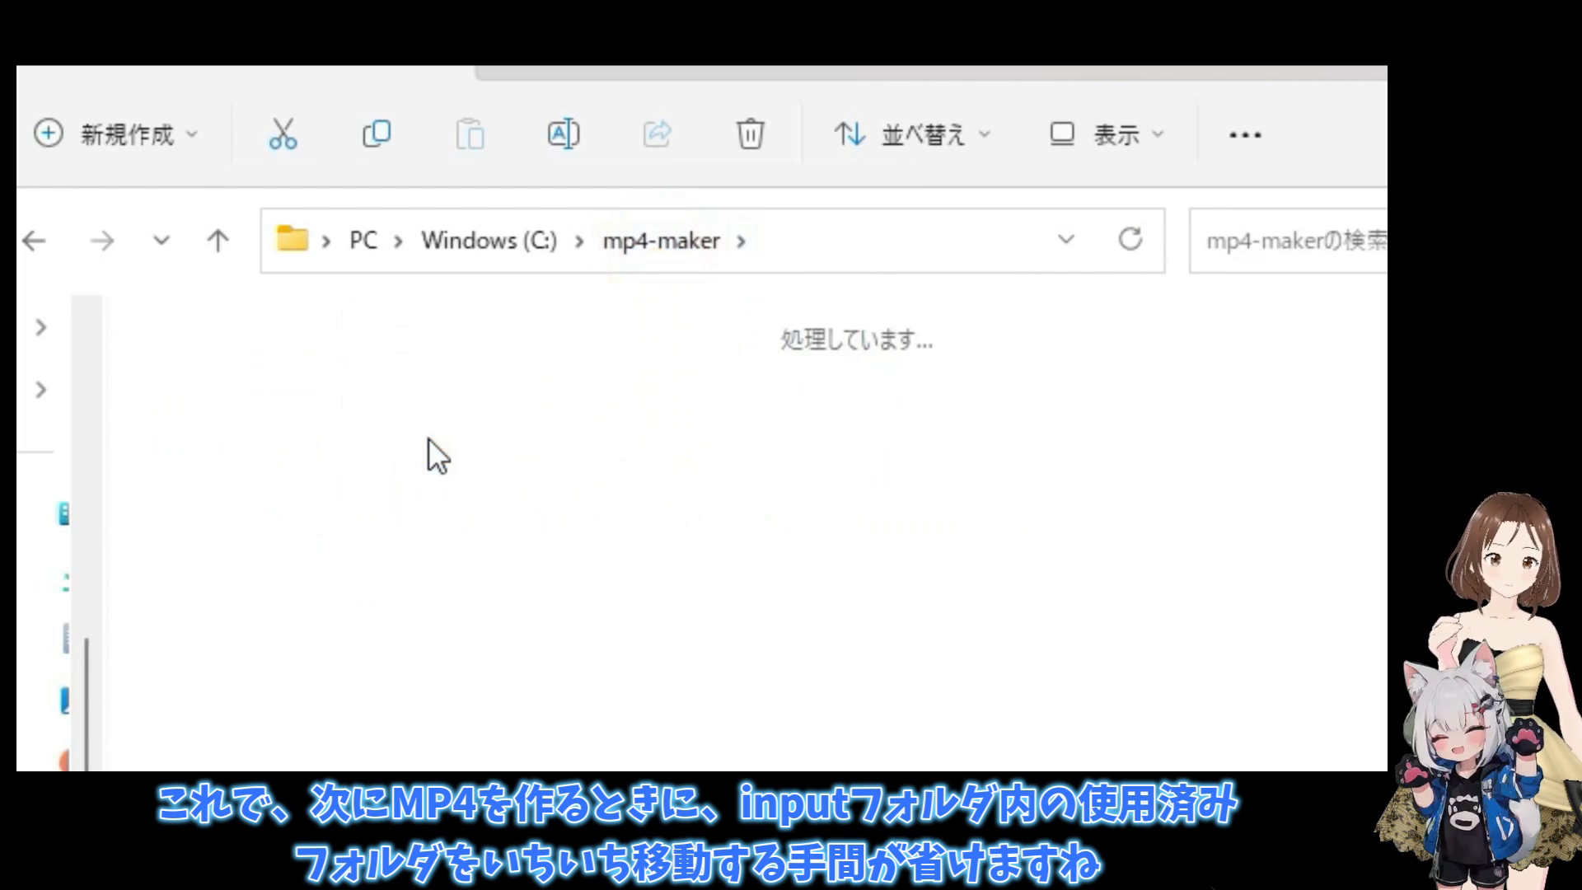
left_click(654, 226)
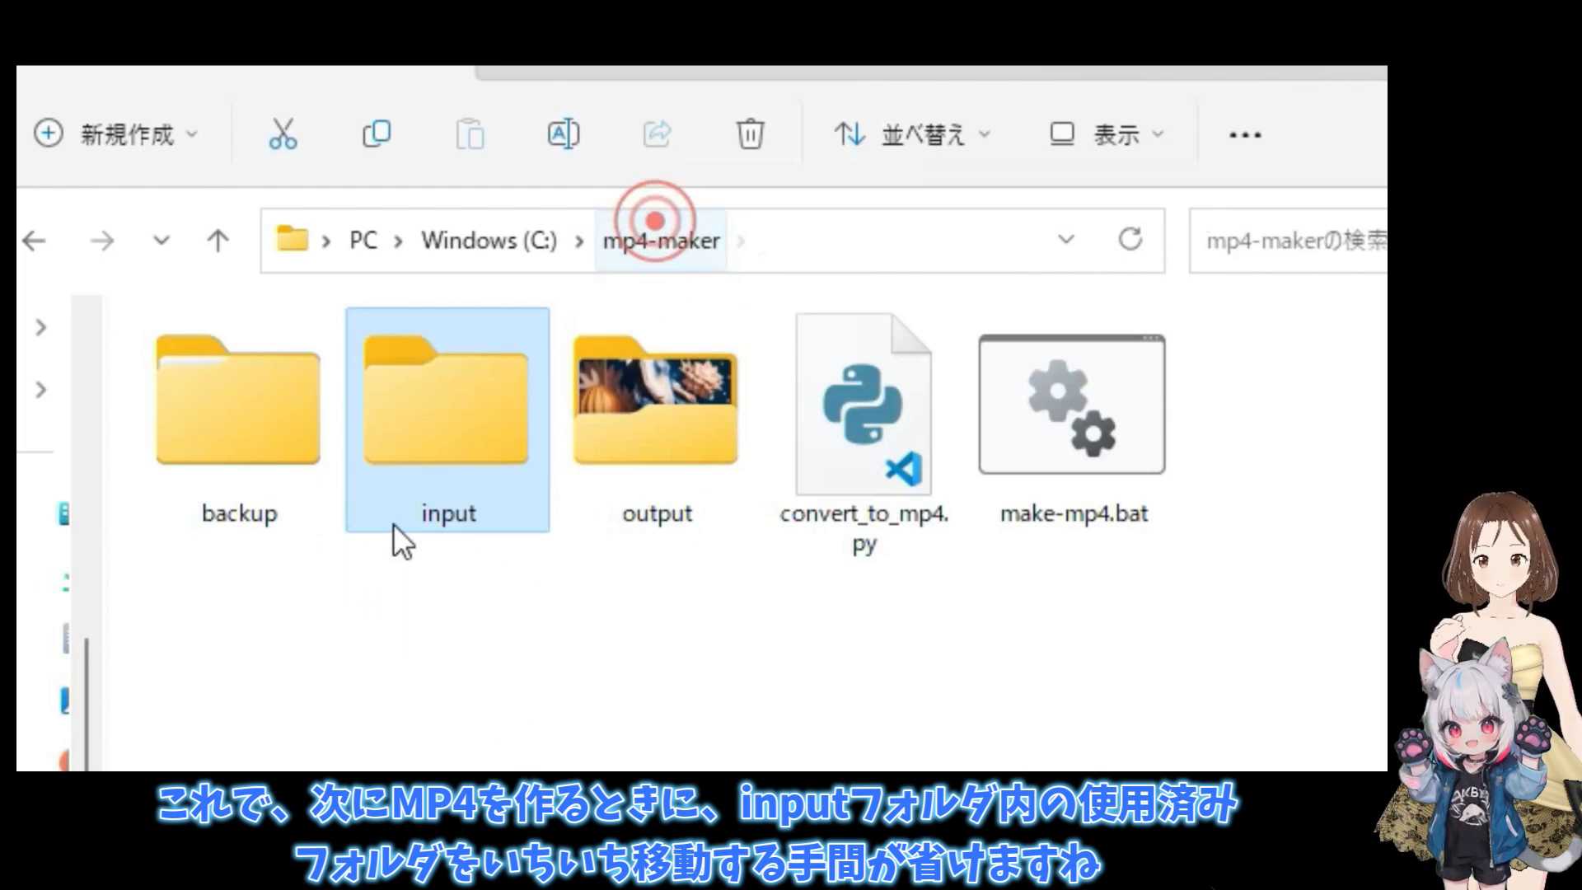
double_click(236, 449)
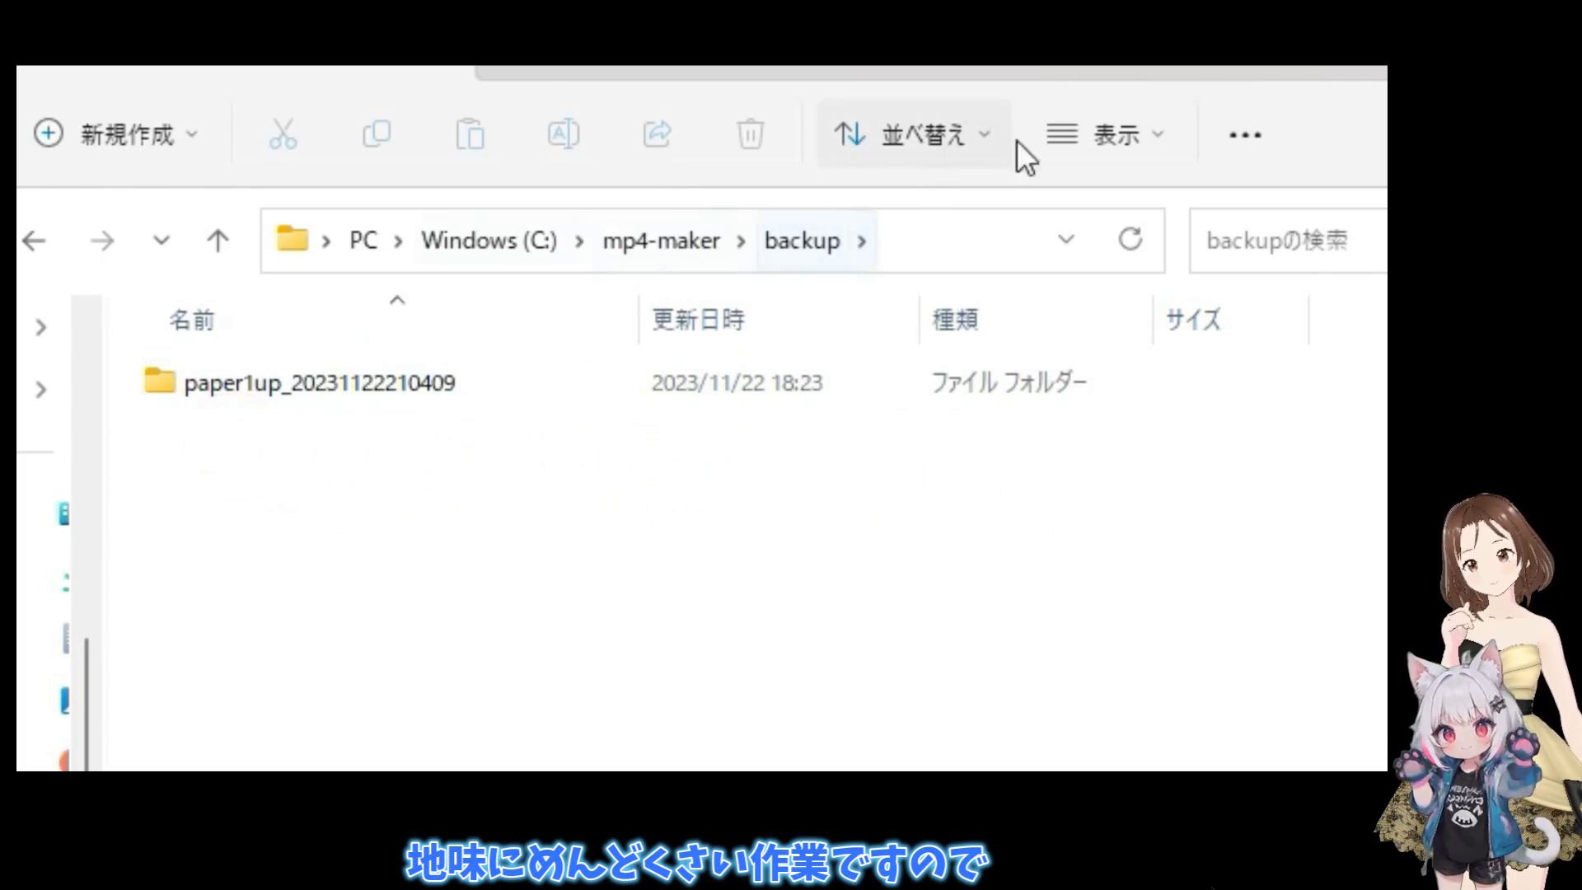
left_click(1104, 134)
left_click(1130, 278)
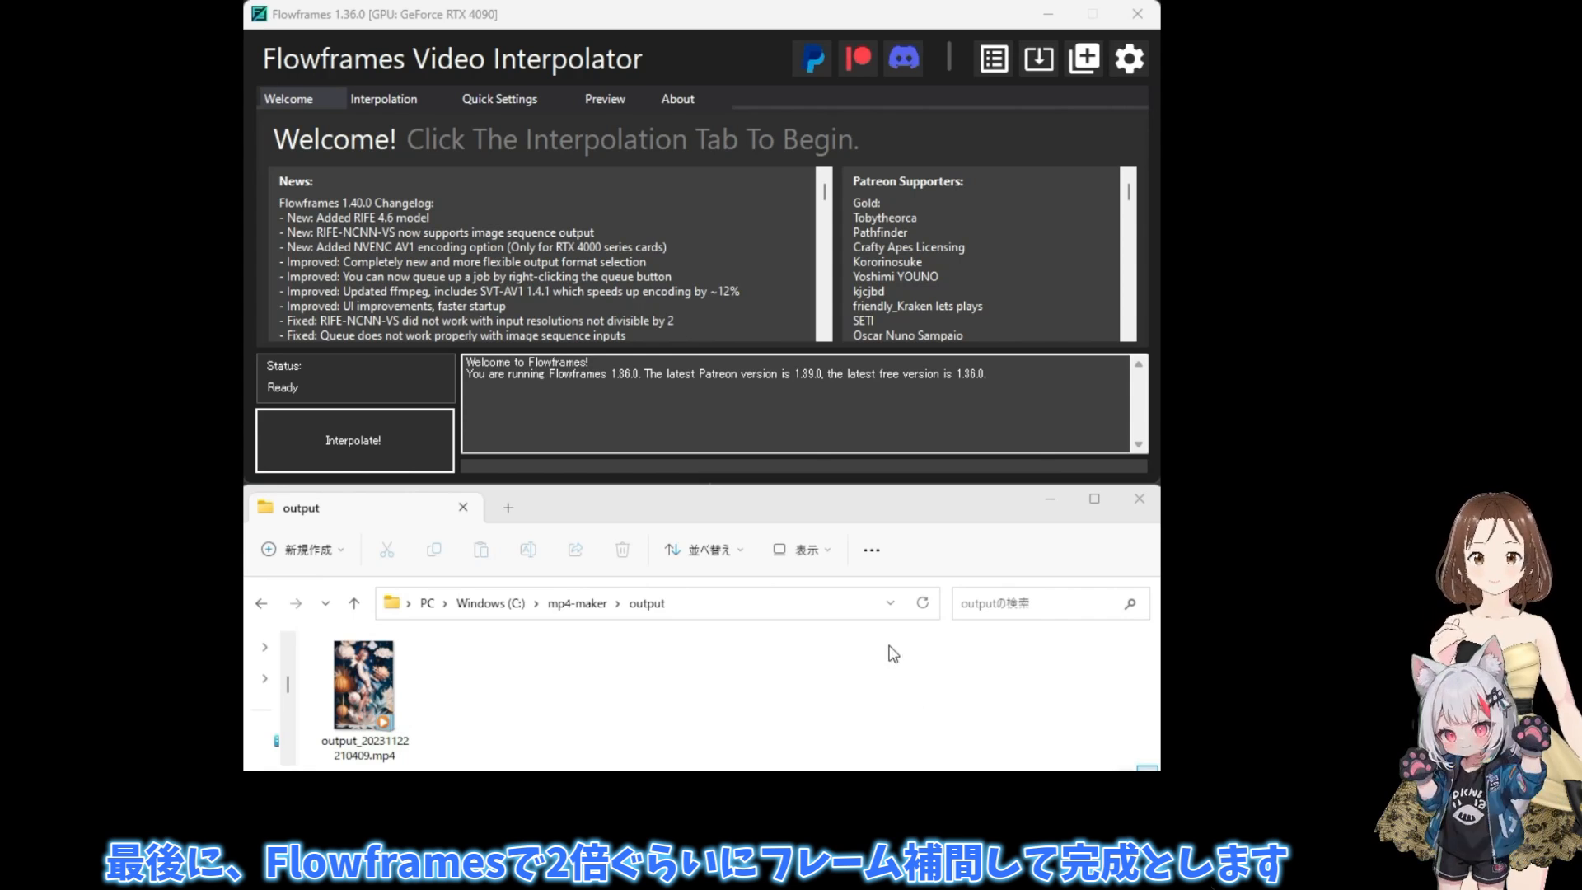
- In Flowframes, load output_20231122210409.mp4 as the input video for interpolation and start interpolating it at x2 to 16 FPS
left_click(387, 101)
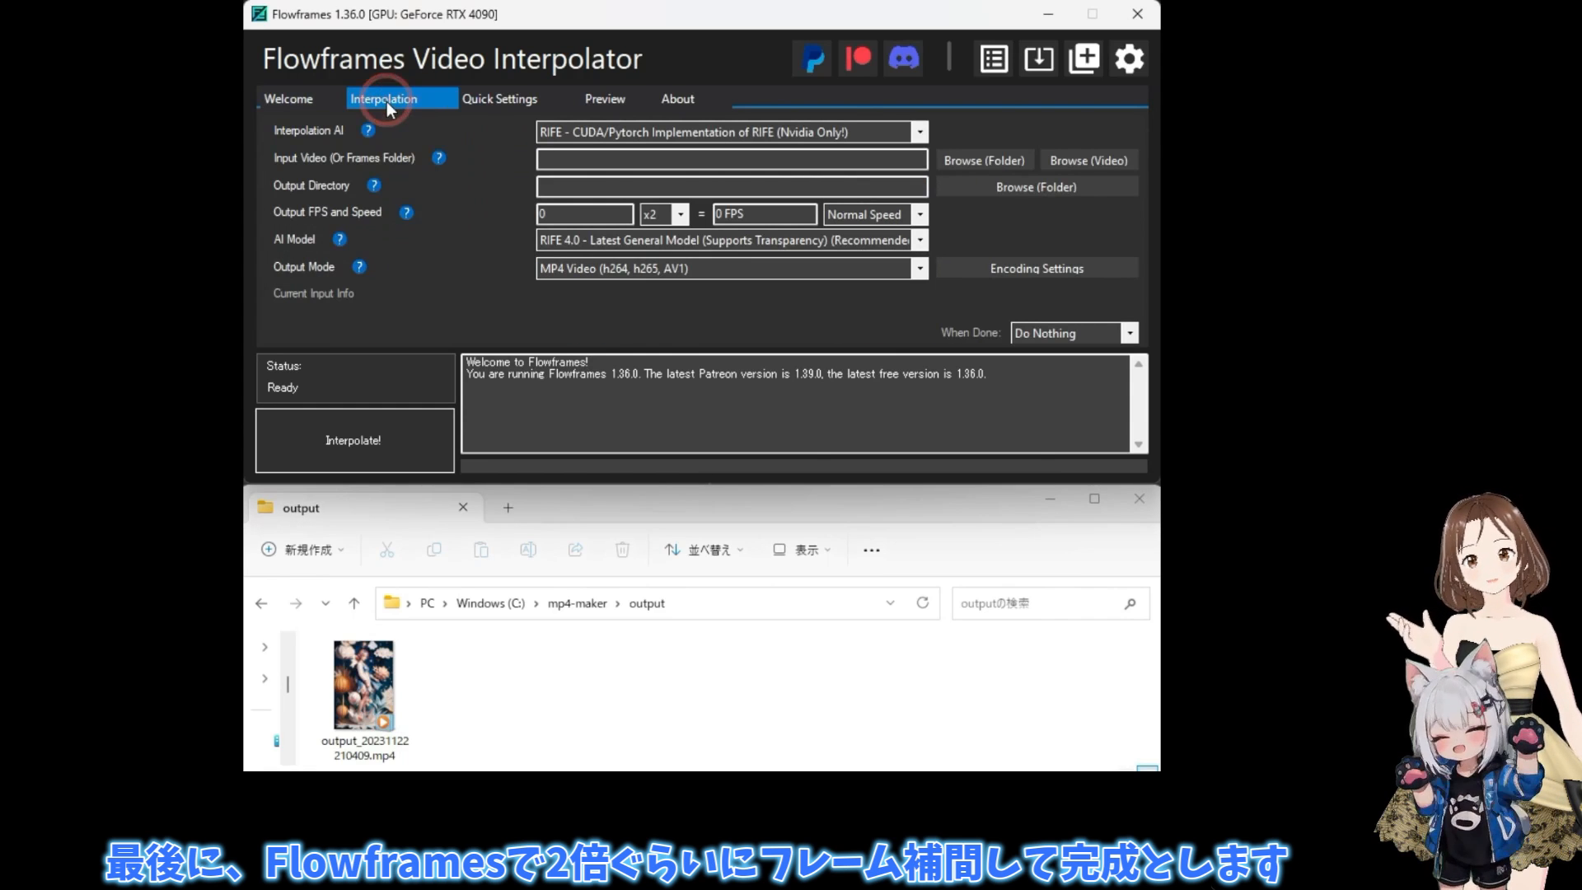
left_click_drag(364, 684, 667, 160)
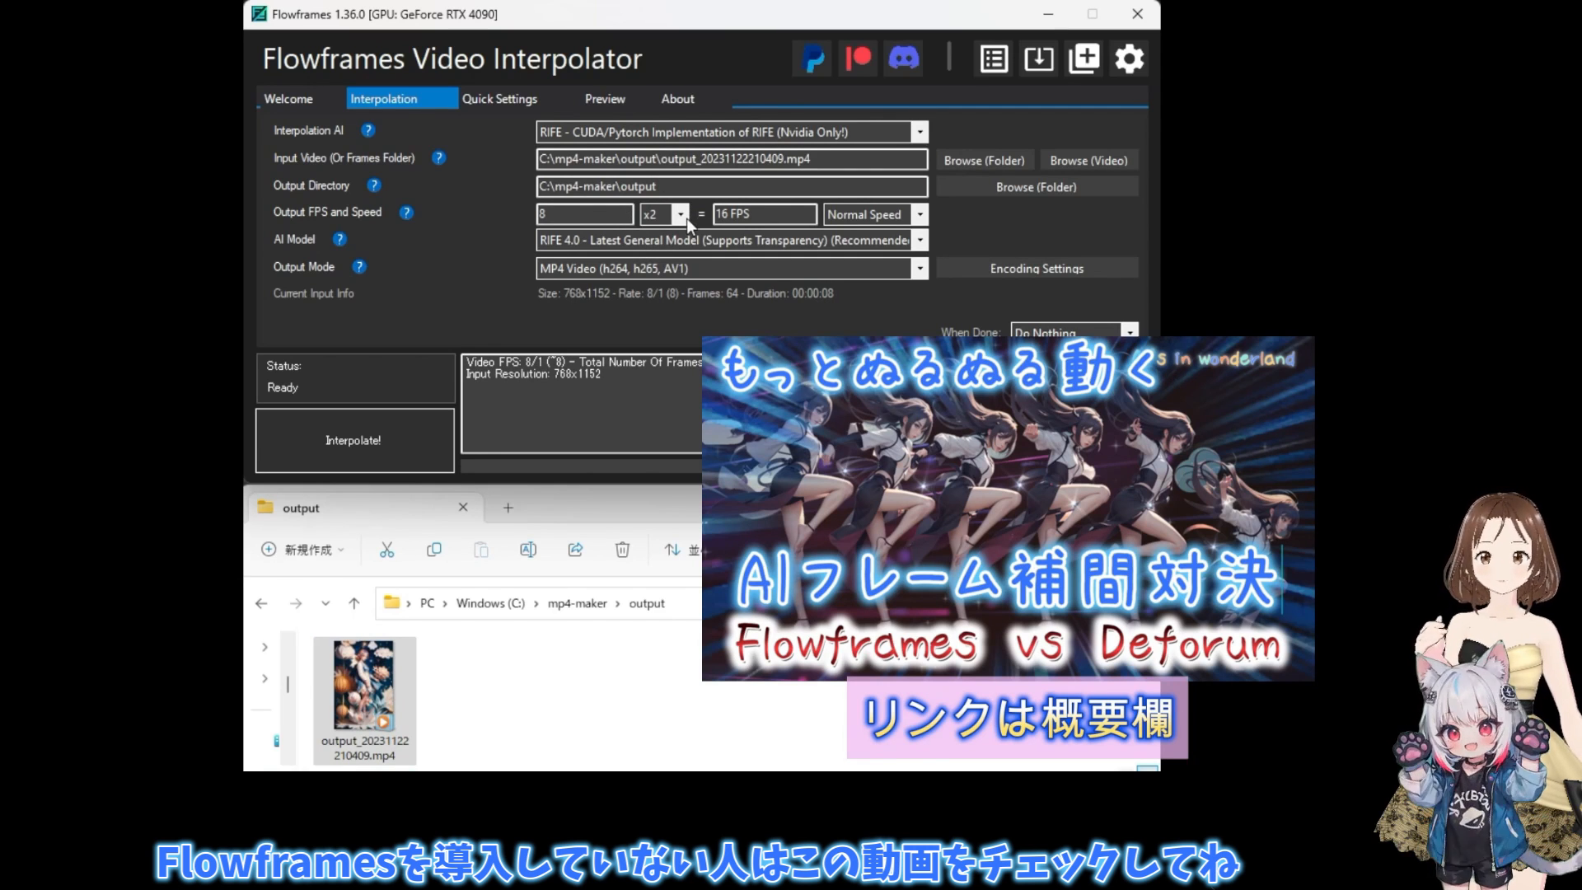
left_click(389, 446)
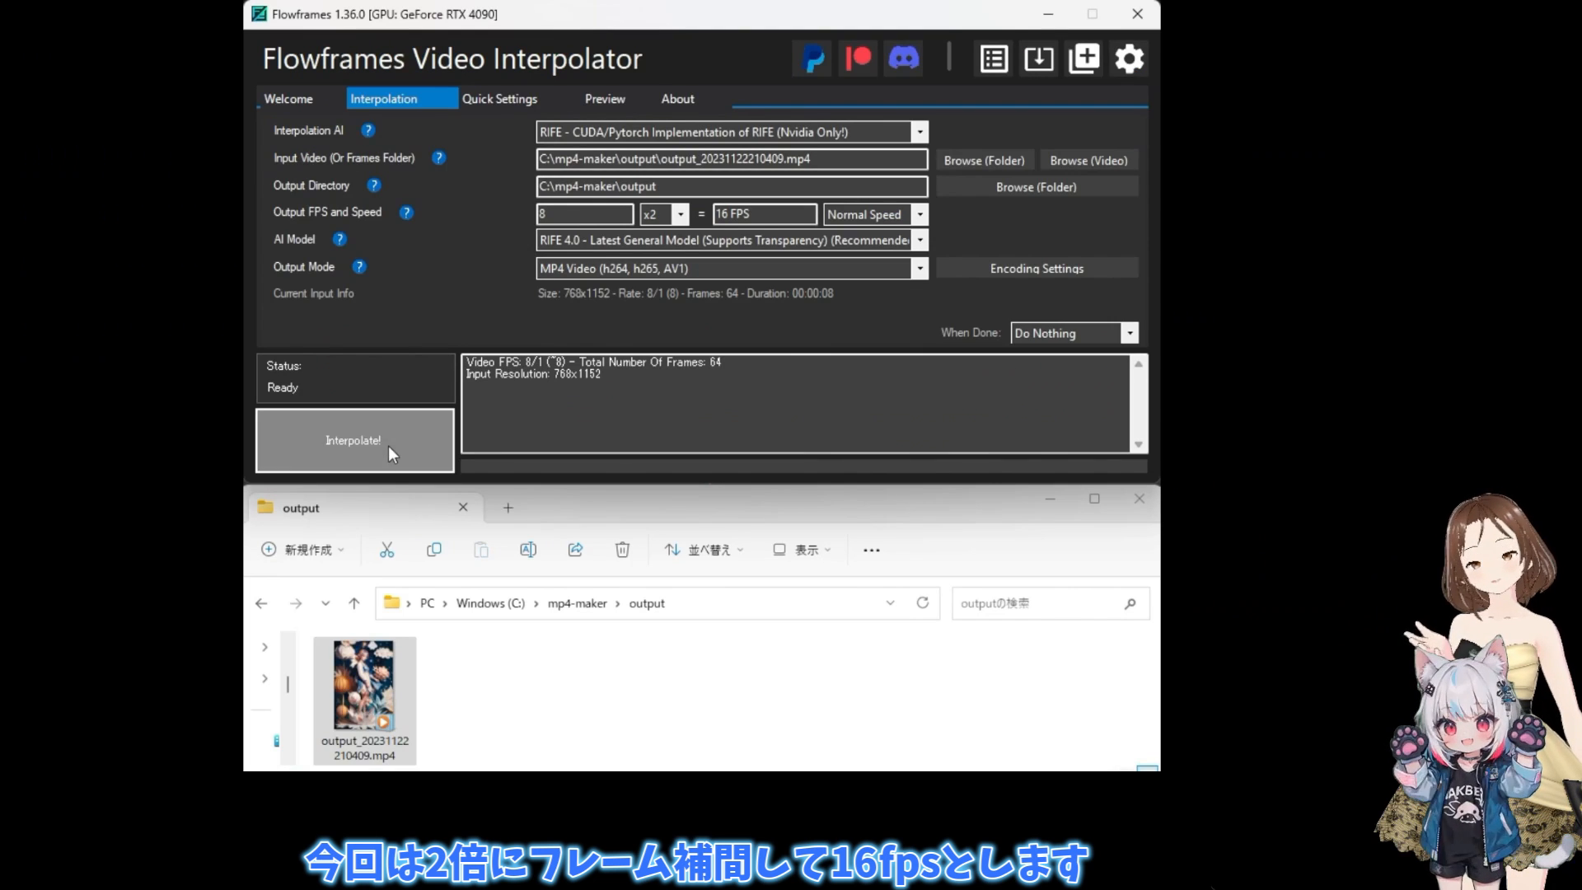
left_click(388, 446)
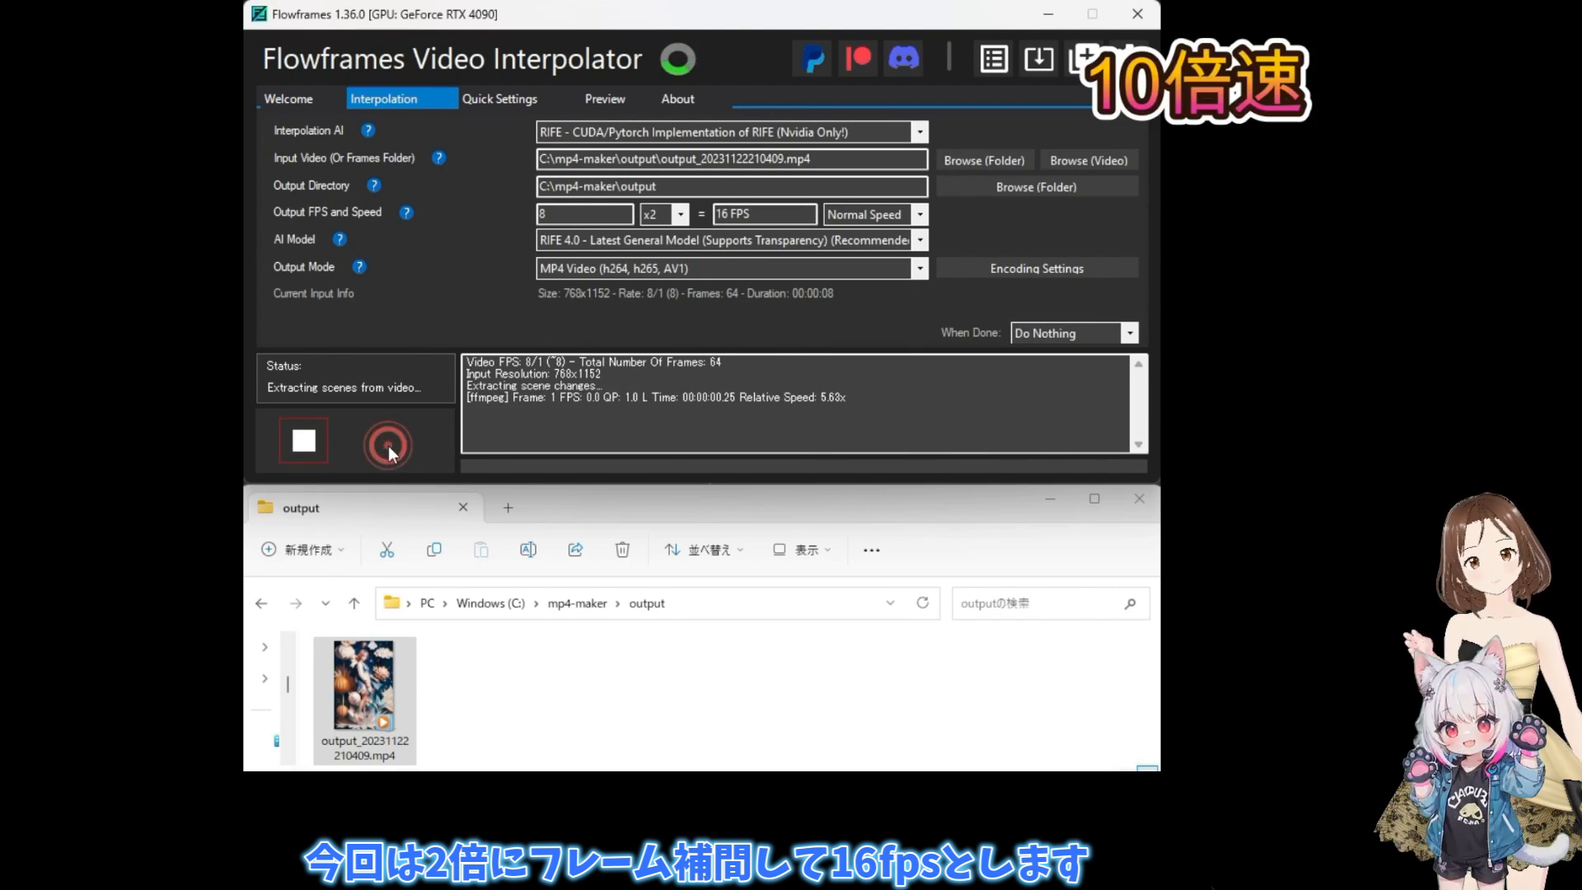